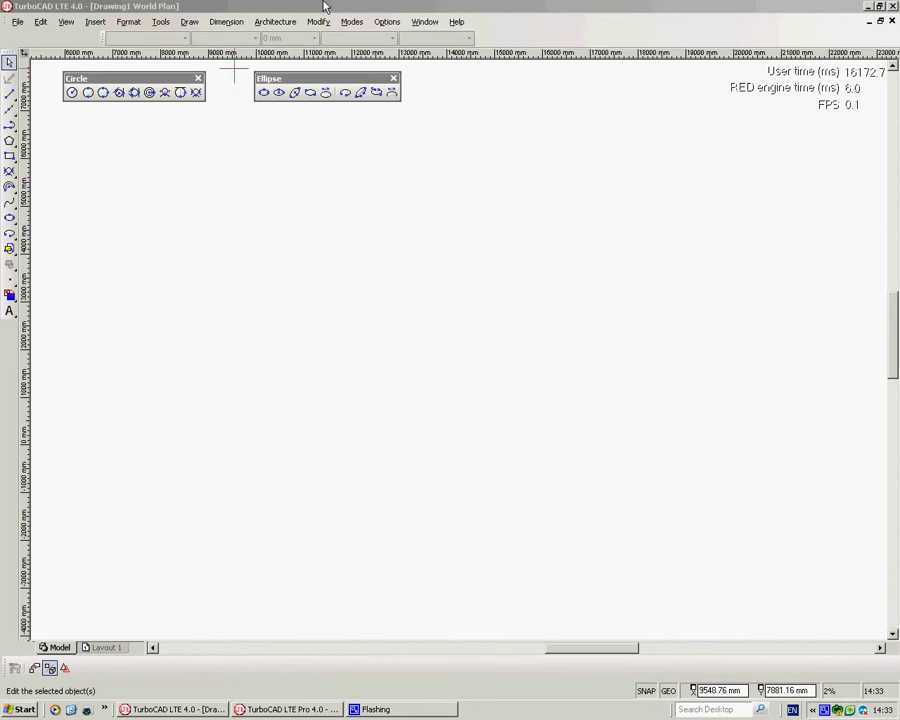
Step: Turn on Endpoint and Intersection snapping from the Snap Modes toolbar, then hide the toolbar
double_click(580, 36)
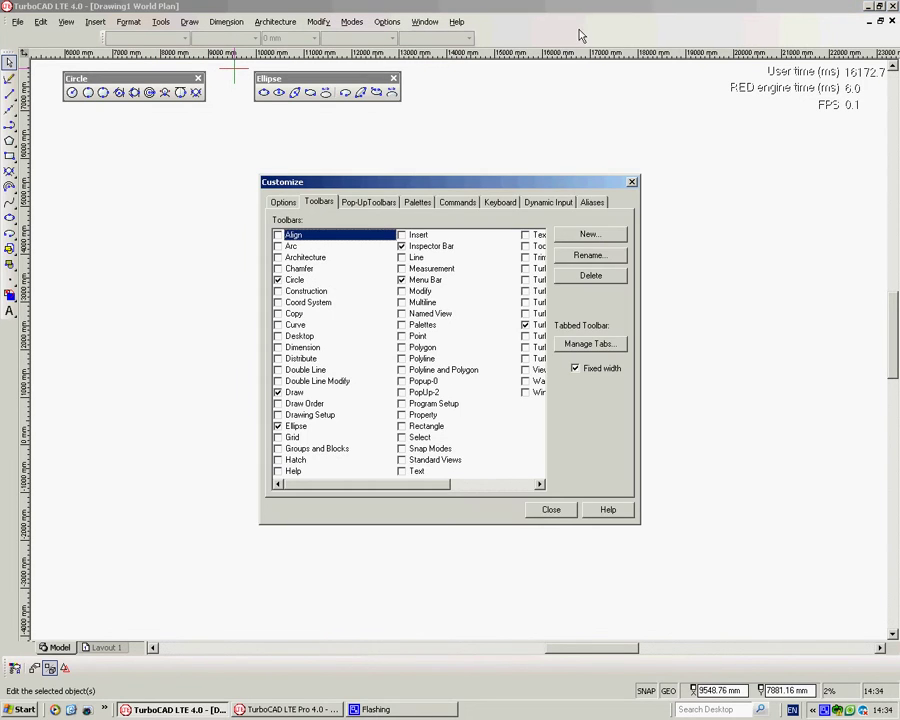
left_click(401, 449)
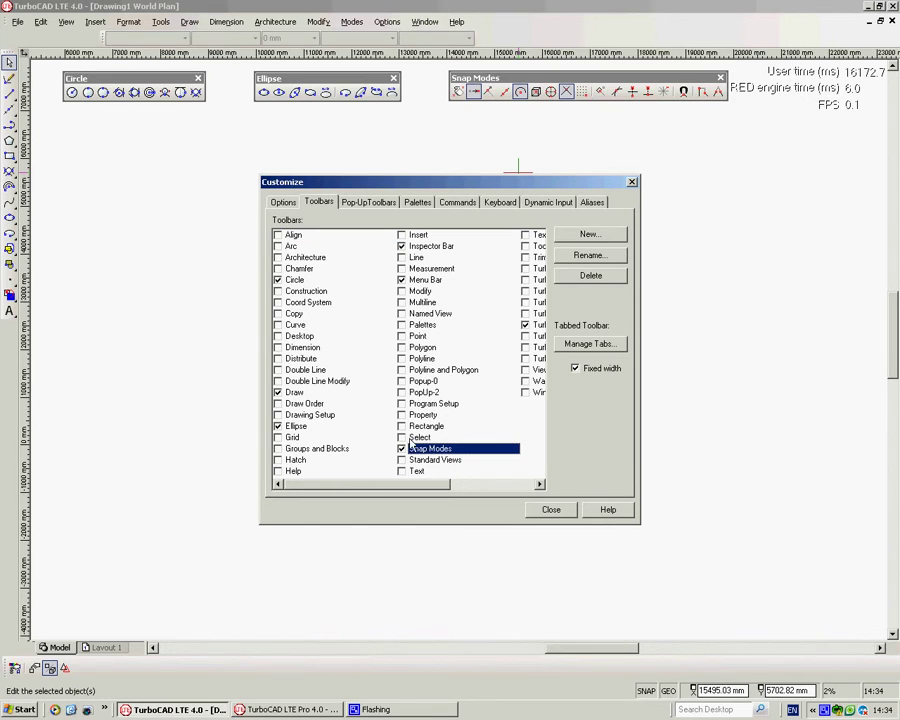
left_click(551, 510)
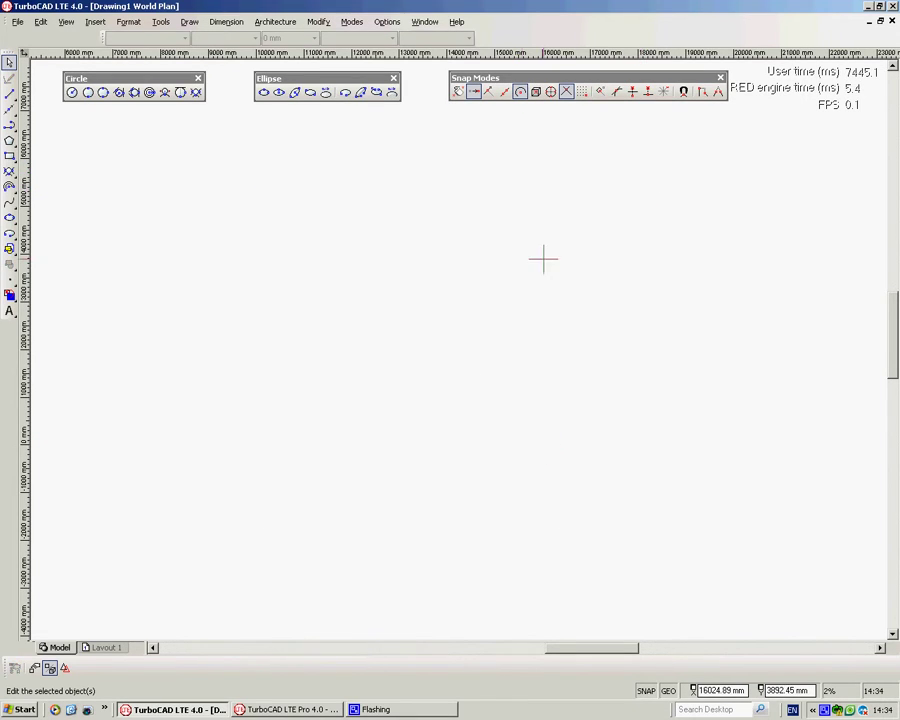
left_click(475, 93)
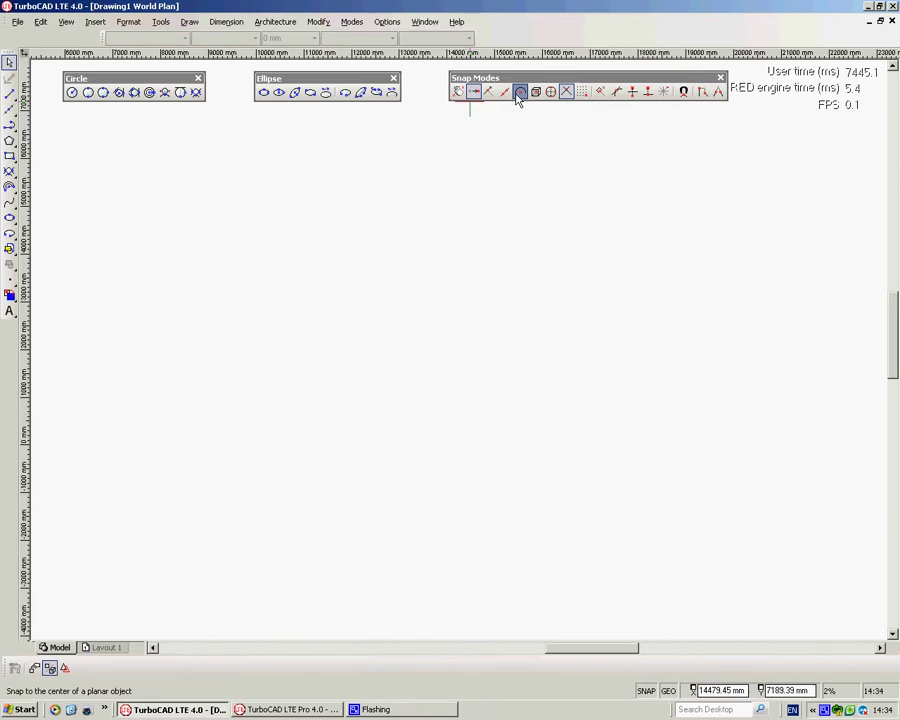
left_click(568, 92)
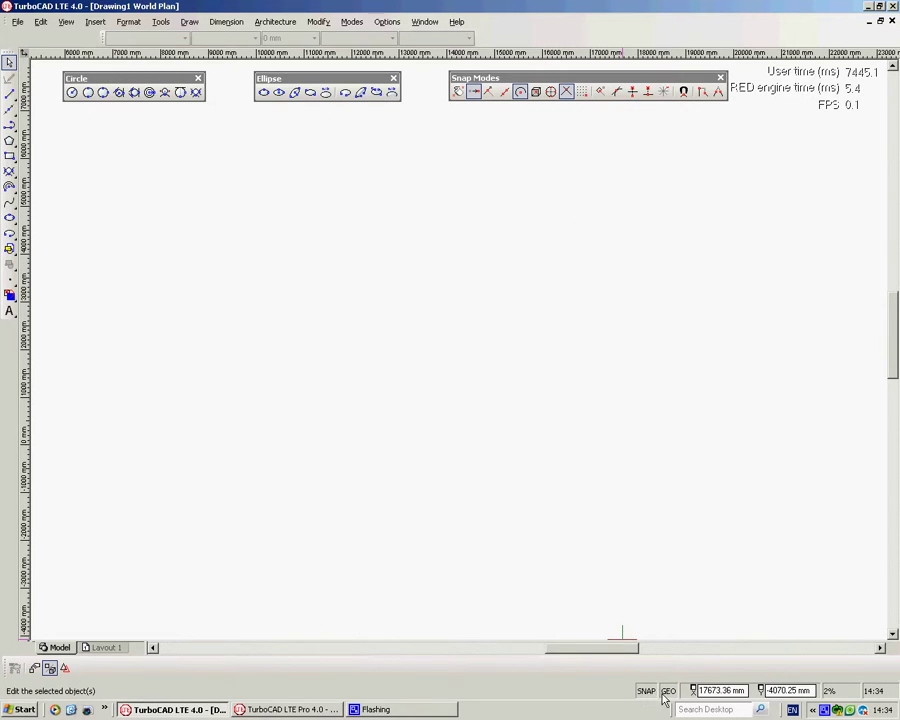
left_click(720, 78)
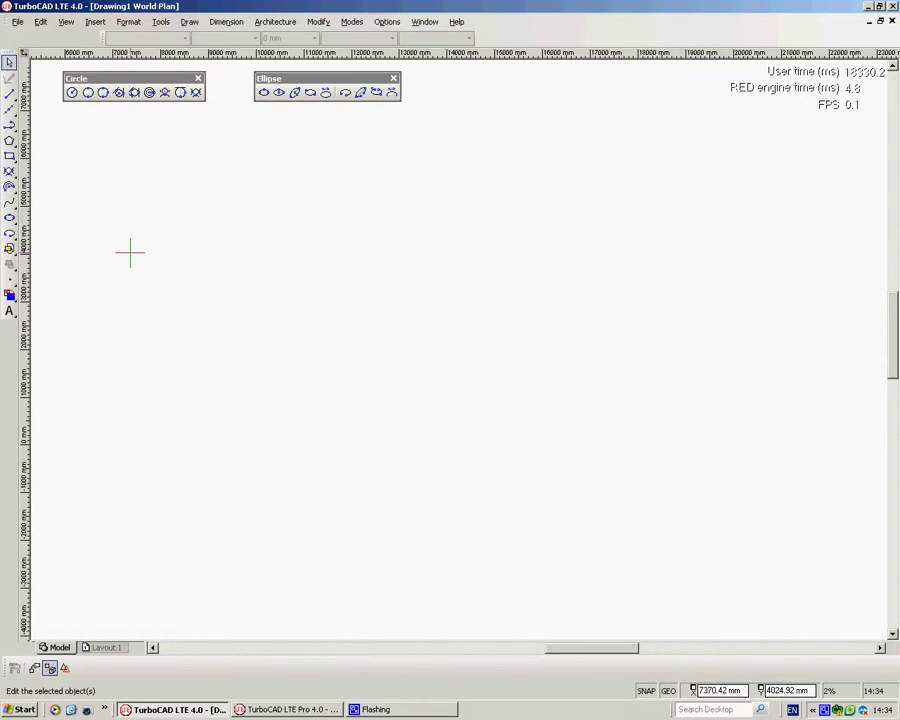
Step: Draw a centre-and-radius circle on the left of the drawing
left_click(72, 92)
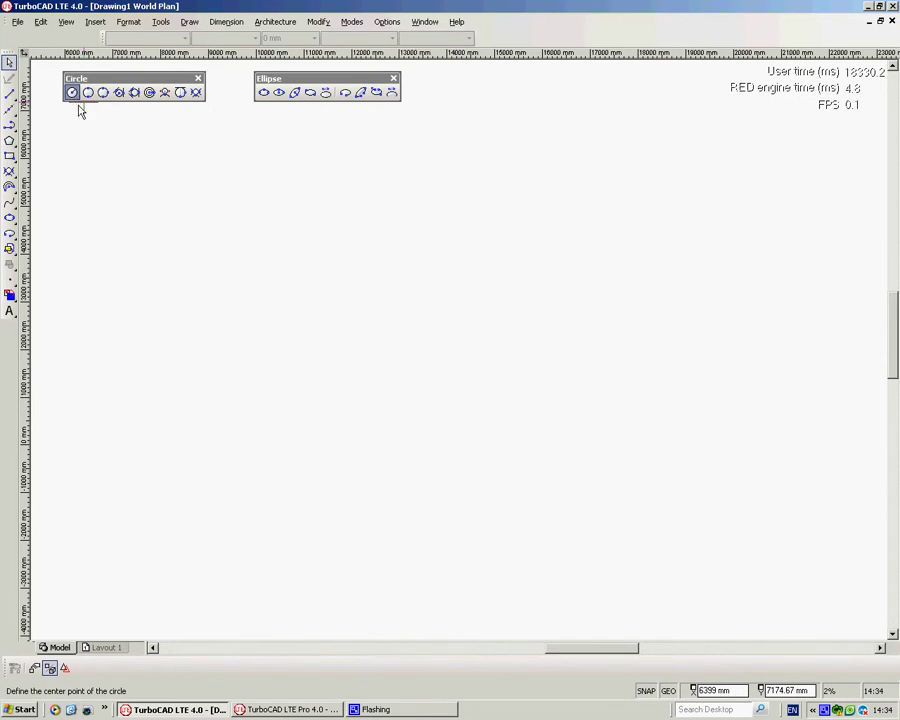
left_click(195, 252)
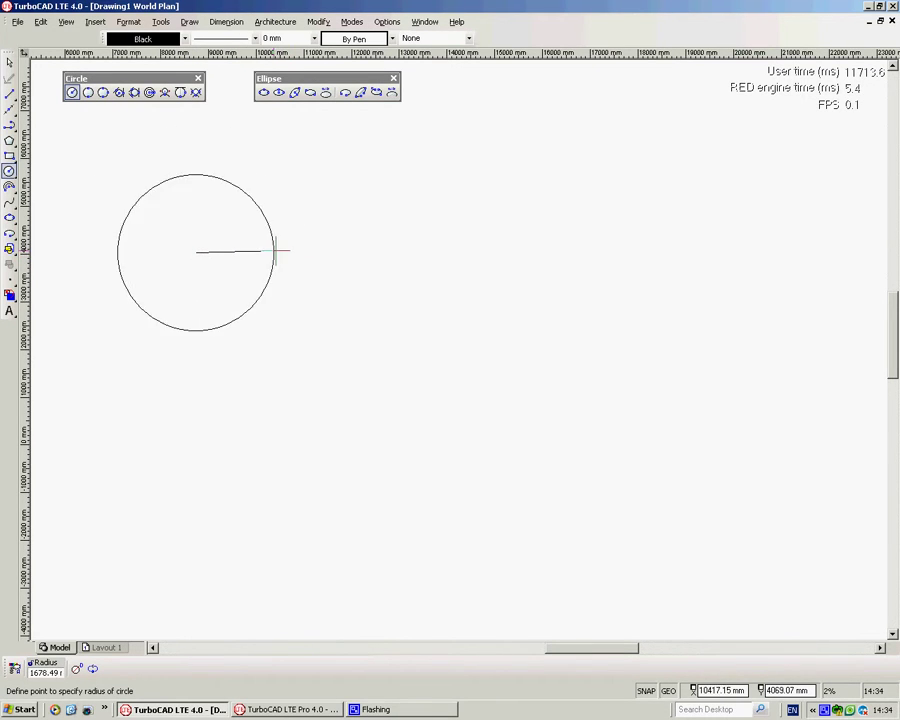
left_click(262, 233)
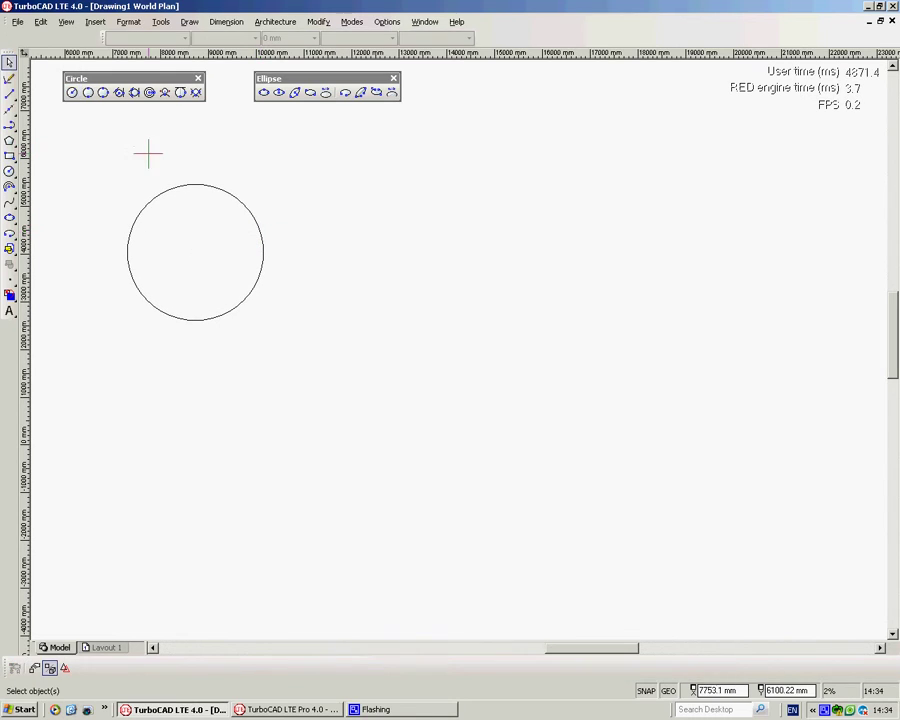
Step: Start a second circle and switch its sizing from Radius to Diameter
left_click(72, 92)
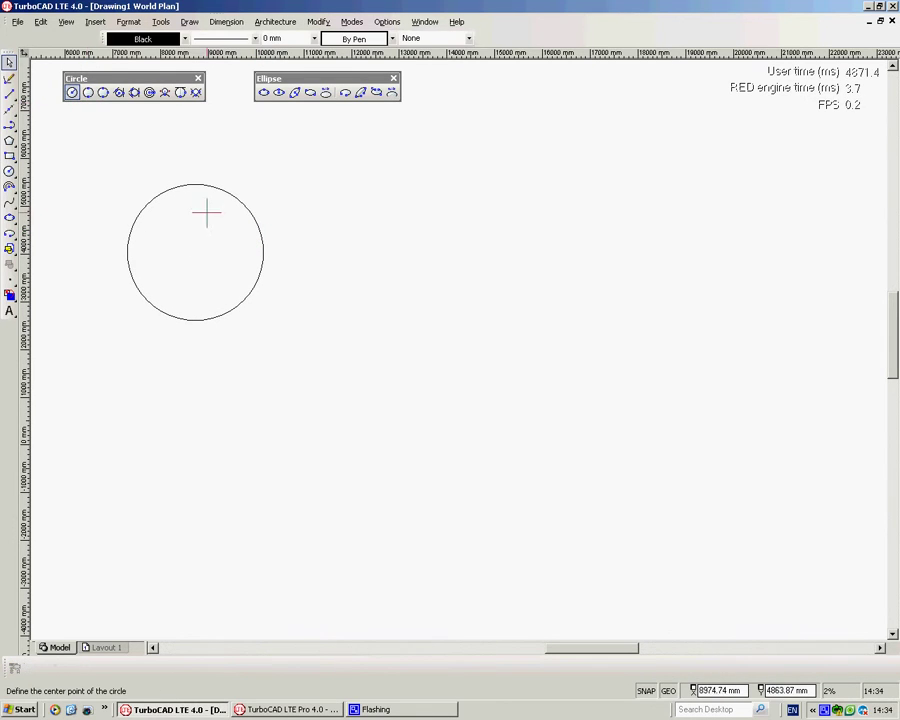
left_click(375, 243)
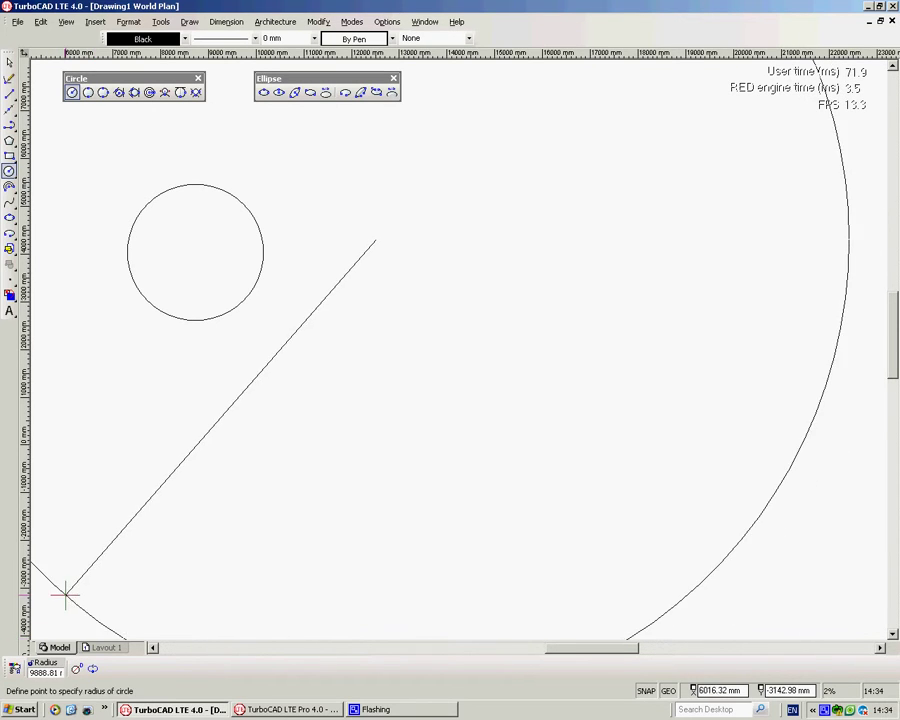
left_click(76, 668)
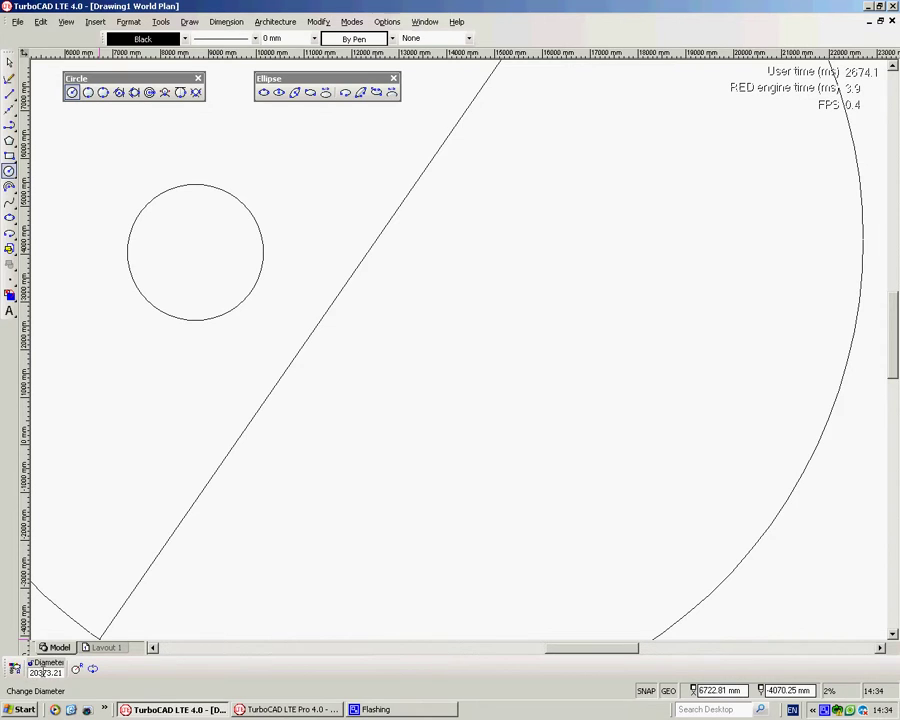
left_click(360, 188)
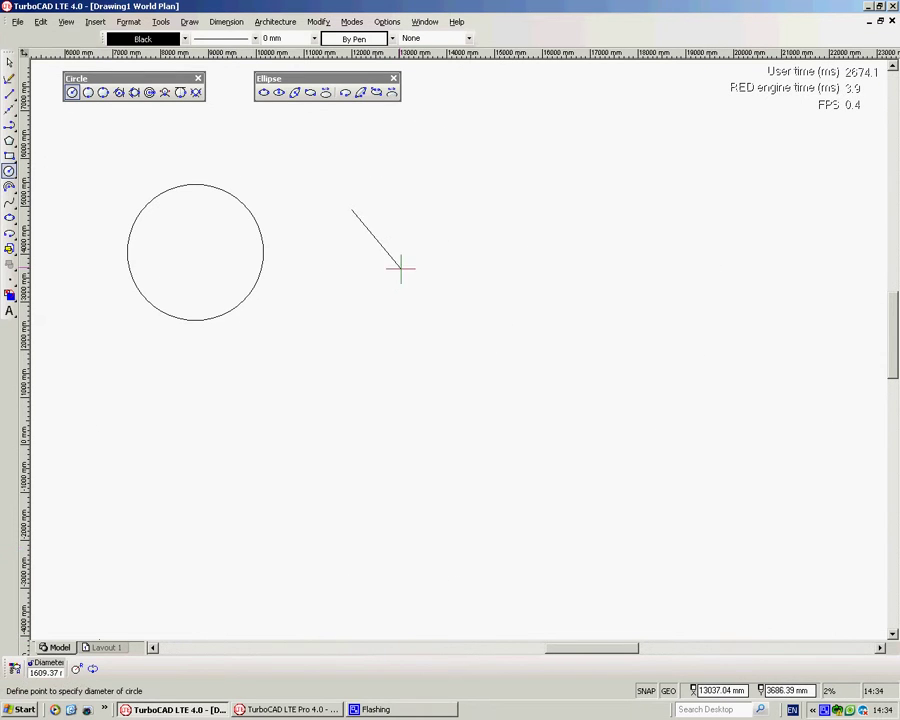
Step: Enable Multiple and finish the small circle beside the first one
left_click(93, 672)
left_click(405, 228)
left_click(347, 250)
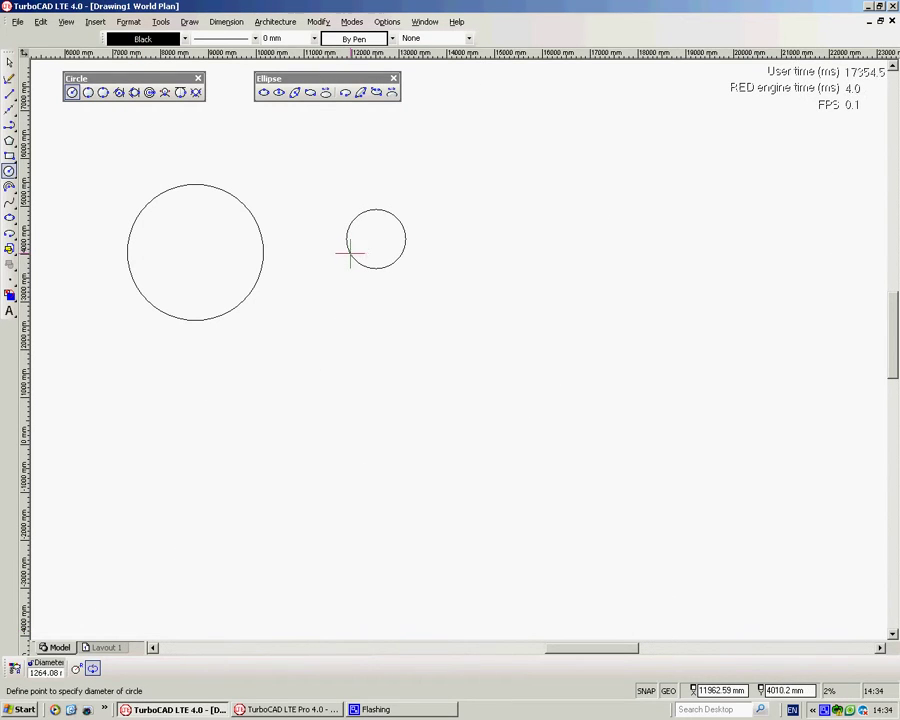
Step: Draw three more circles at the upper right, lower right and lower left
left_click(605, 149)
left_click(631, 165)
left_click(732, 516)
left_click(698, 535)
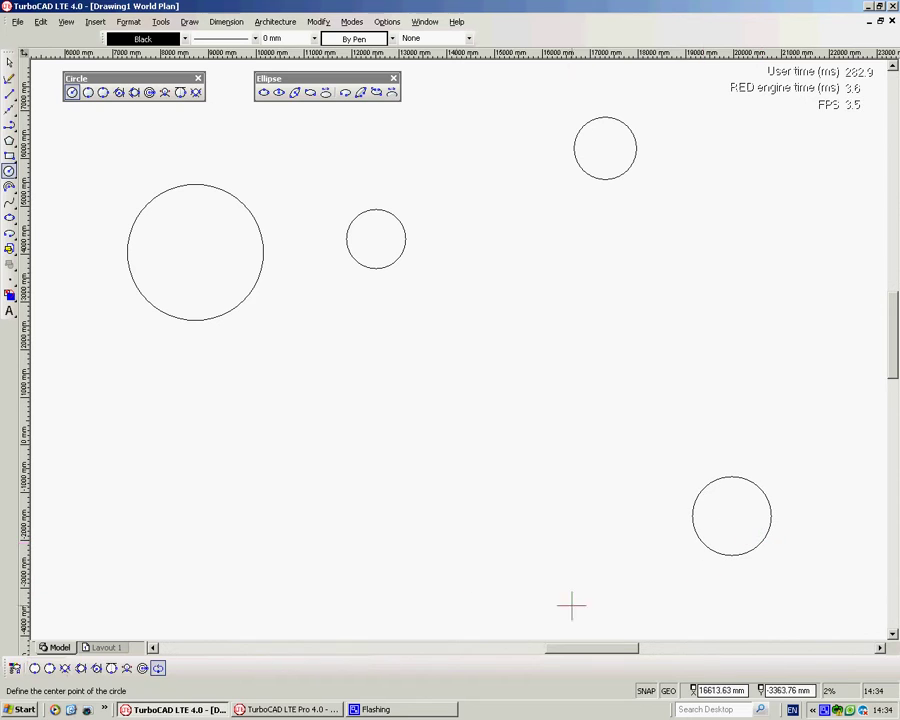
left_click(263, 517)
left_click(292, 544)
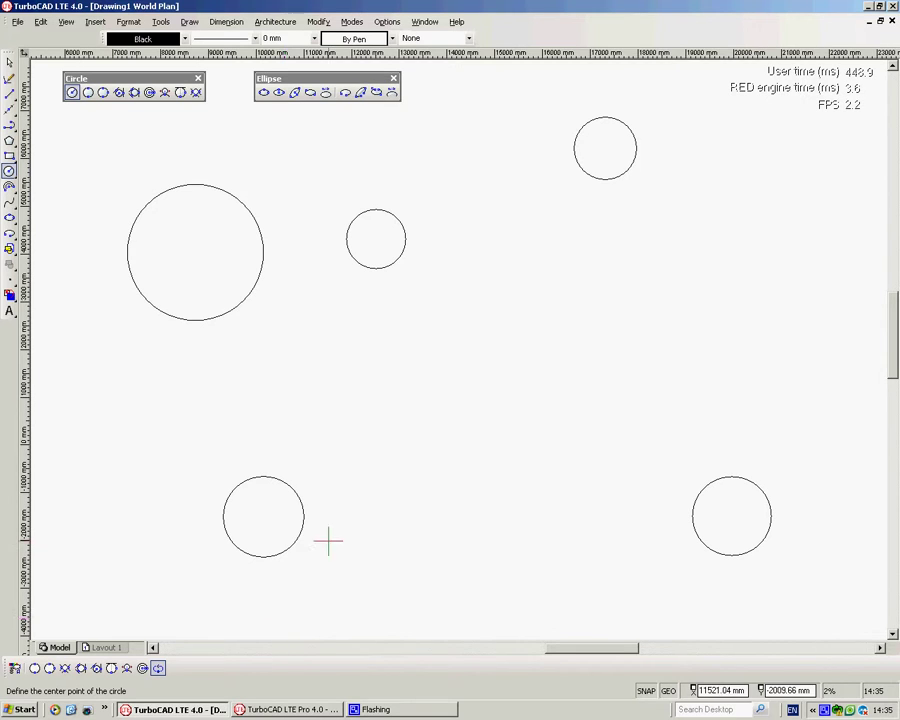
Step: Set the fill brush for new circles to the L45 diagonal hatch
right_click(317, 300)
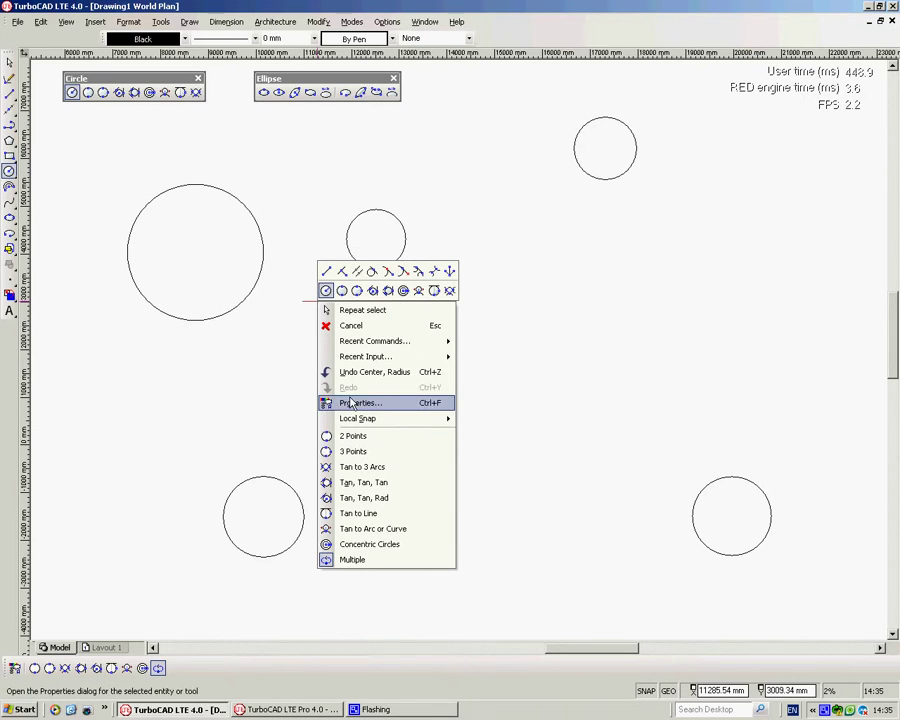
left_click(256, 364)
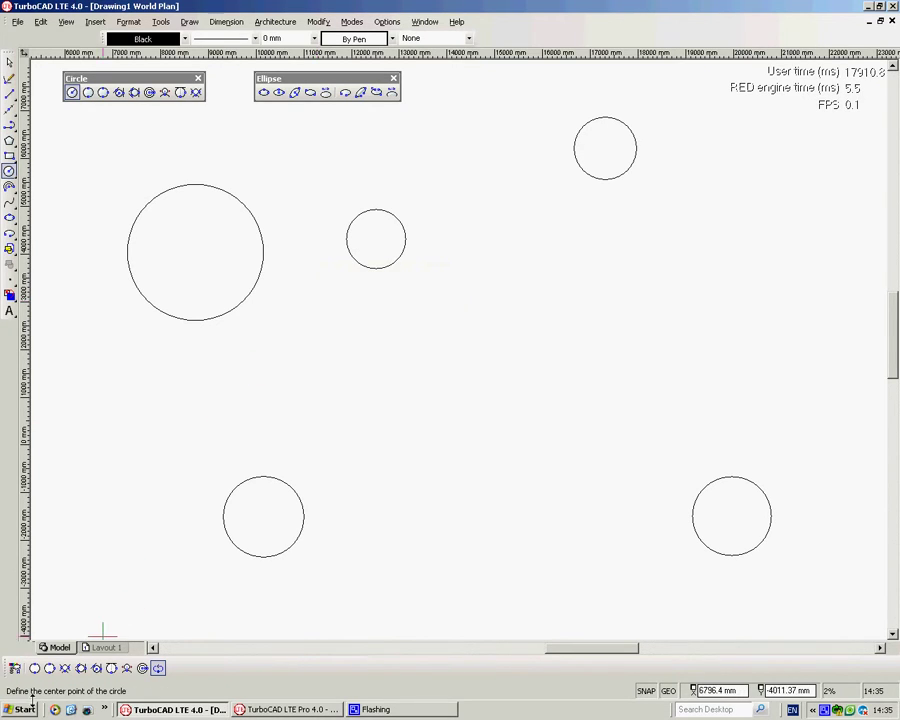
left_click(15, 670)
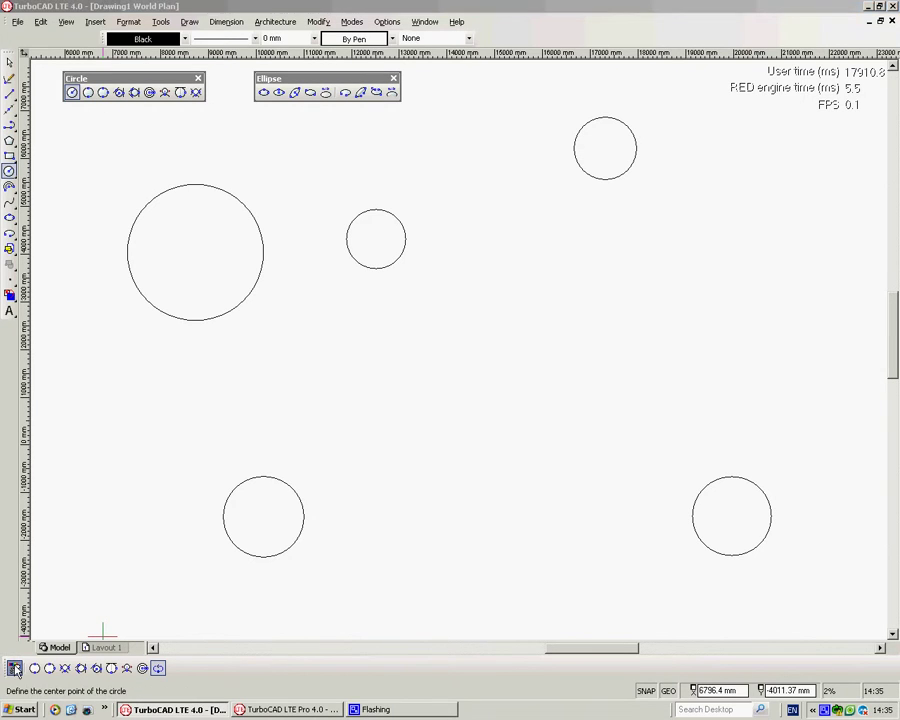
left_click(427, 343)
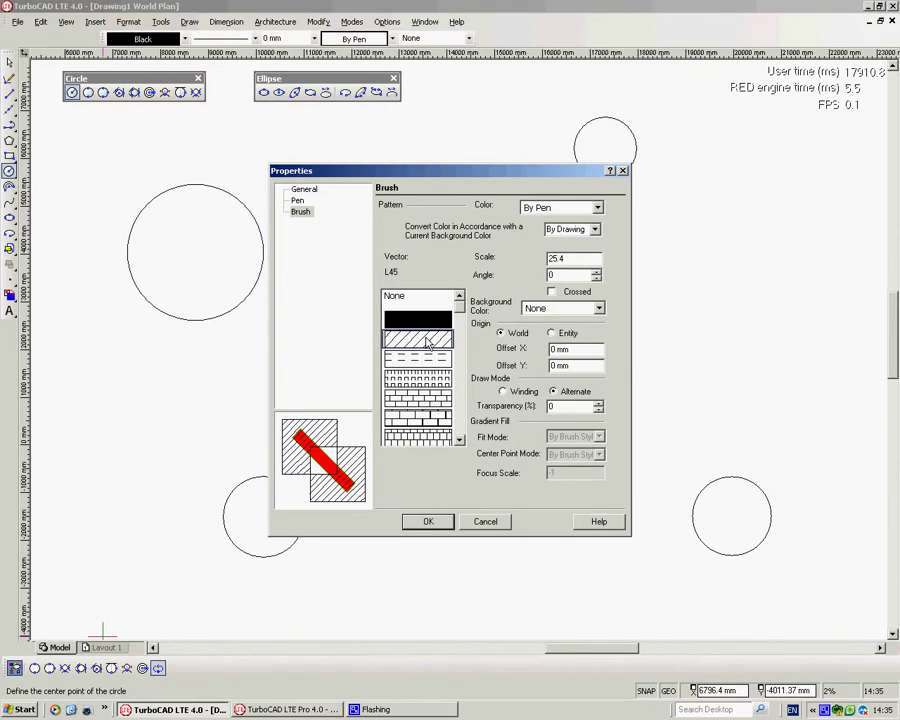
left_click(428, 522)
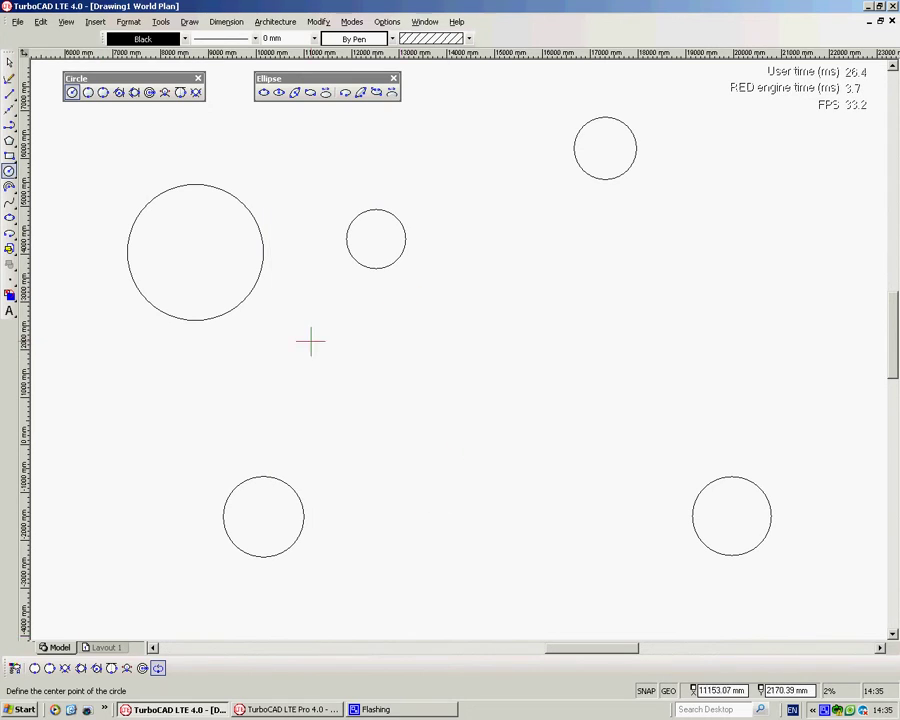
Step: Draw three hatched circles at the lower left of the drawing
left_click(229, 396)
left_click(258, 404)
left_click(115, 492)
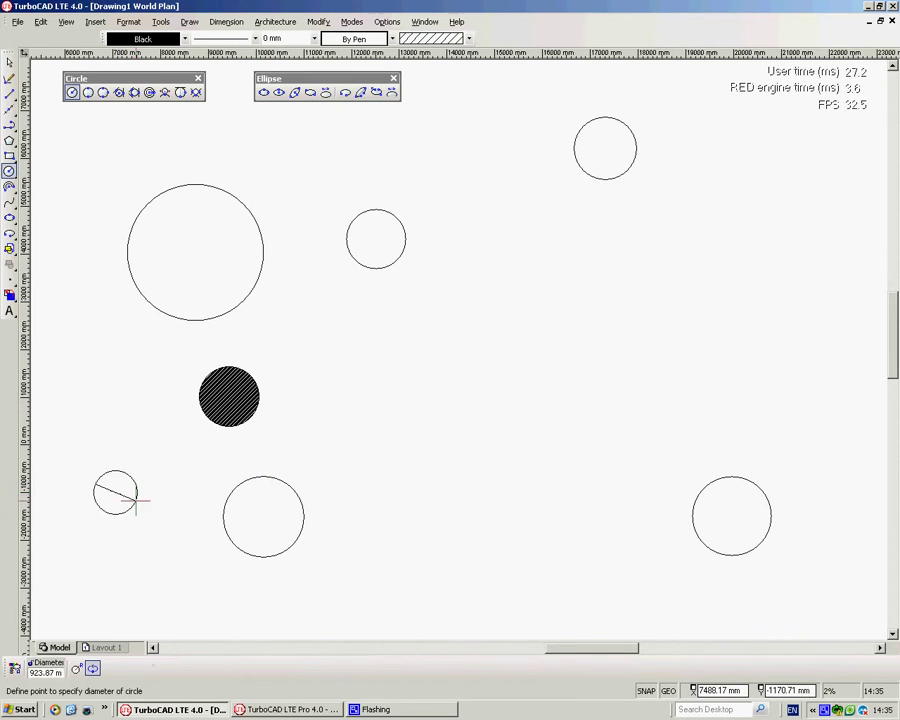
left_click(139, 501)
left_click(167, 556)
left_click(196, 573)
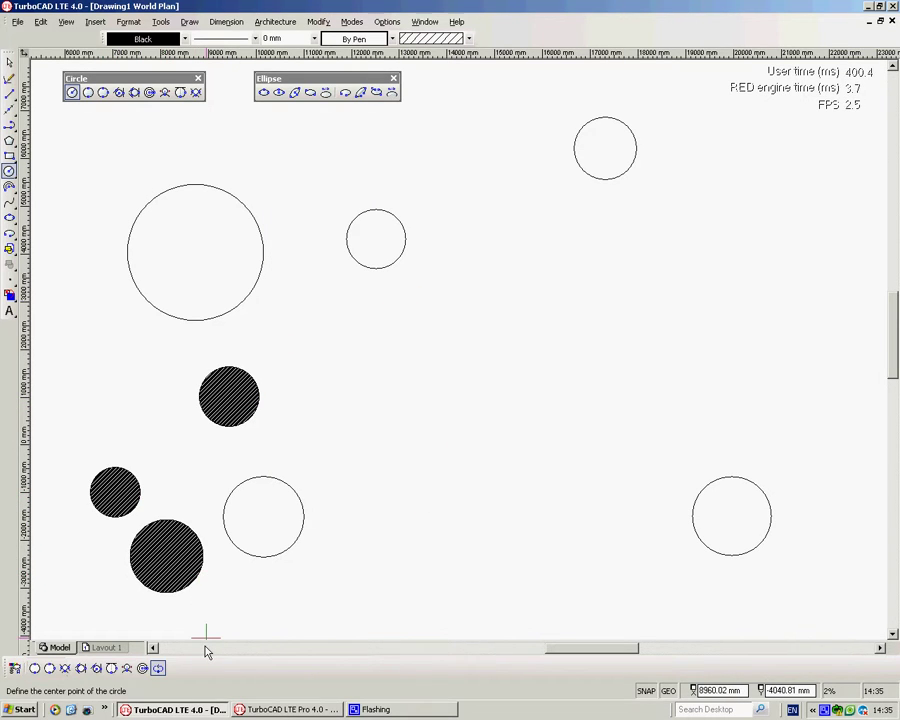
Step: Reset the fill to None and draw two plain circles near the top
left_click(15, 668)
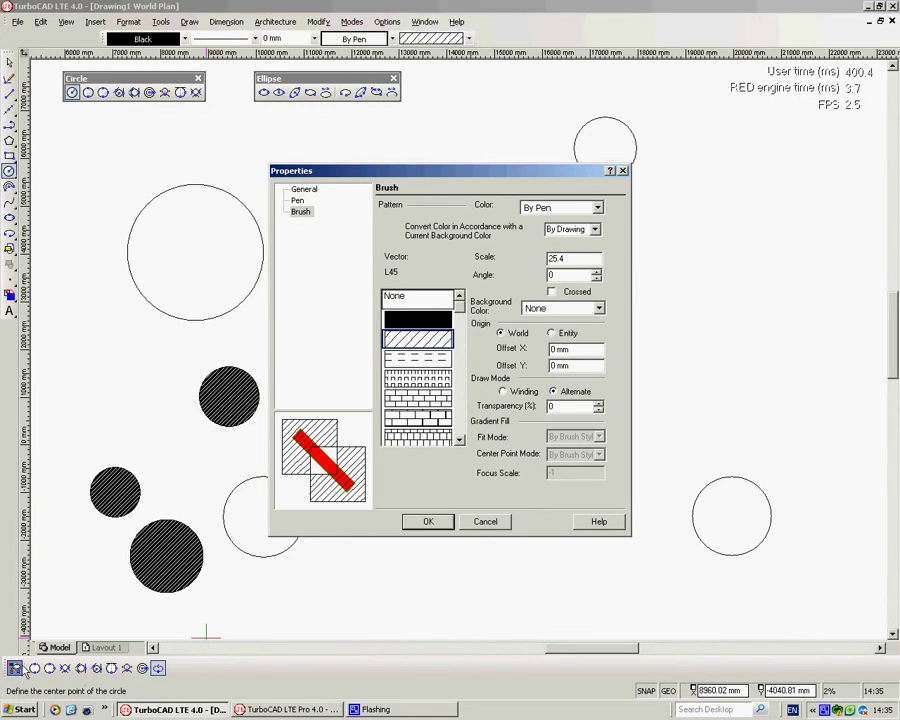
left_click(428, 300)
left_click(426, 522)
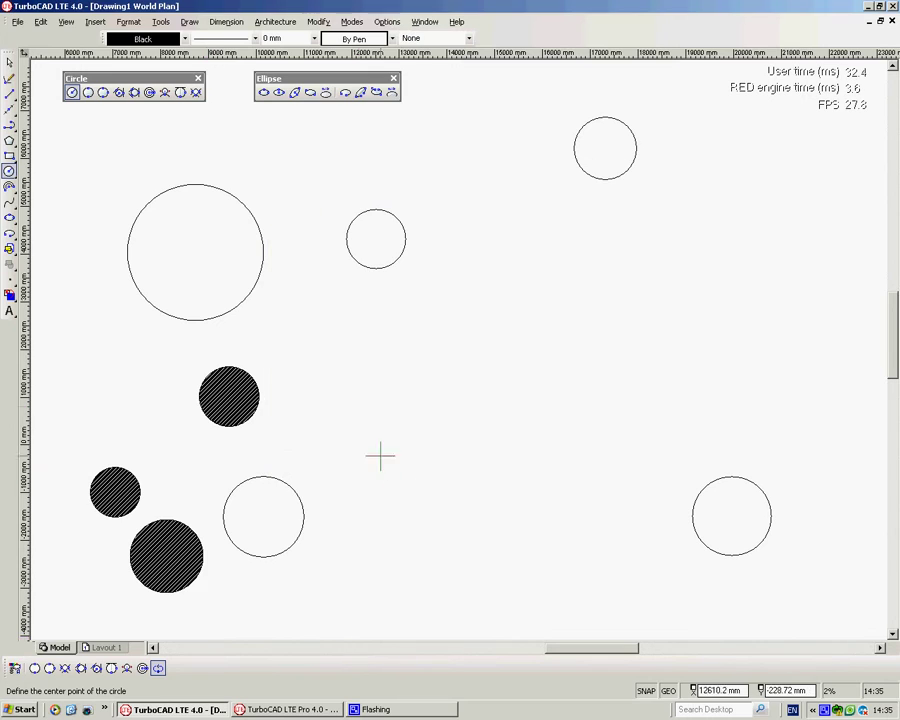
left_click(158, 668)
left_click(287, 142)
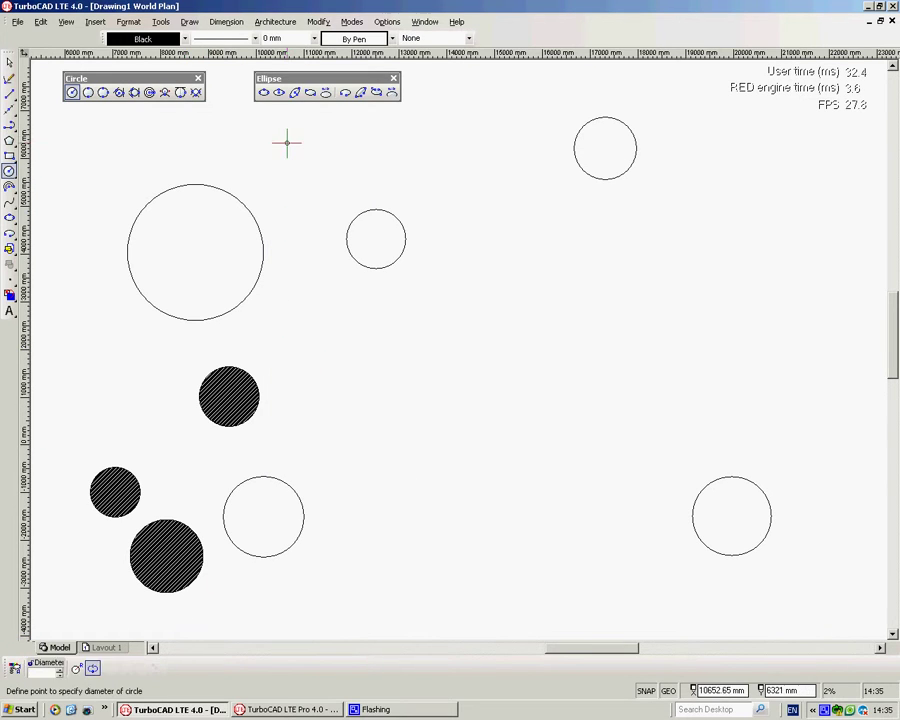
left_click(320, 156)
left_click(457, 108)
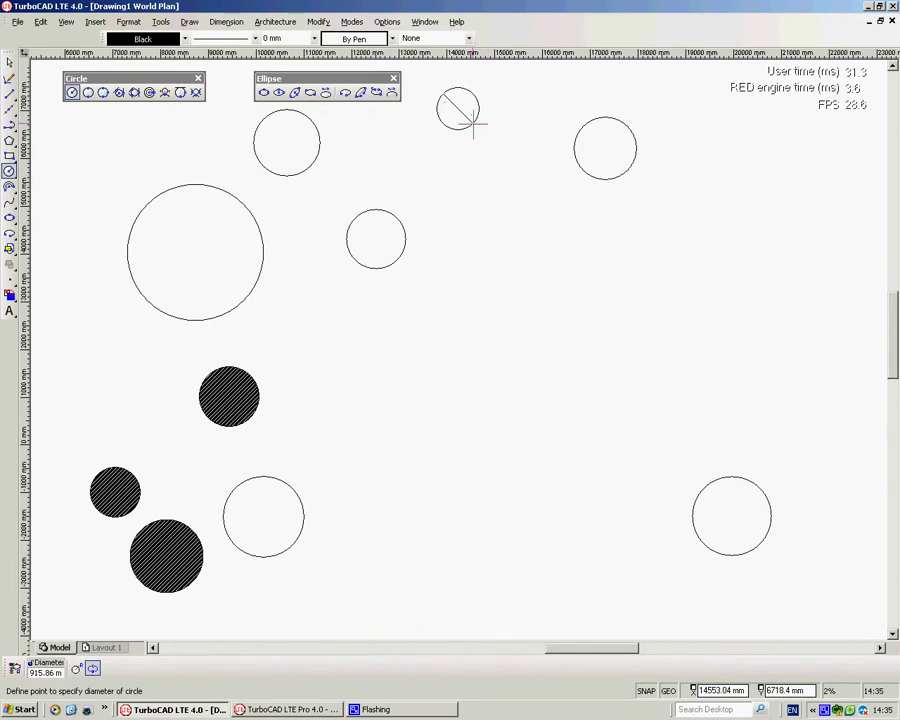
left_click(473, 125)
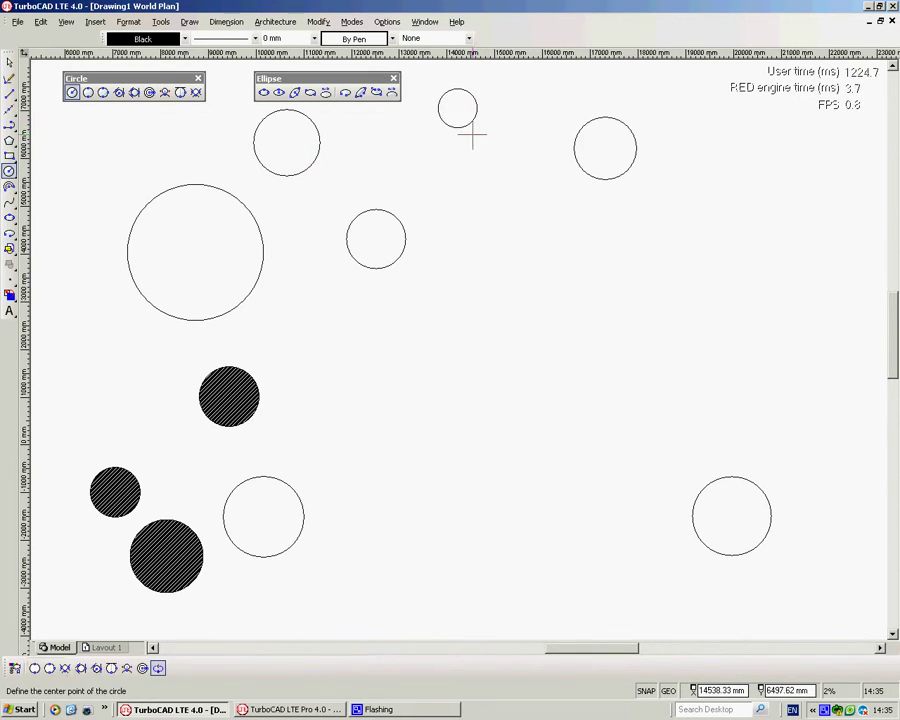
Step: Turn off Multiple and draw a three-point V-shaped guide polyline across the upper middle
left_click(158, 668)
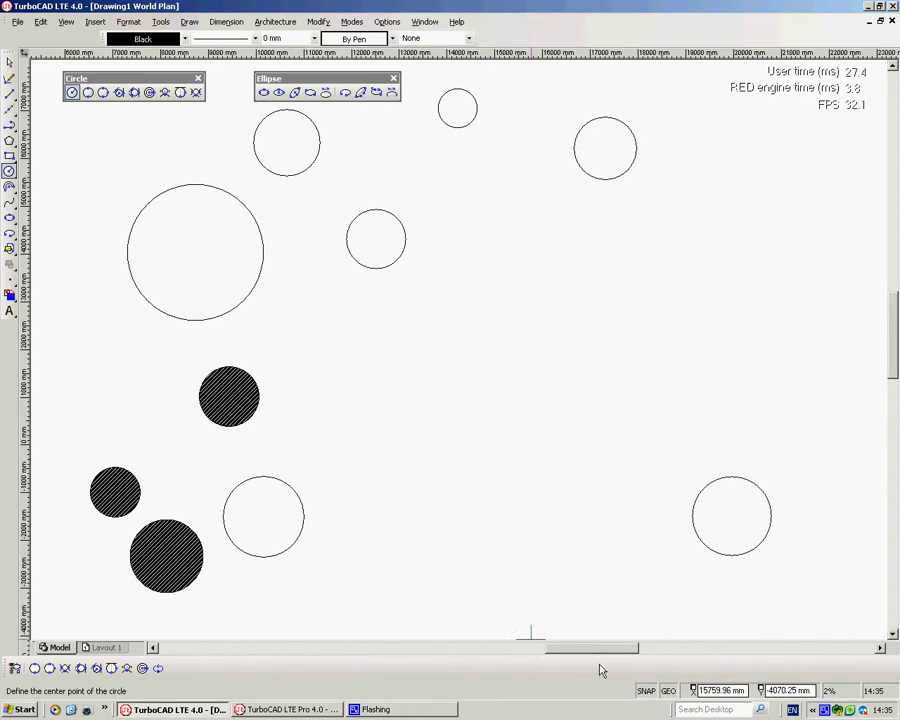
left_click_drag(597, 650, 618, 649)
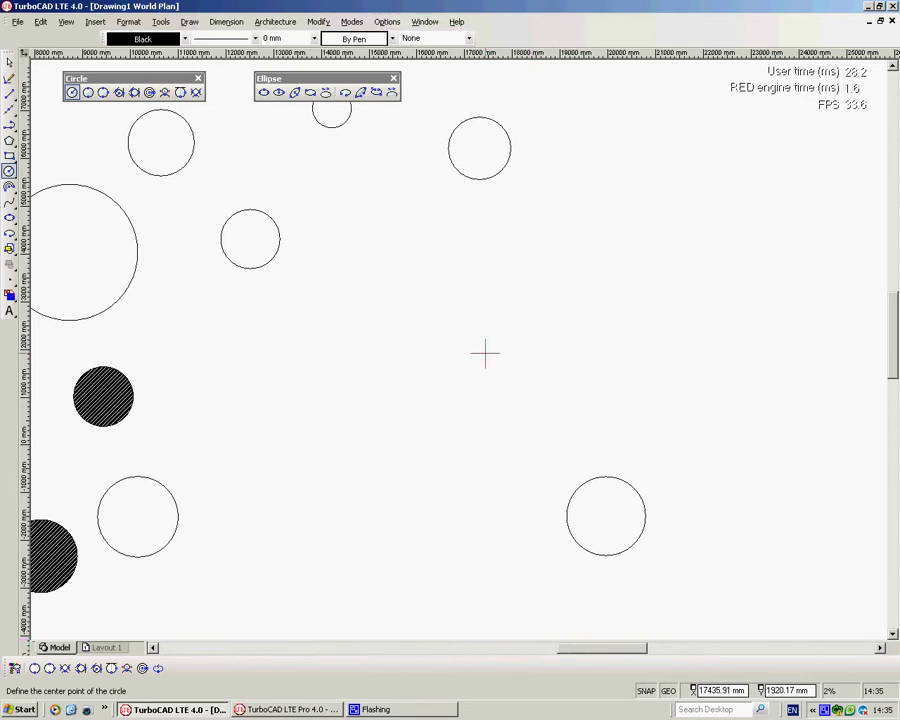
right_click(395, 186)
left_click(400, 199)
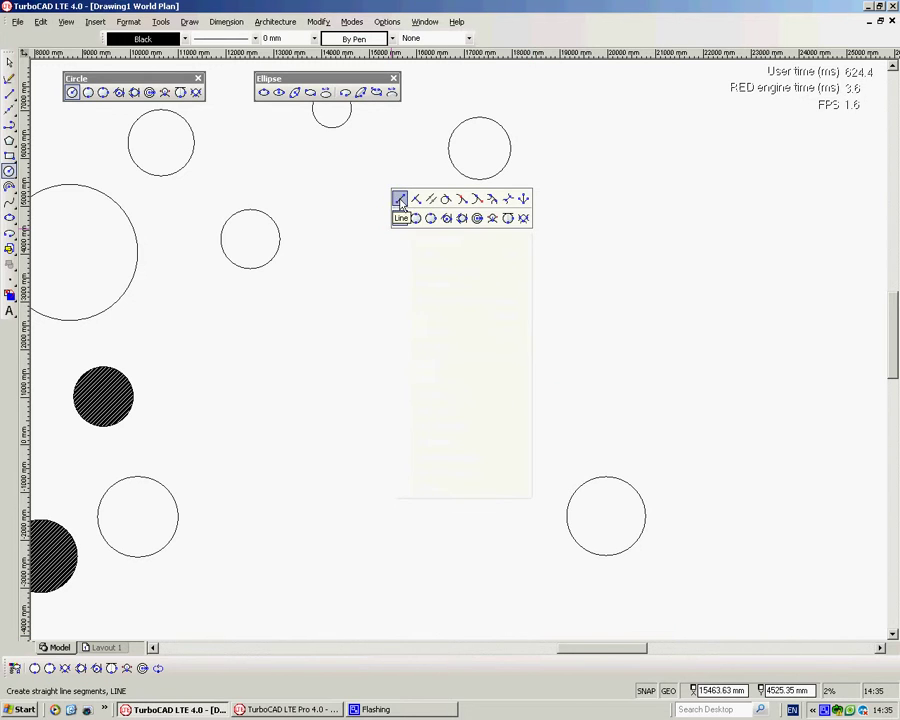
left_click(339, 262)
left_click(489, 337)
left_click(737, 241)
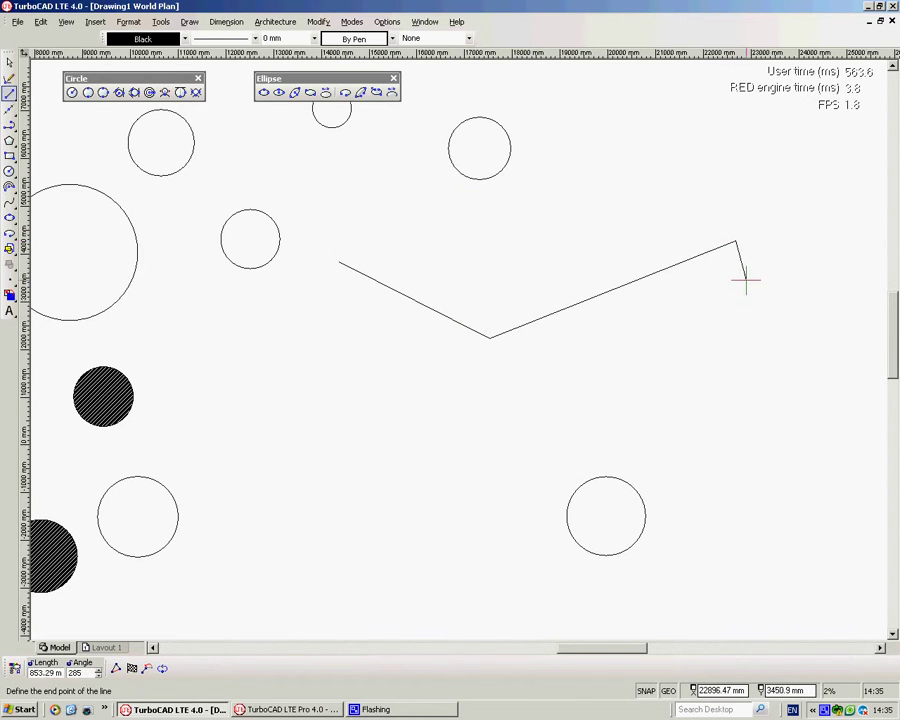
right_click(742, 268)
left_click(776, 299)
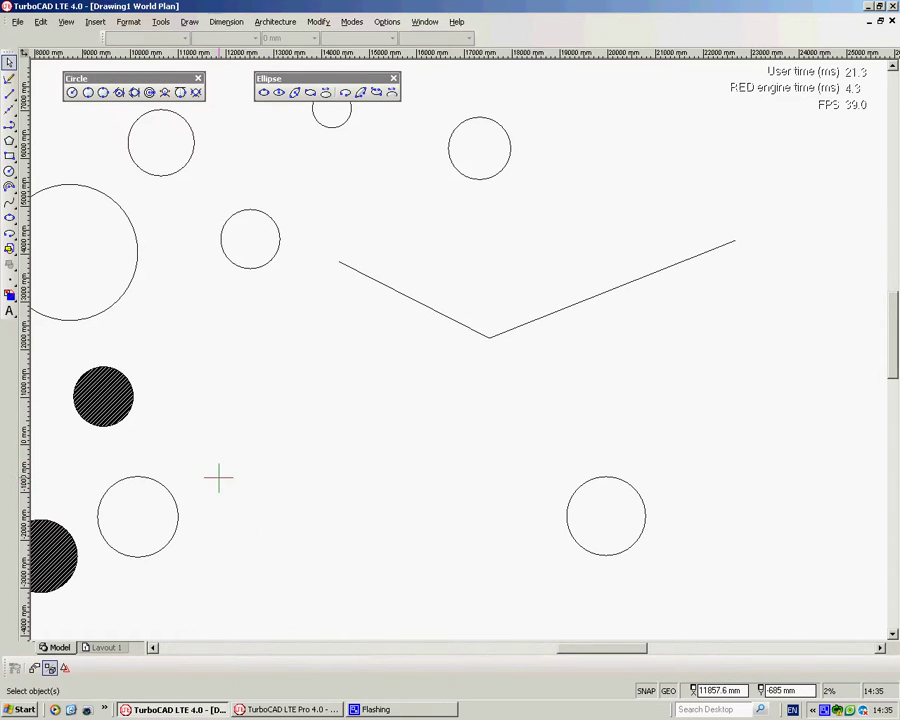
Step: Draw a five-point open bracket-shaped guide polyline near the bottom
key("l")
left_click(220, 435)
left_click(250, 590)
left_click(462, 601)
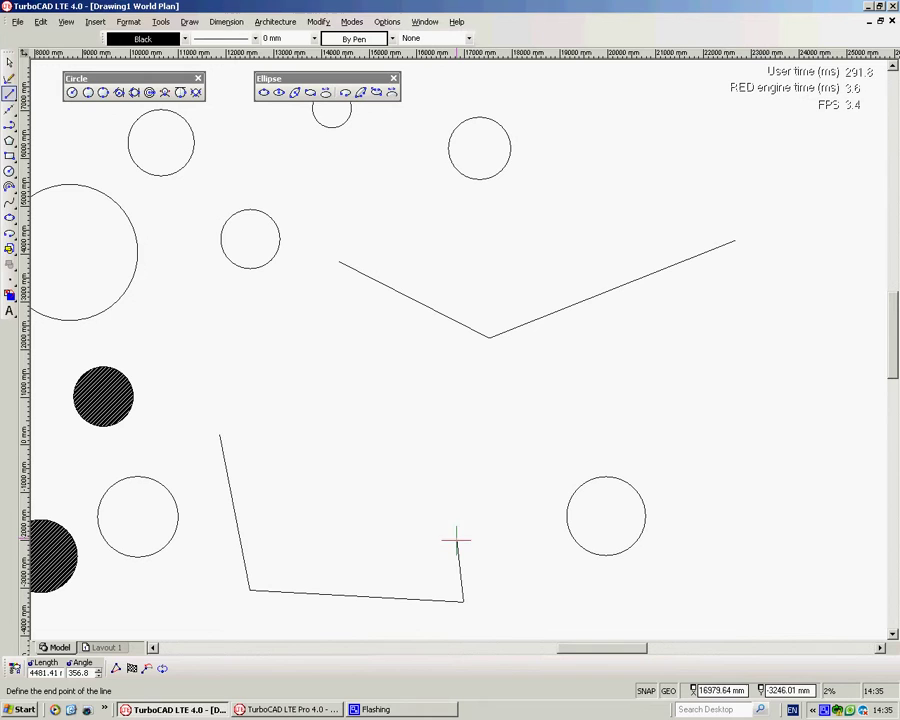
left_click(461, 490)
left_click(393, 445)
right_click(393, 445)
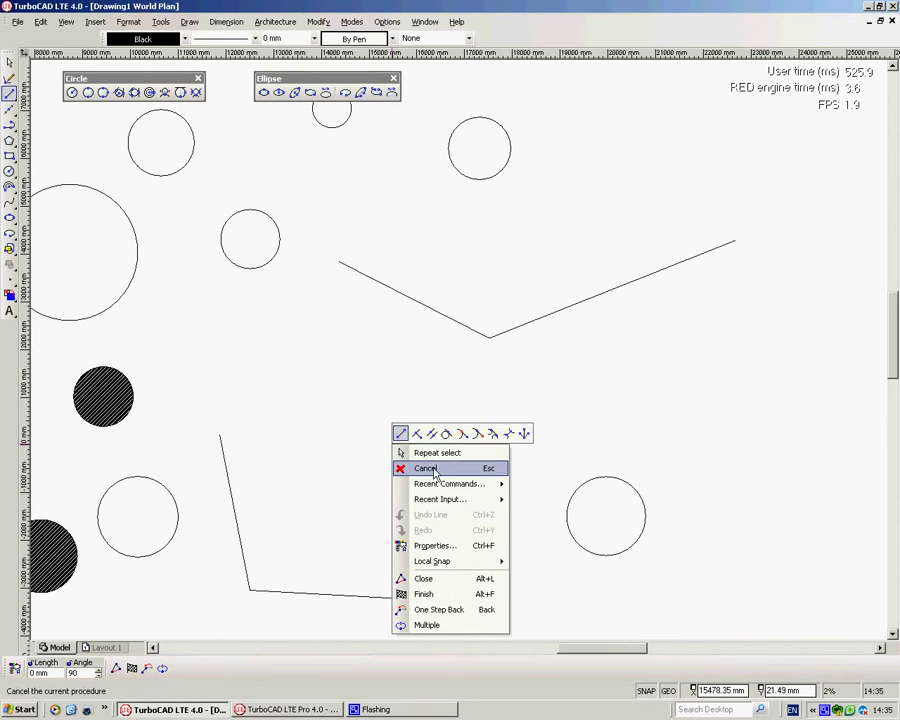
left_click(434, 466)
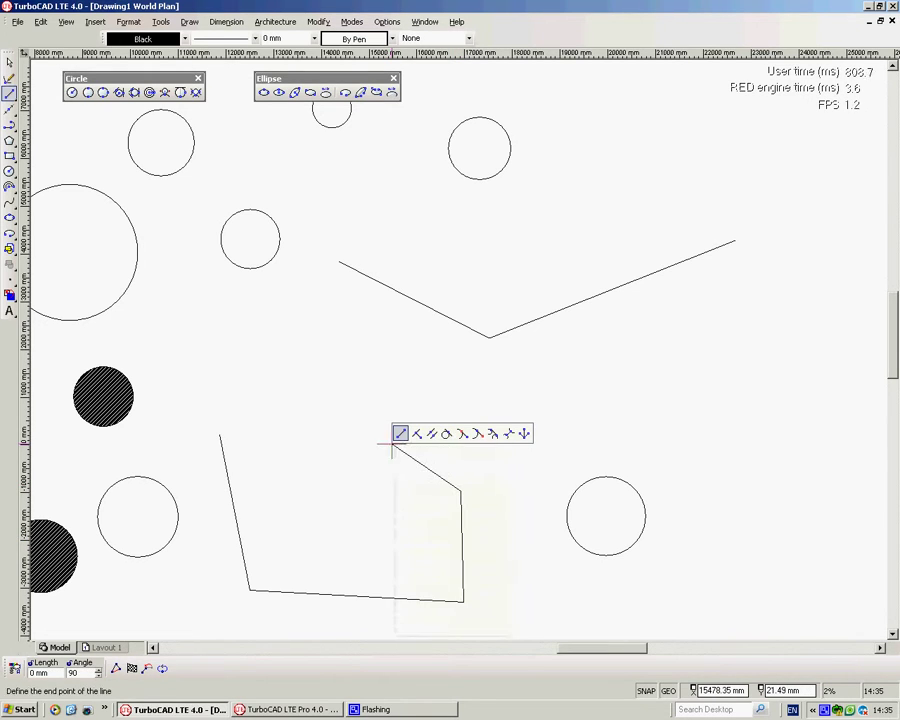
Step: Draw a two-point circle from the small circle's centre to the V line's left end
left_click(88, 92)
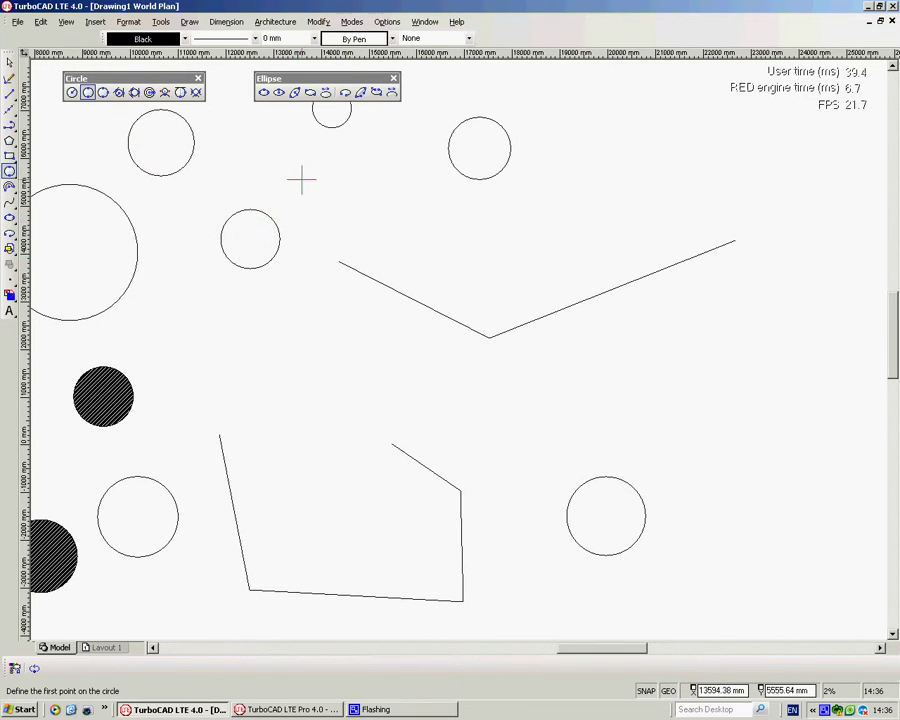
left_click(294, 250)
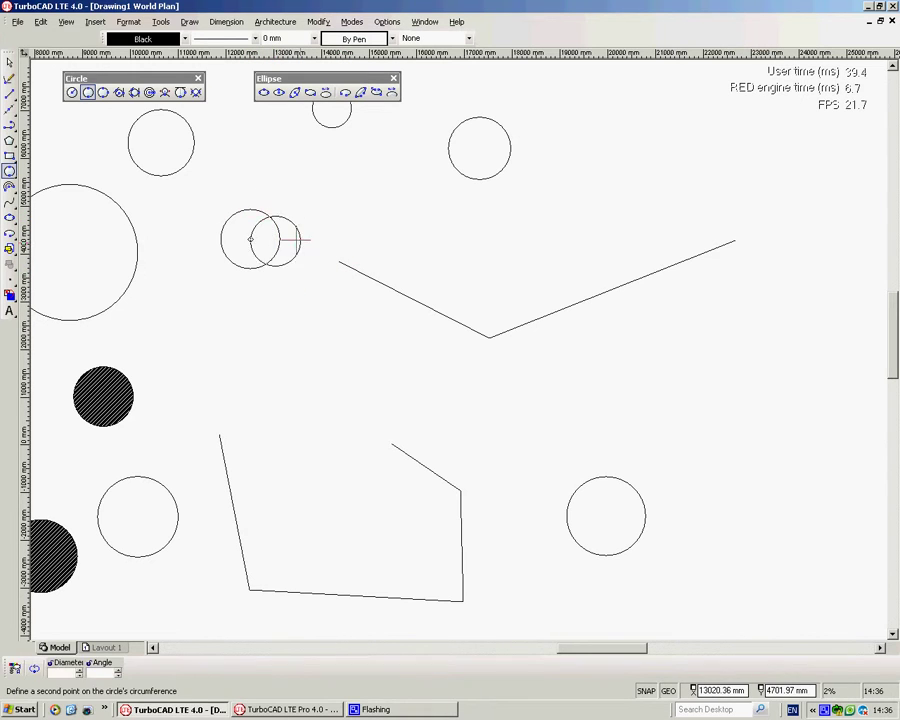
left_click(338, 262)
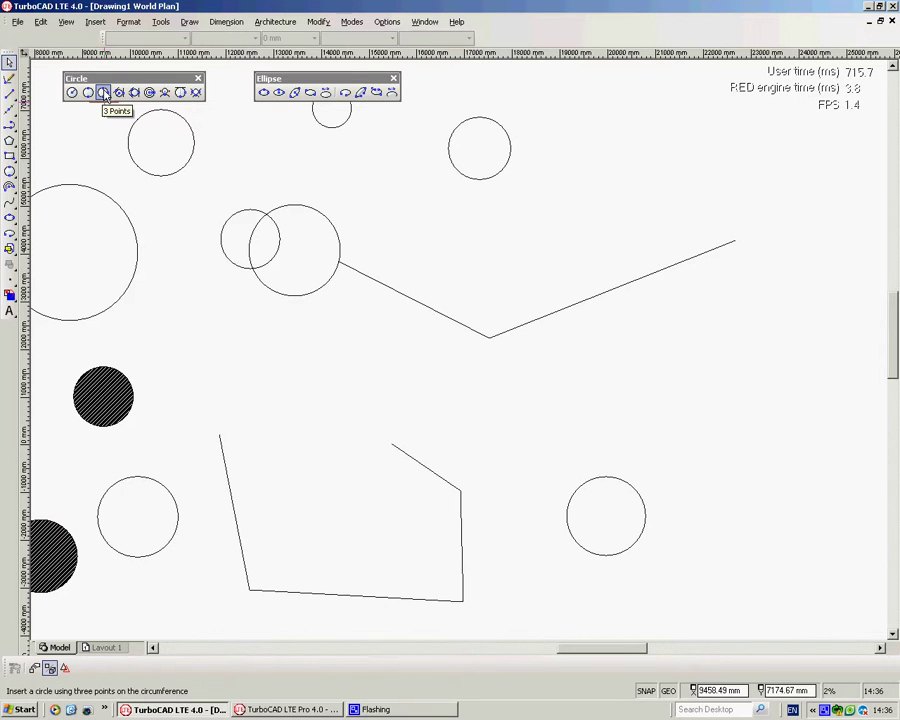
Step: Draw a crossing angular polyline on the right side of the drawing
right_click(398, 172)
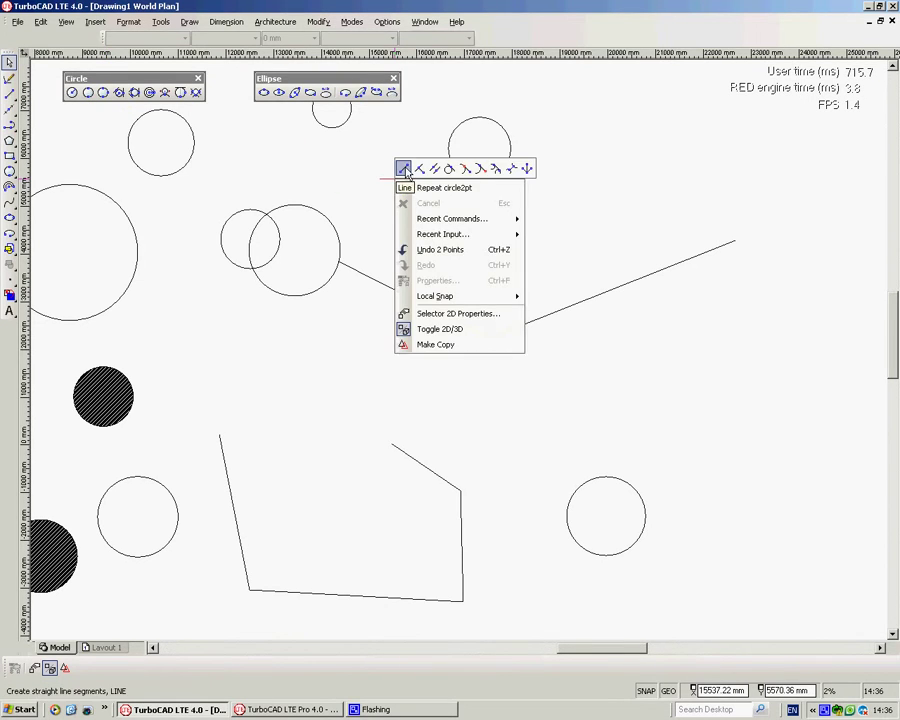
left_click(404, 170)
left_click(609, 203)
left_click(565, 408)
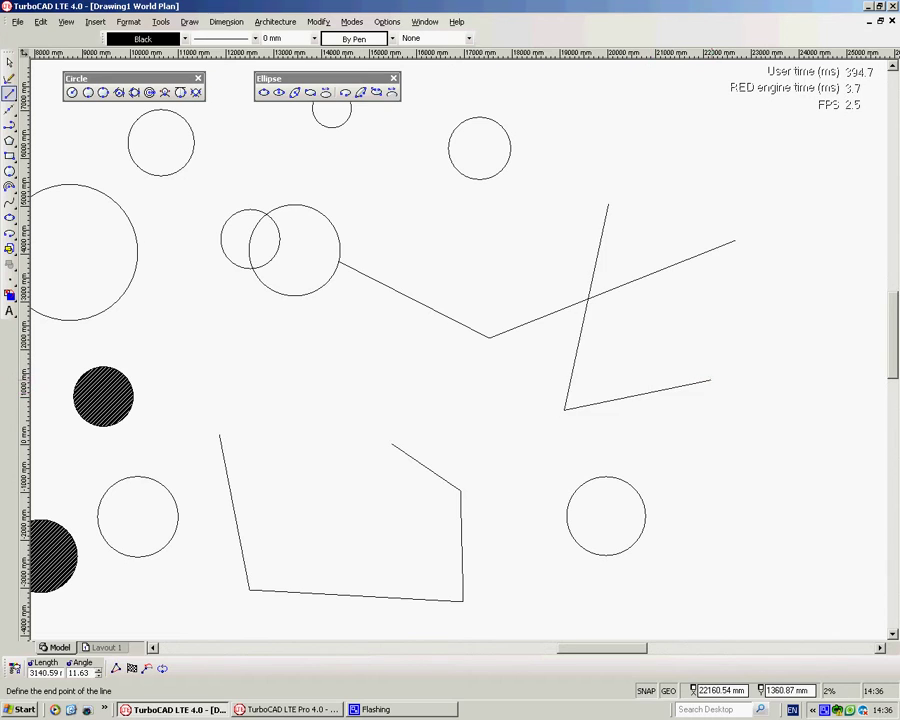
left_click(711, 380)
right_click(716, 300)
left_click(740, 336)
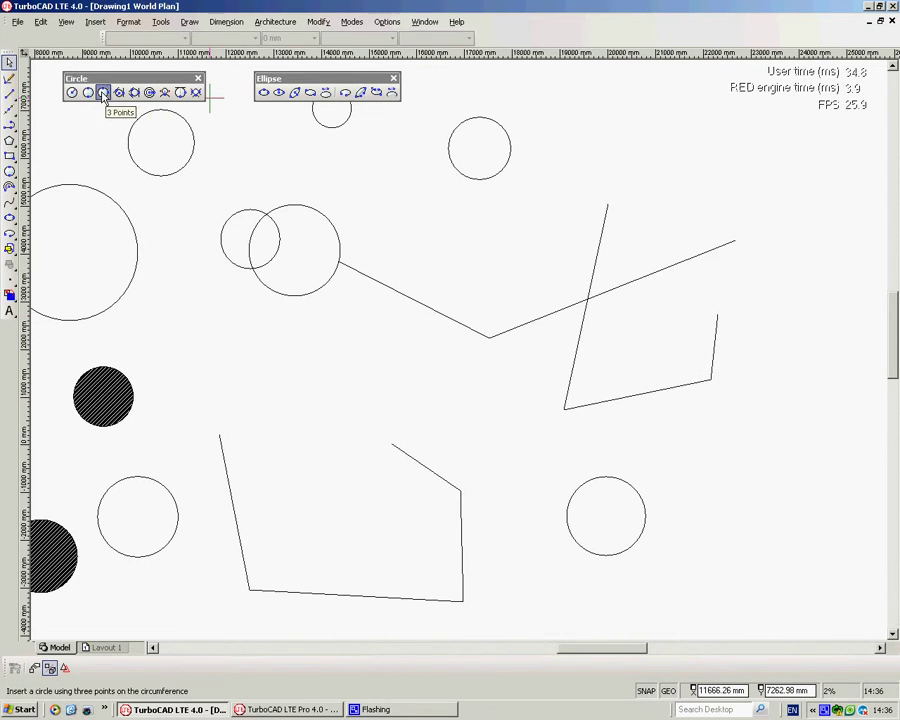
Step: Draw a circle through three points on the right-hand line figure
left_click(103, 93)
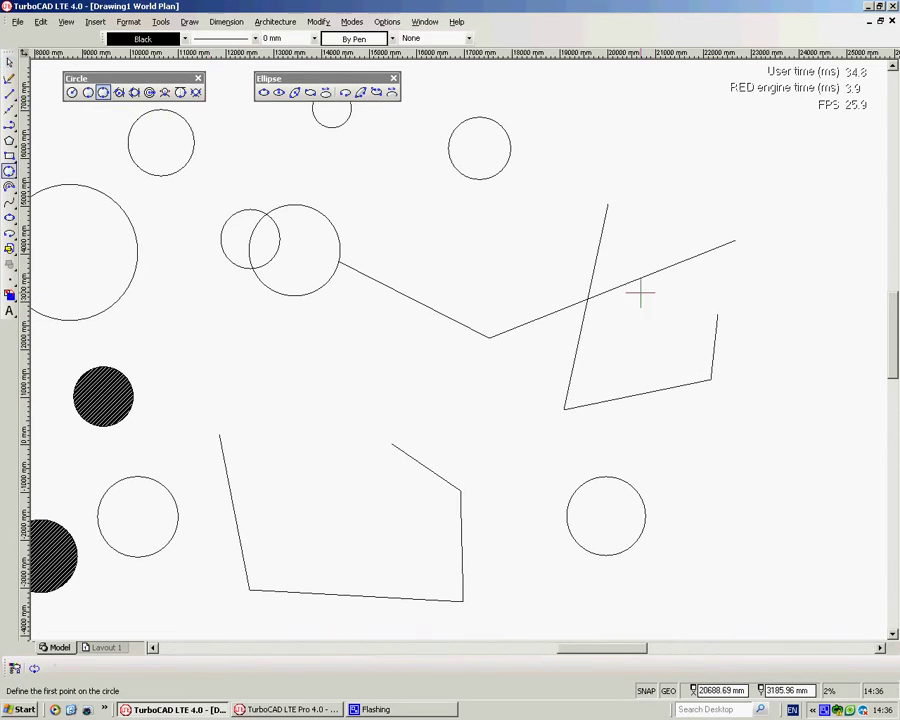
left_click(587, 297)
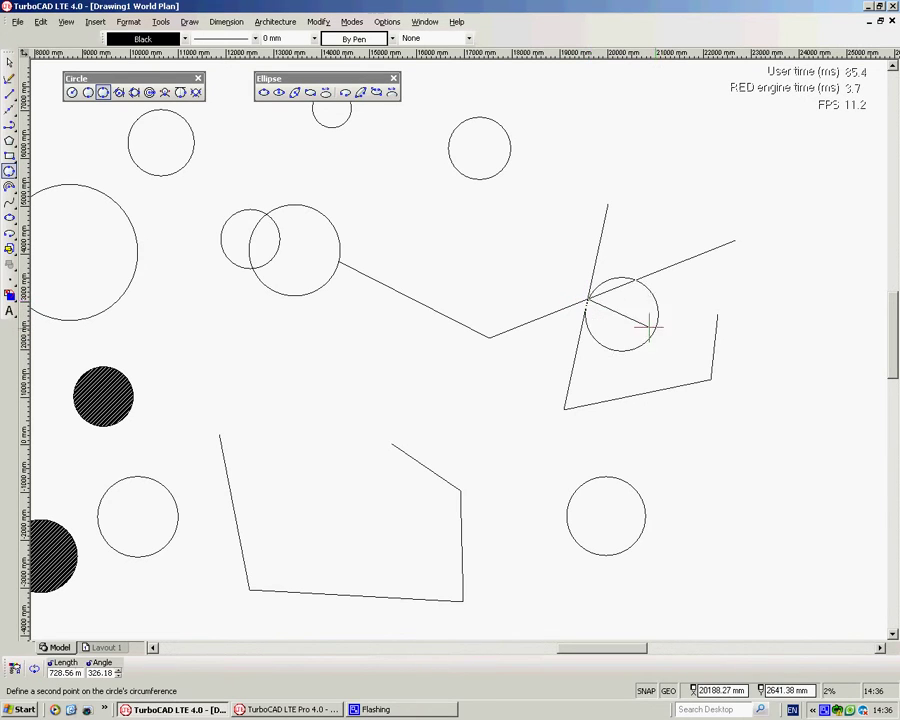
left_click(717, 316)
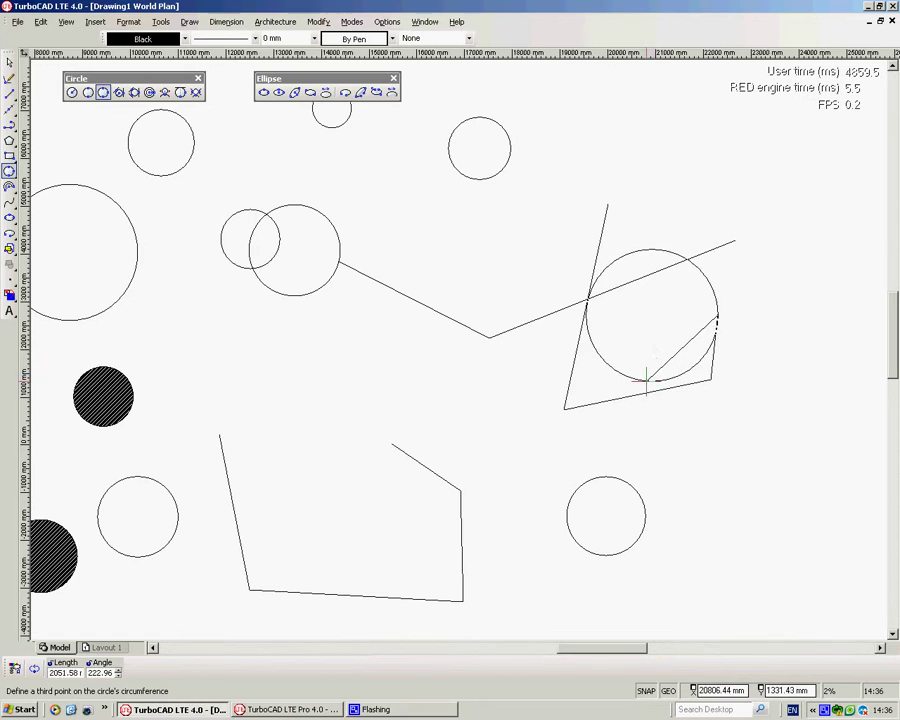
left_click(711, 380)
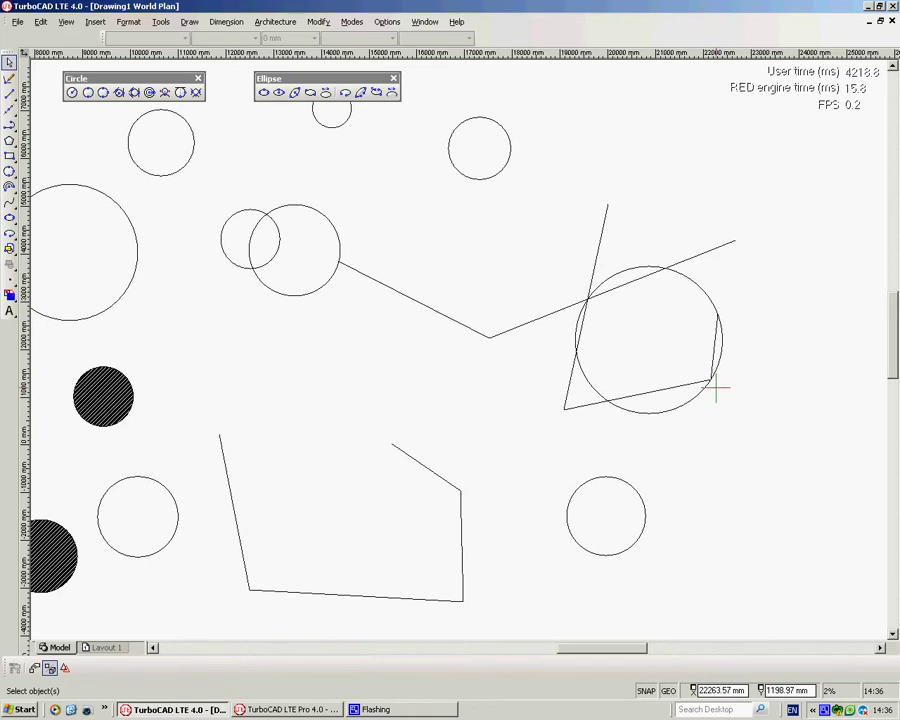
left_click(120, 94)
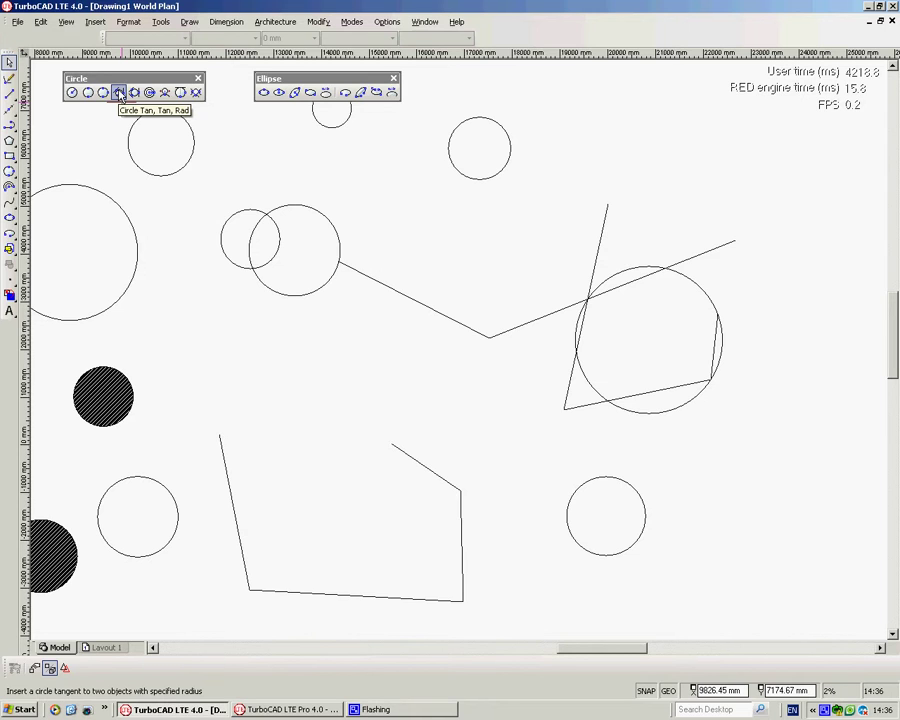
Step: Fit a Tan, Tan, Rad circle into the bracket's bottom-left corner, sized by diameter
key("Escape")
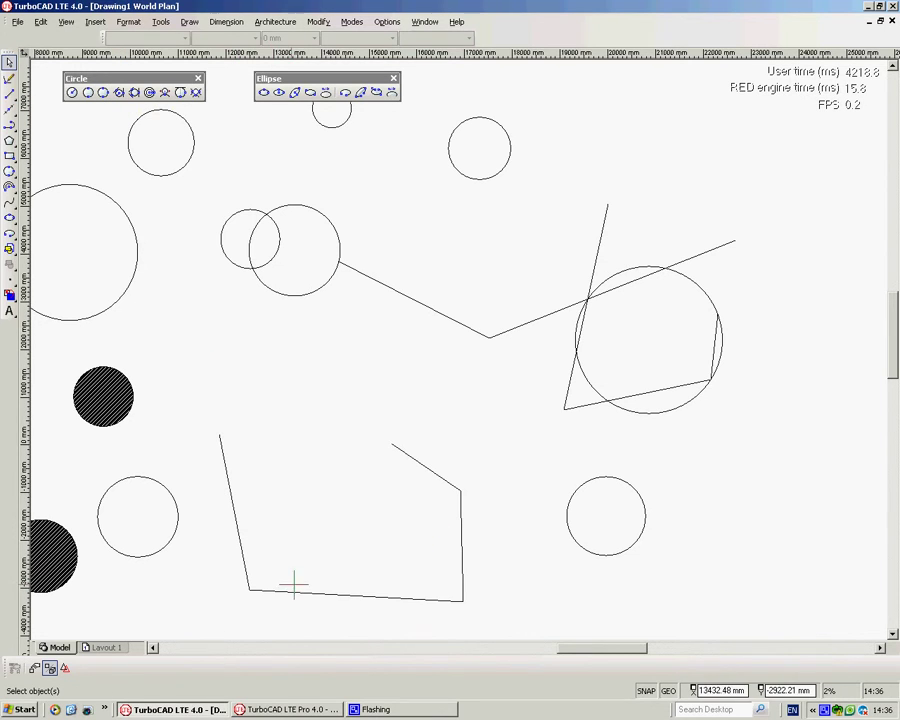
left_click(118, 93)
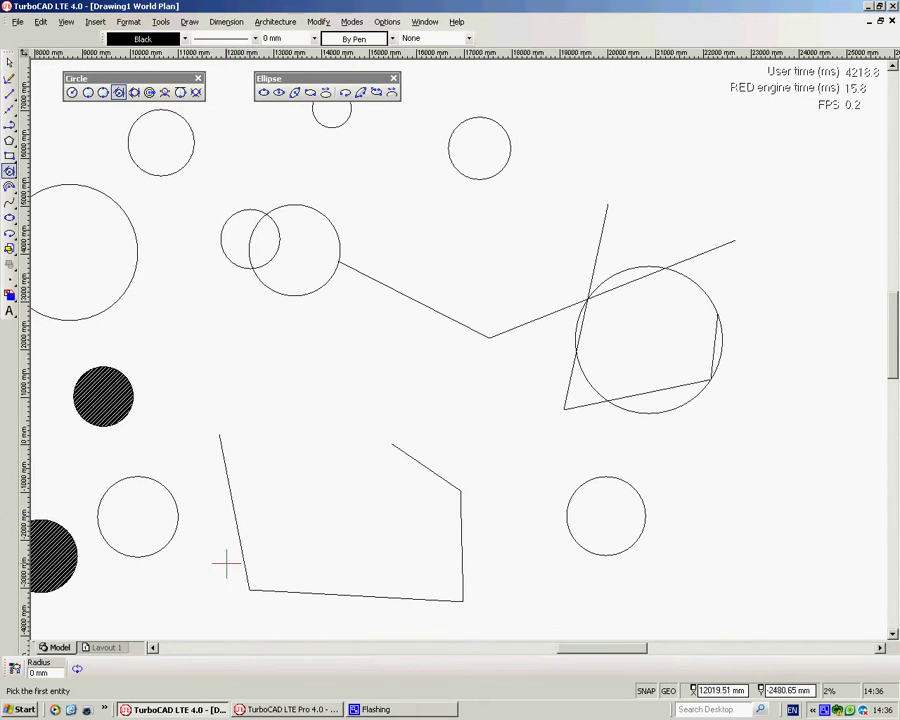
left_click(231, 503)
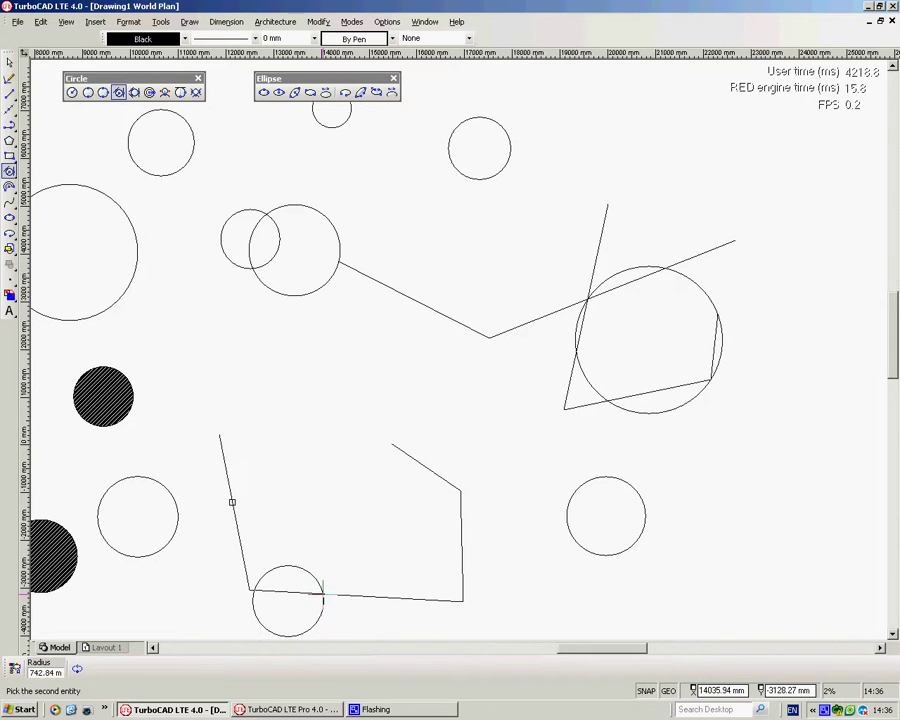
left_click(322, 594)
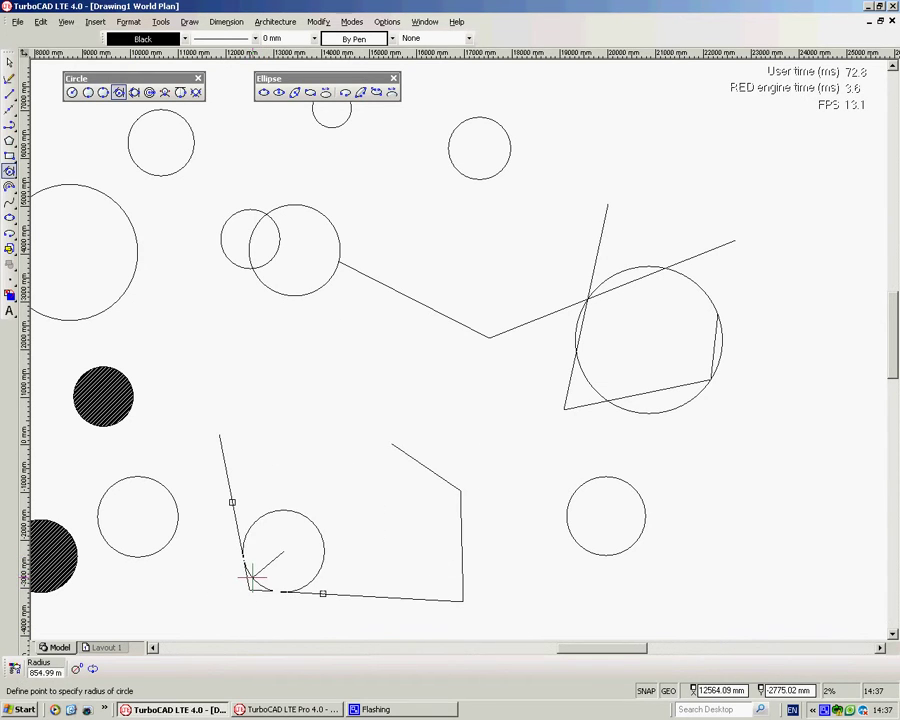
left_click(76, 668)
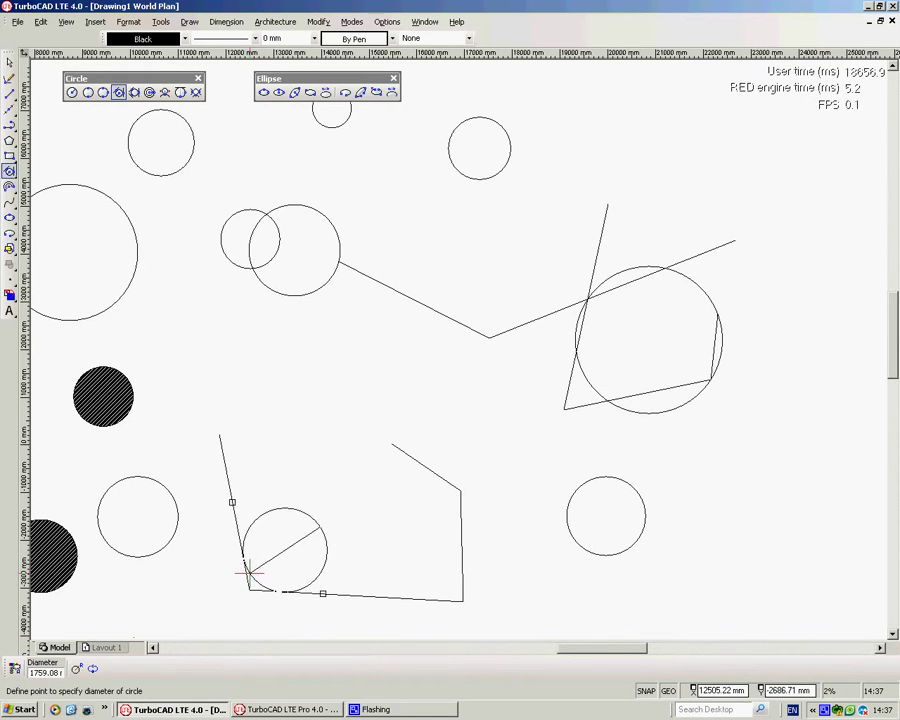
left_click(247, 568)
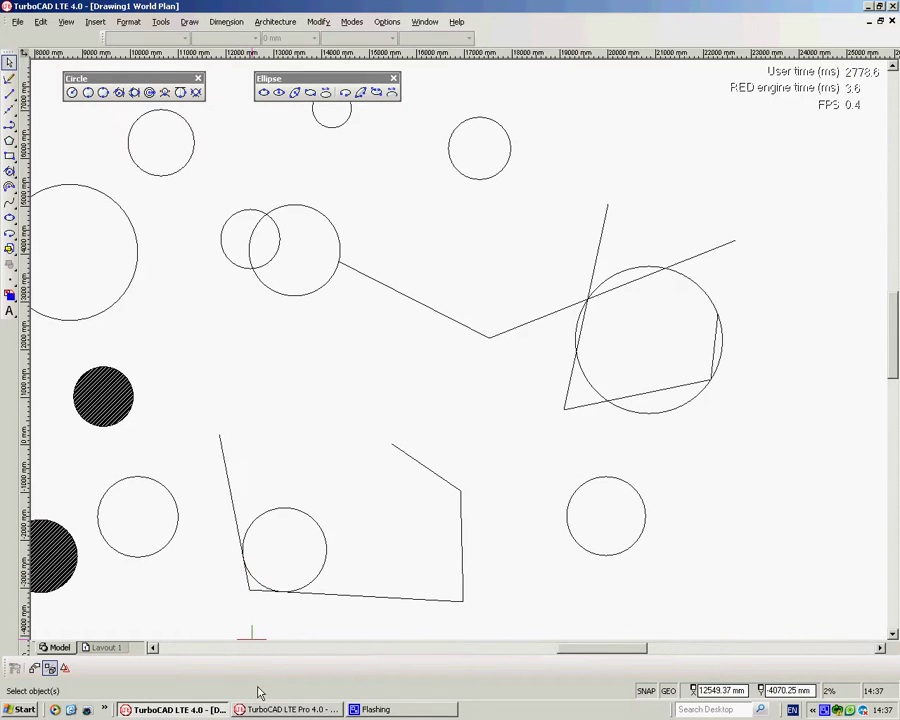
Step: Draw a Tan, Tan, Tan circle touching the bracket's slanted, right and bottom sides
left_click(135, 94)
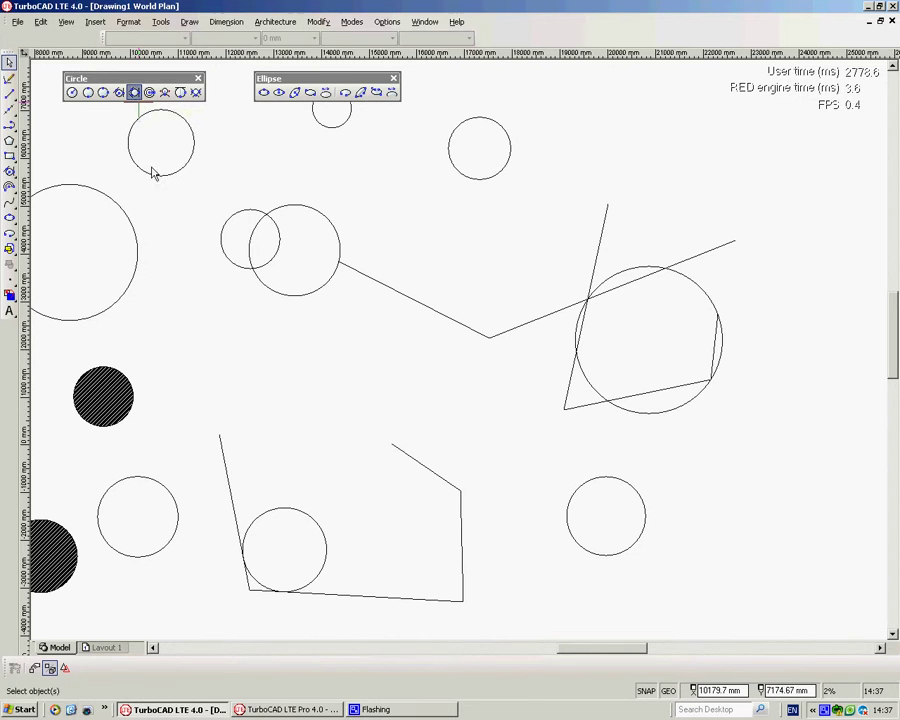
left_click(427, 469)
left_click(461, 544)
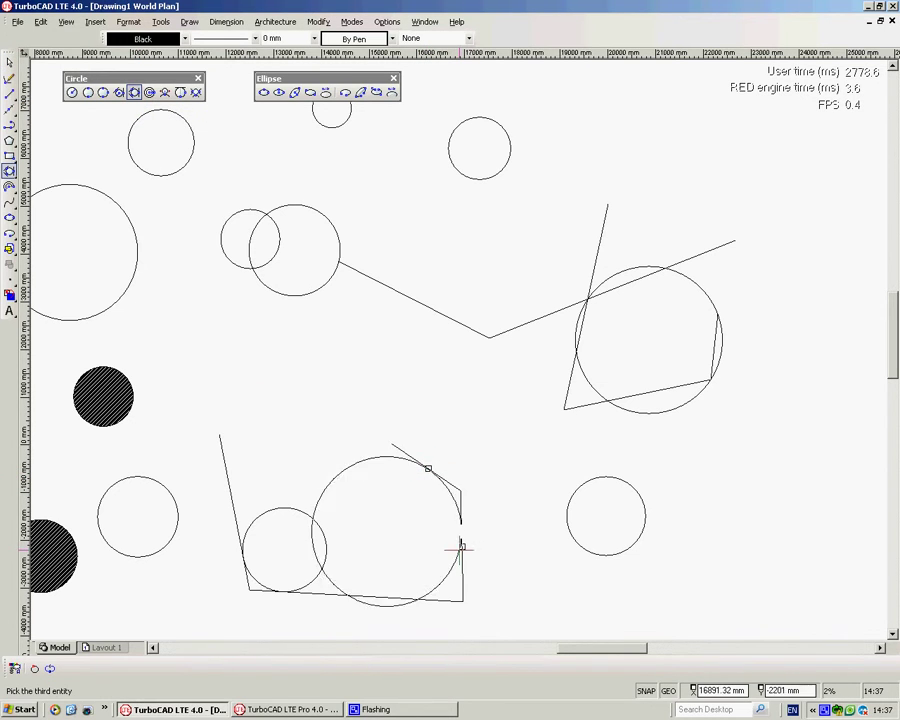
left_click(407, 597)
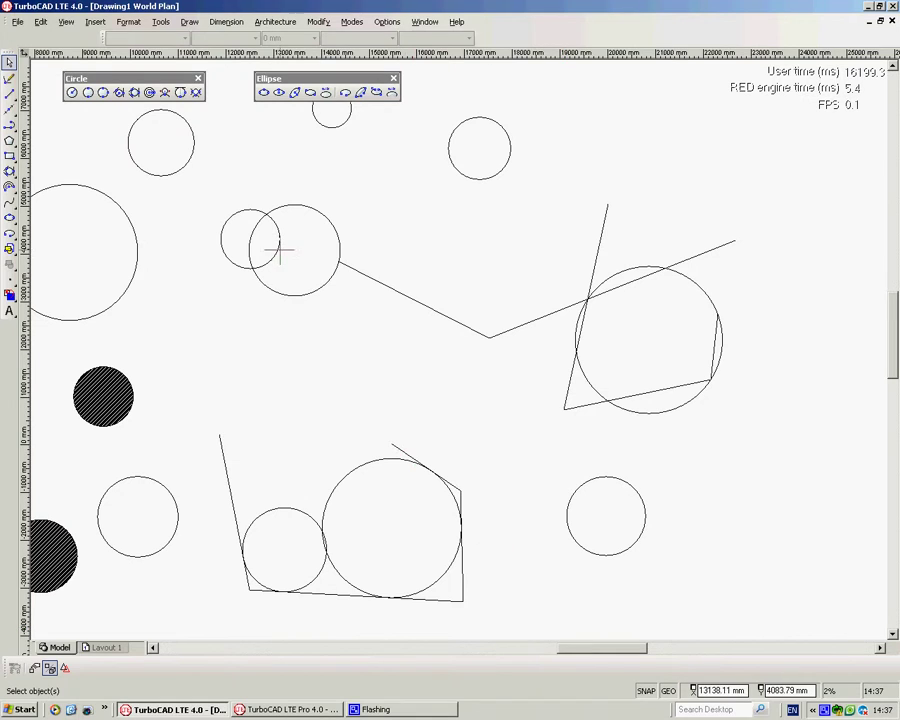
Step: Draw a set of four concentric rings around one centre, sizing each by clicking
left_click(150, 92)
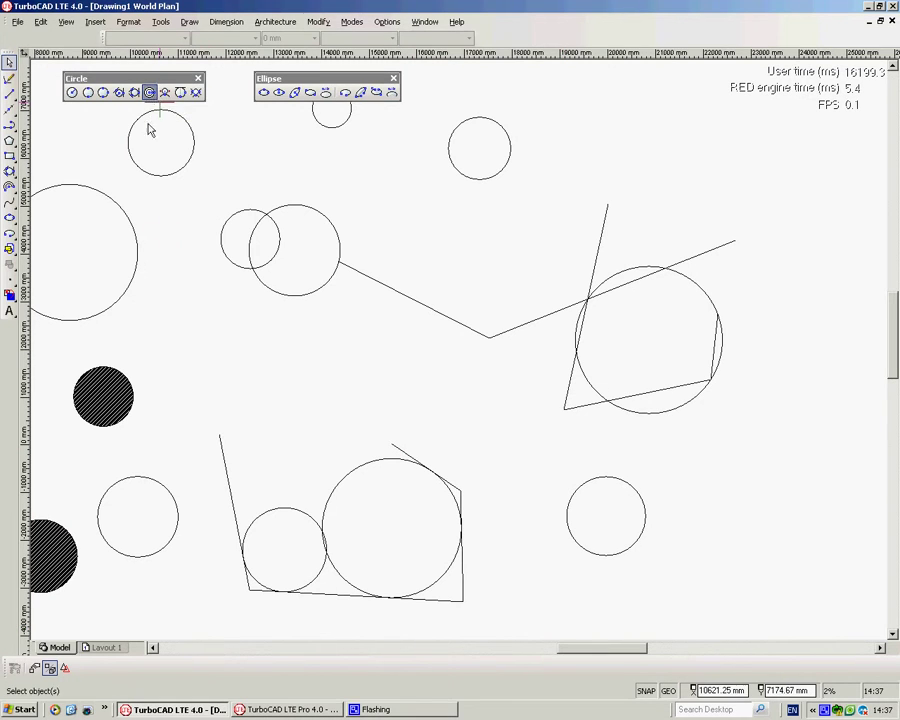
left_click(263, 348)
left_click(269, 357)
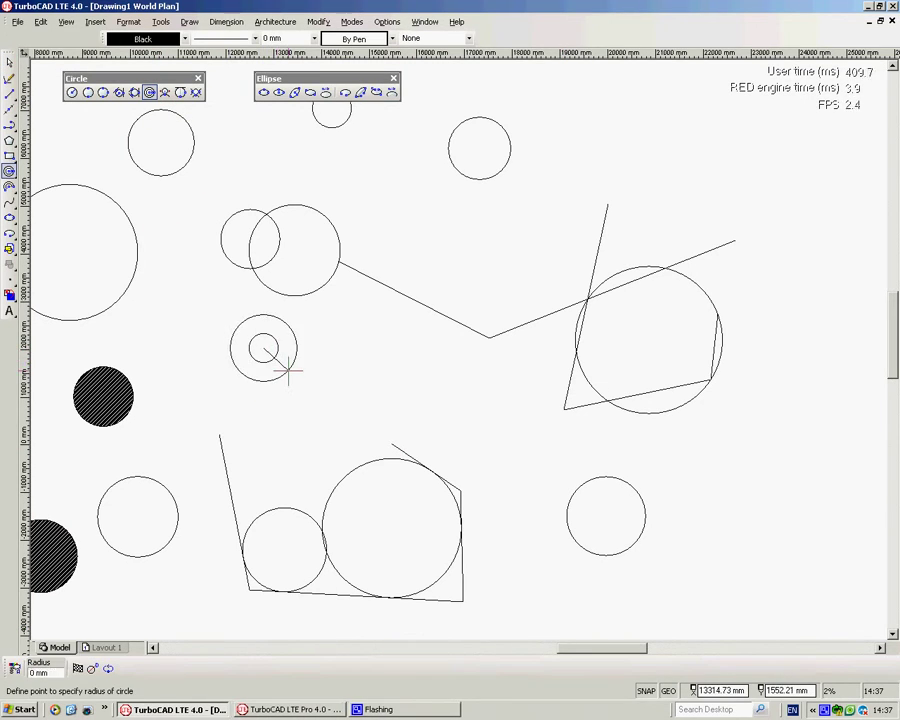
left_click(288, 371)
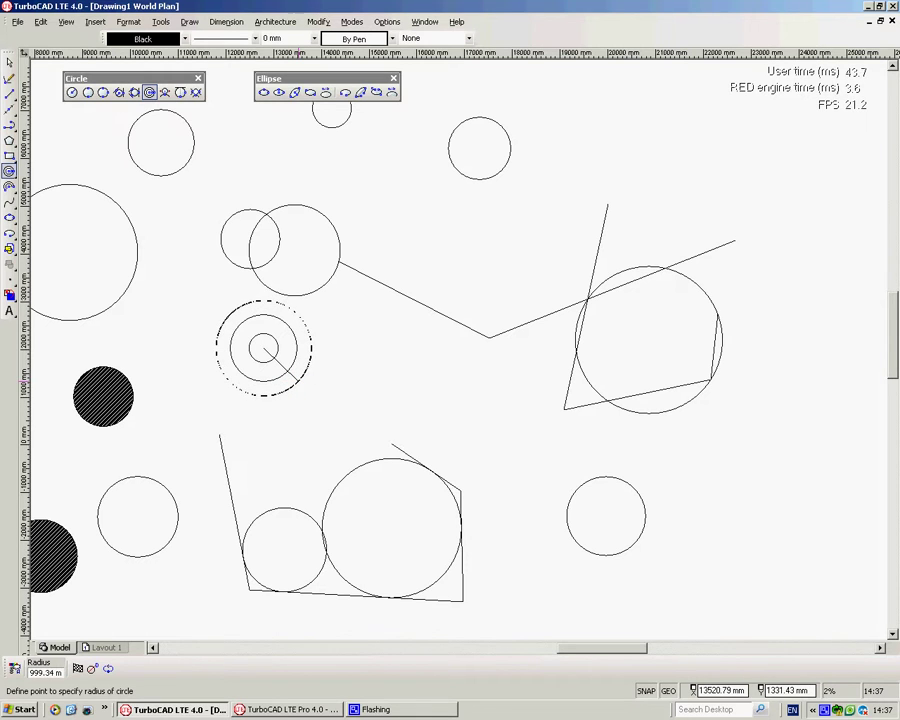
left_click(296, 381)
left_click(297, 414)
right_click(296, 375)
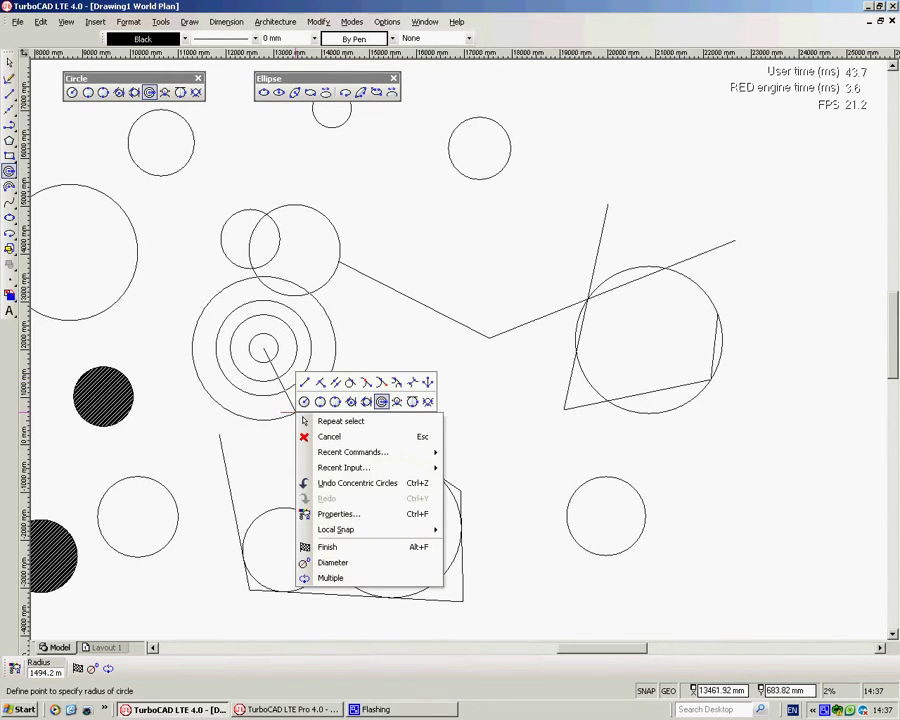
left_click(336, 548)
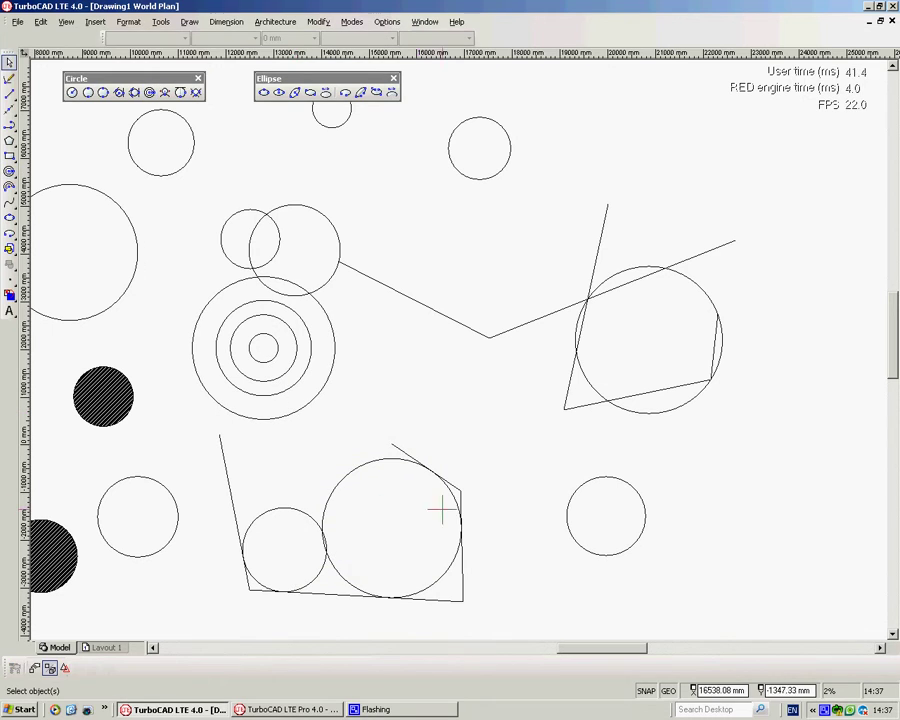
Step: Add a concentric set in empty space with typed radii 400, 500 and 67
mouse_move(592, 424)
middle_mouse_down()
mouse_move(407, 405)
mouse_move(50, 392)
middle_mouse_up()
left_click(150, 93)
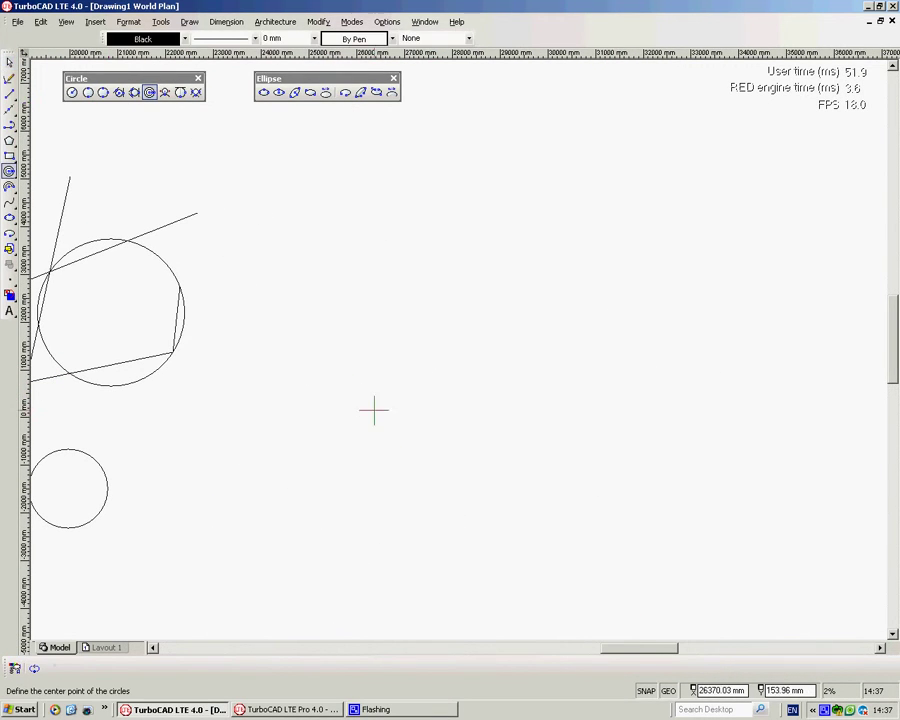
left_click(386, 355)
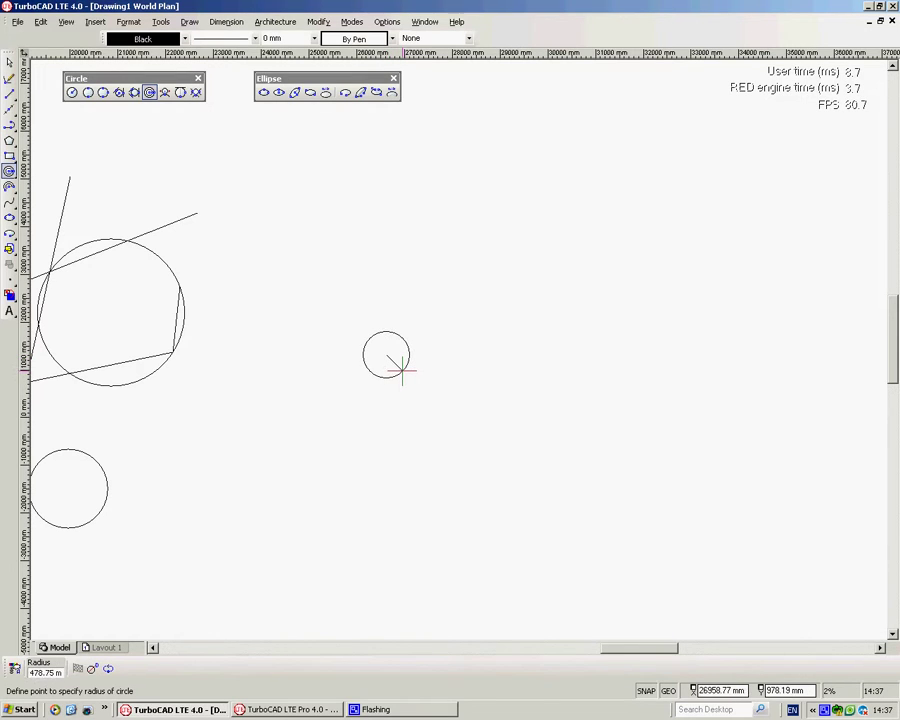
key("Tab")
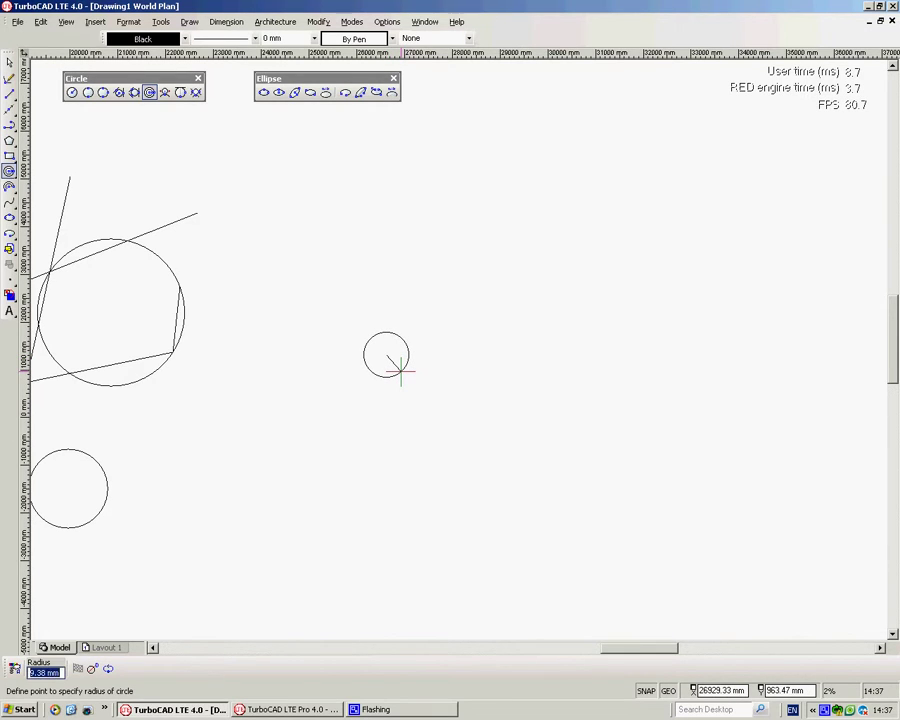
type("400")
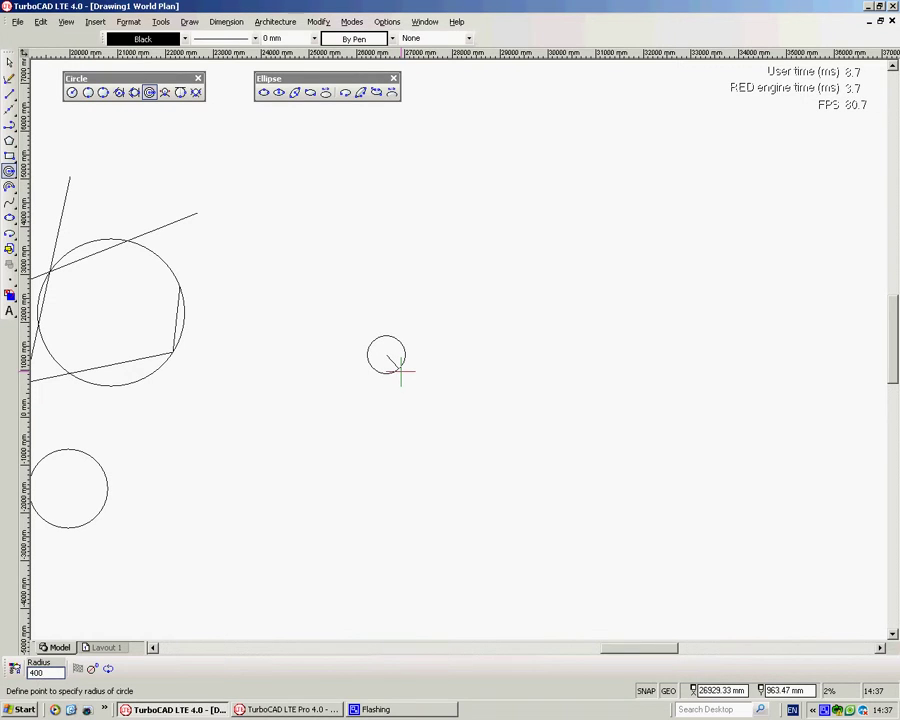
key("Return")
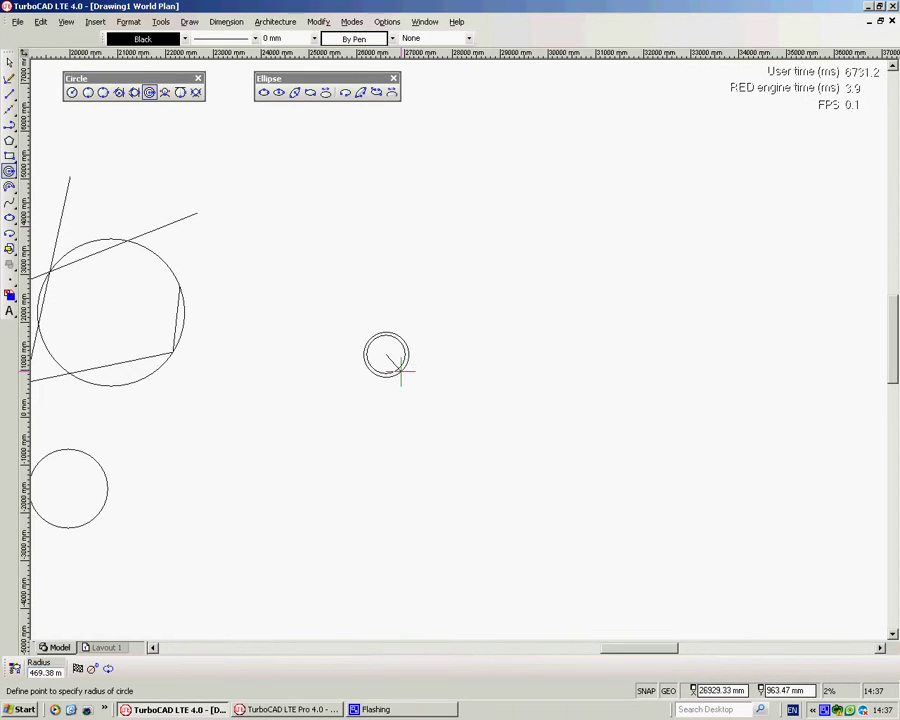
key("Tab")
type("500")
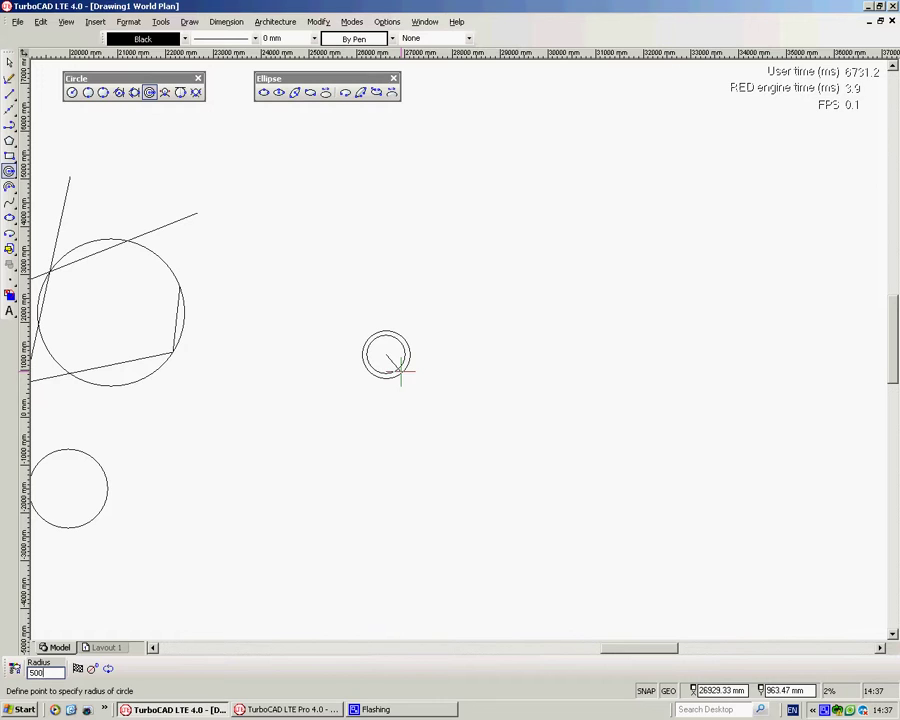
key("Return")
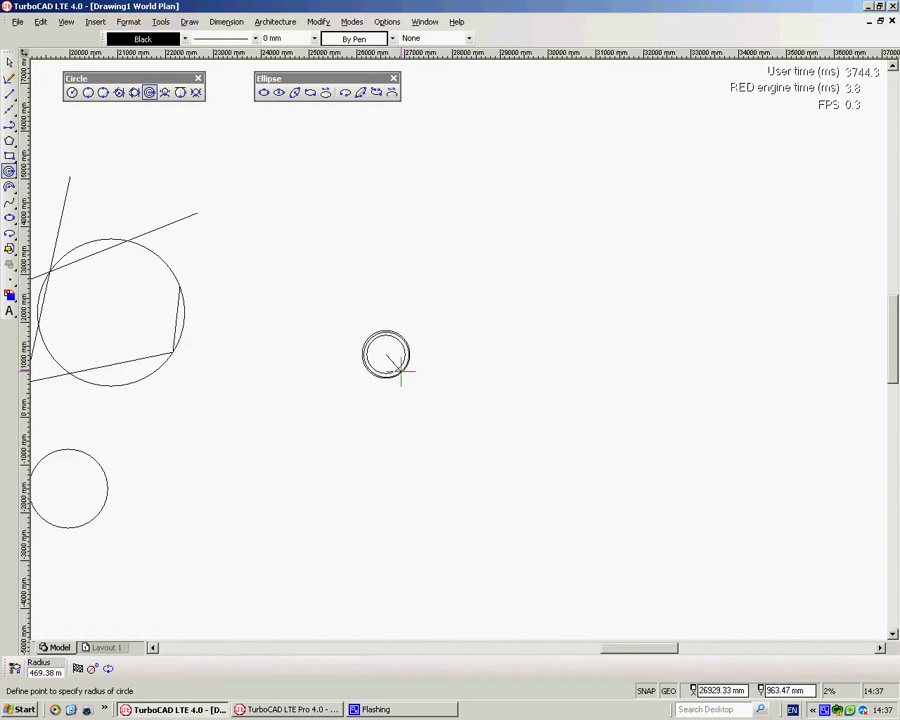
key("Tab")
type("6")
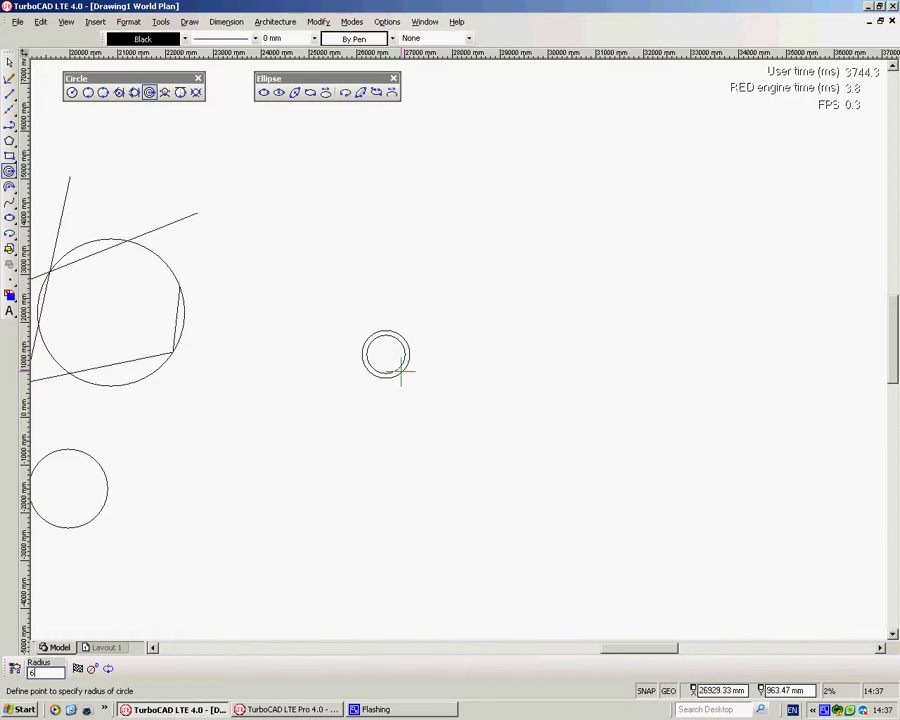
type("7")
key("Return")
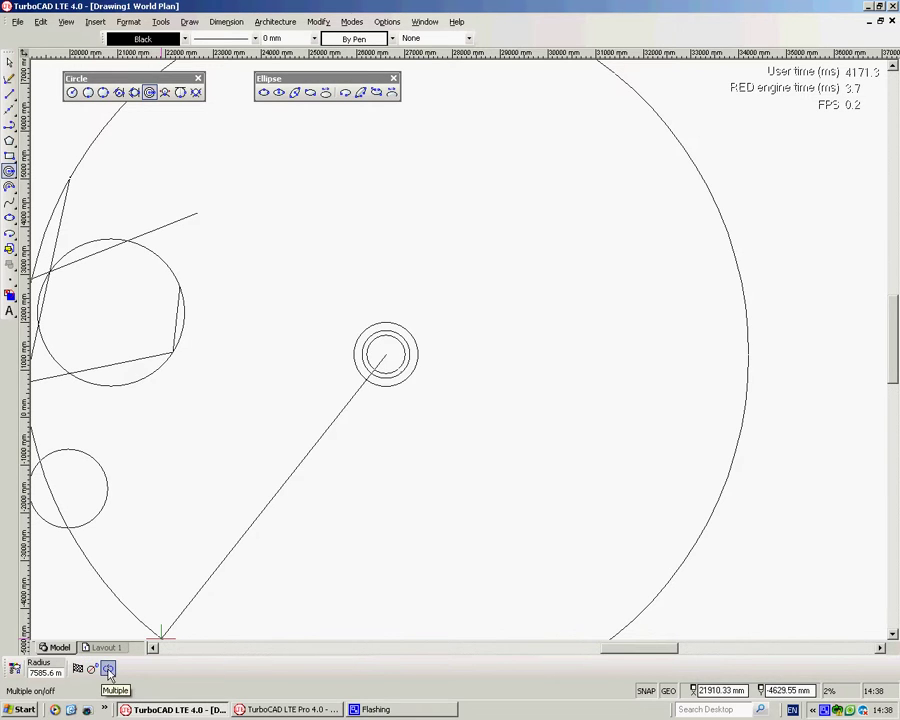
right_click(312, 397)
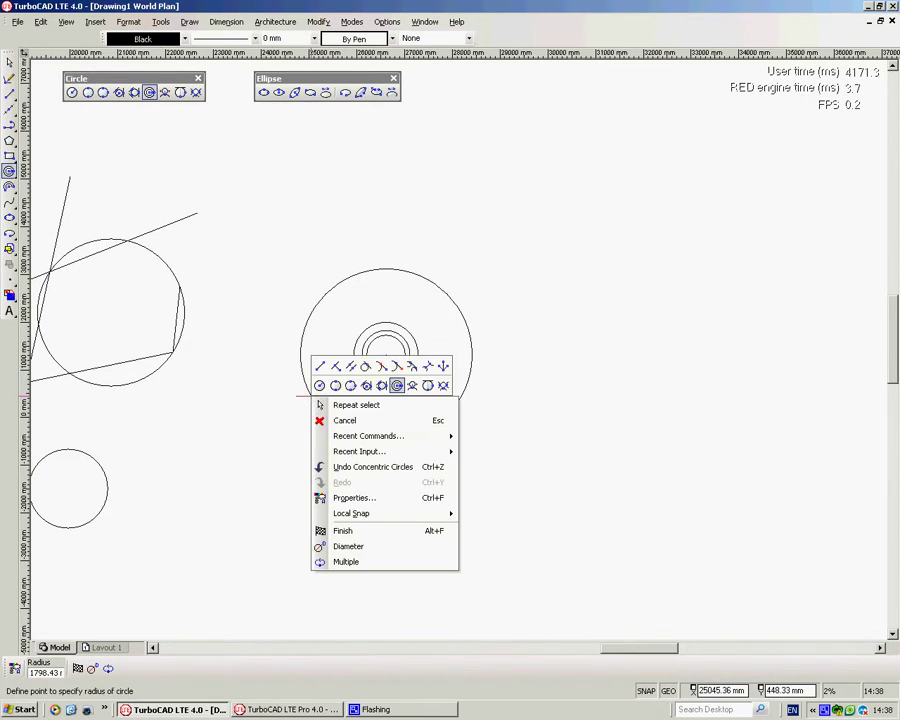
left_click(350, 533)
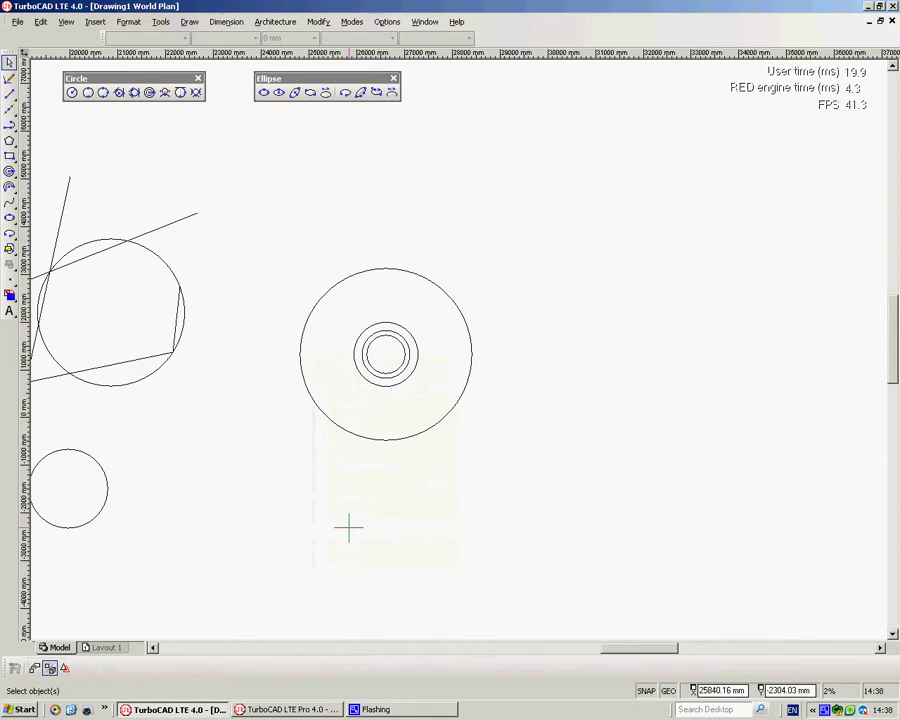
Step: Draw a small circle tangent to the large outer ring at its upper left
left_click(165, 93)
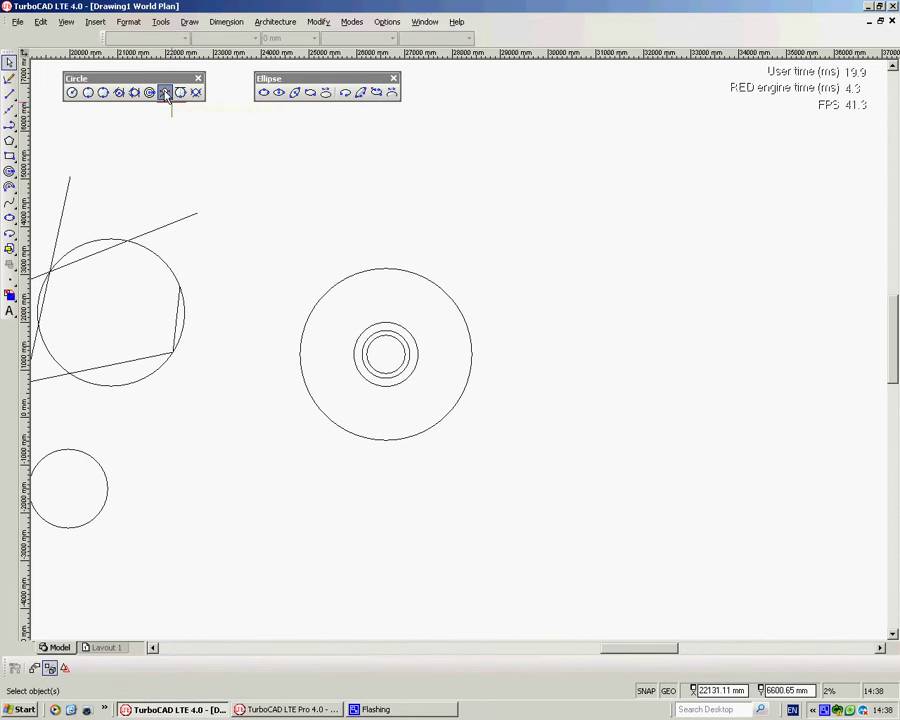
left_click(410, 269)
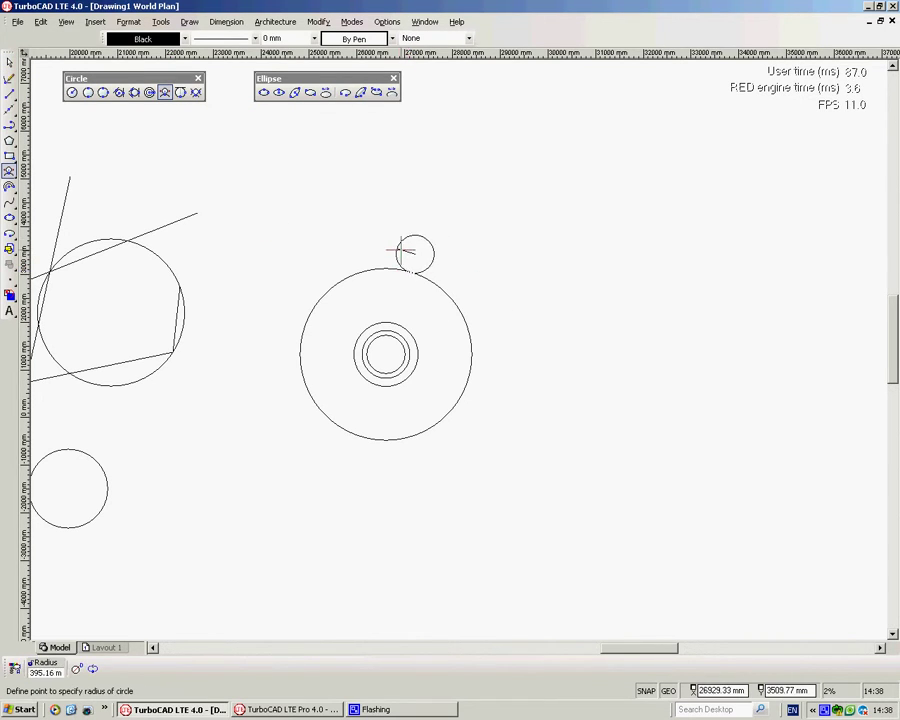
left_click(412, 252)
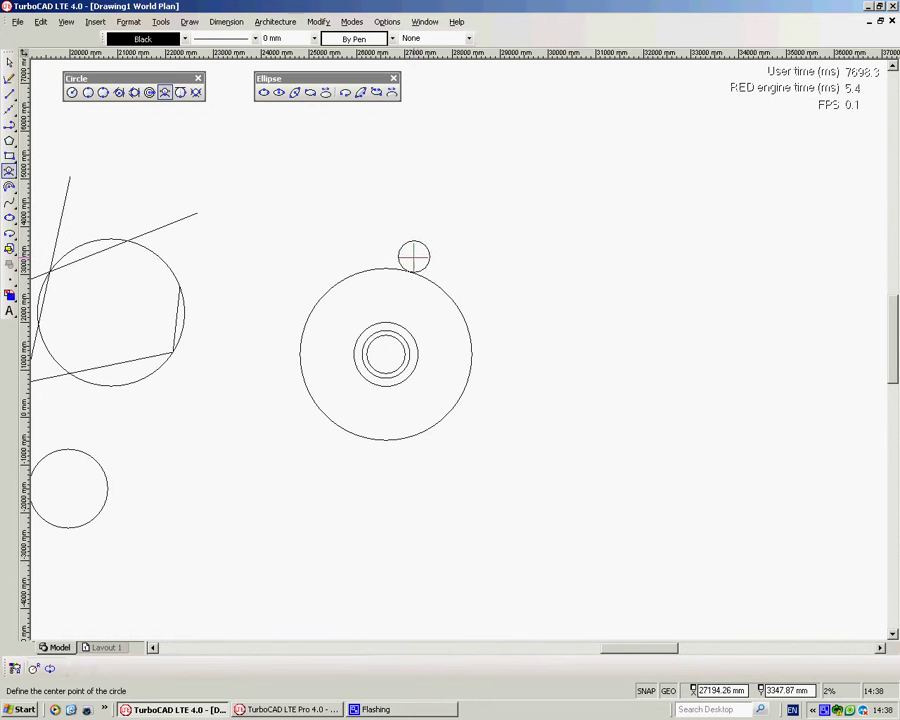
left_click(262, 279)
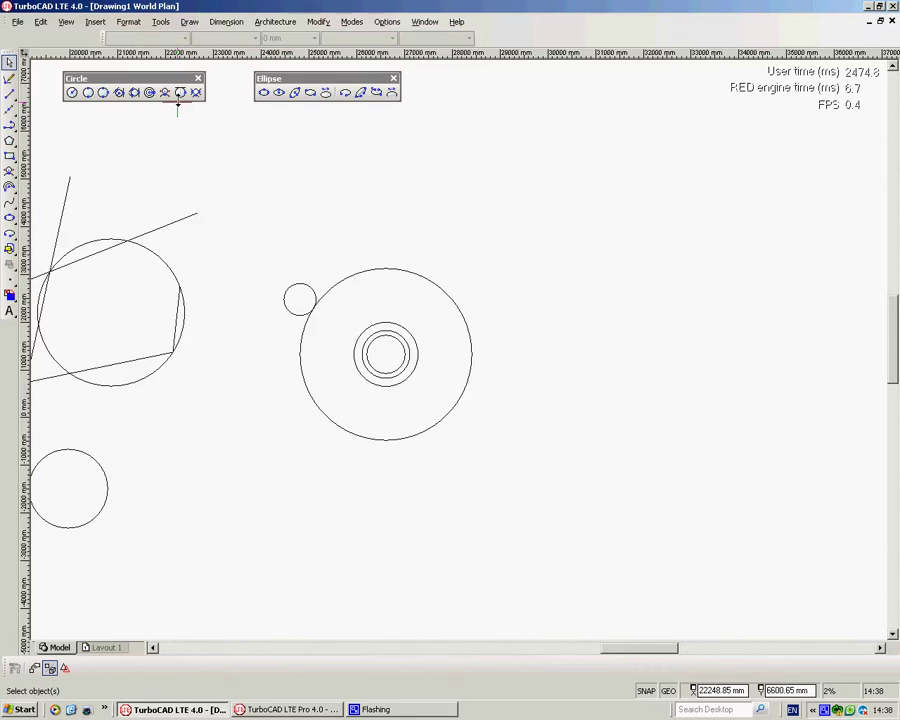
Step: Pan left and add a small circle tangent to the polyline's left arm
middle_click_drag(174, 366, 402, 366)
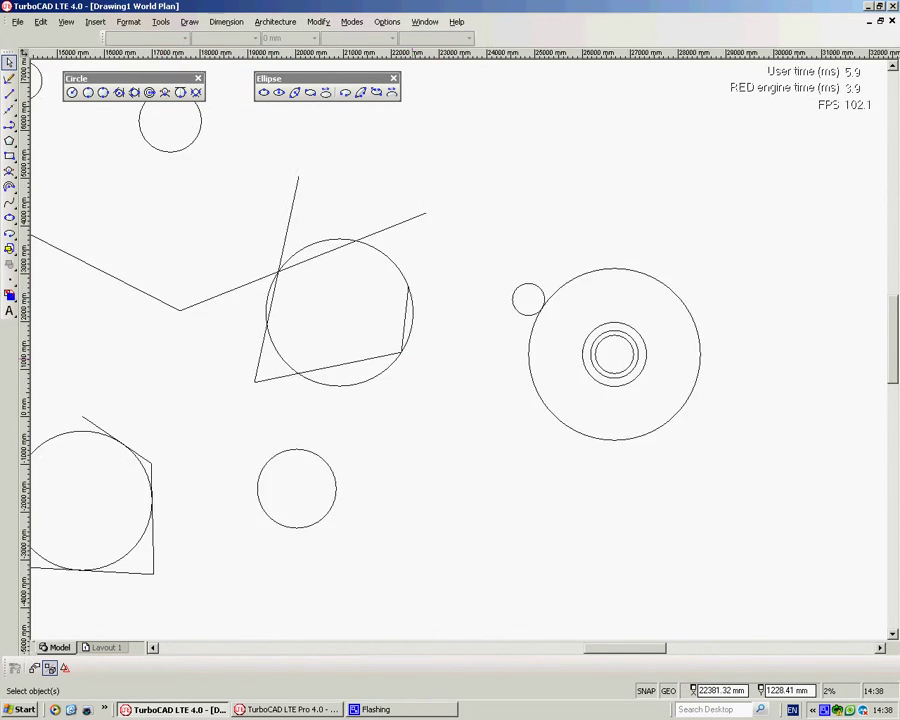
middle_click_drag(341, 253, 426, 252)
left_click(180, 92)
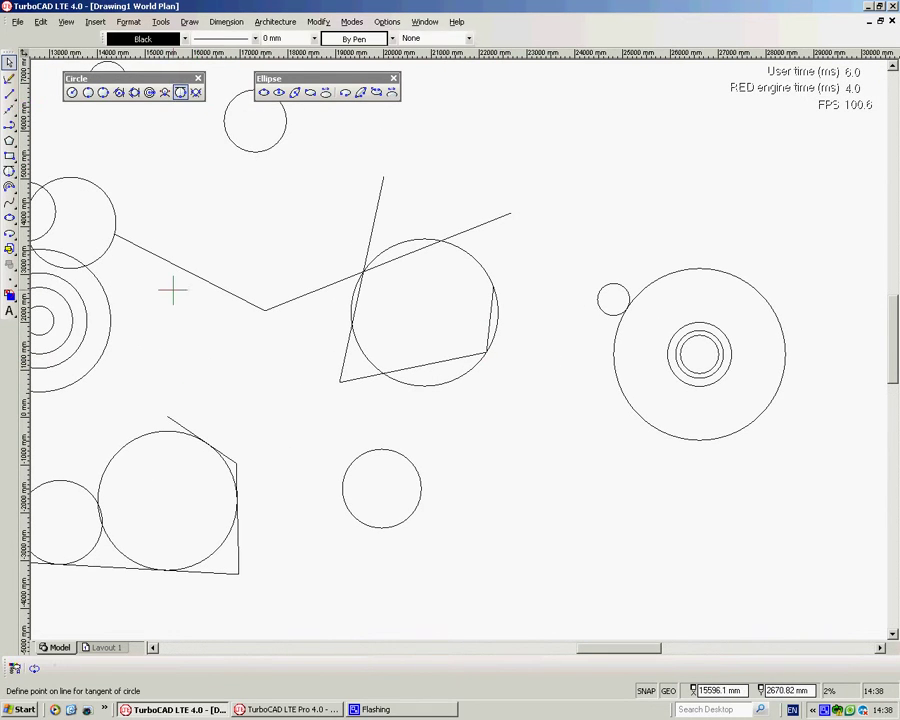
left_click(178, 263)
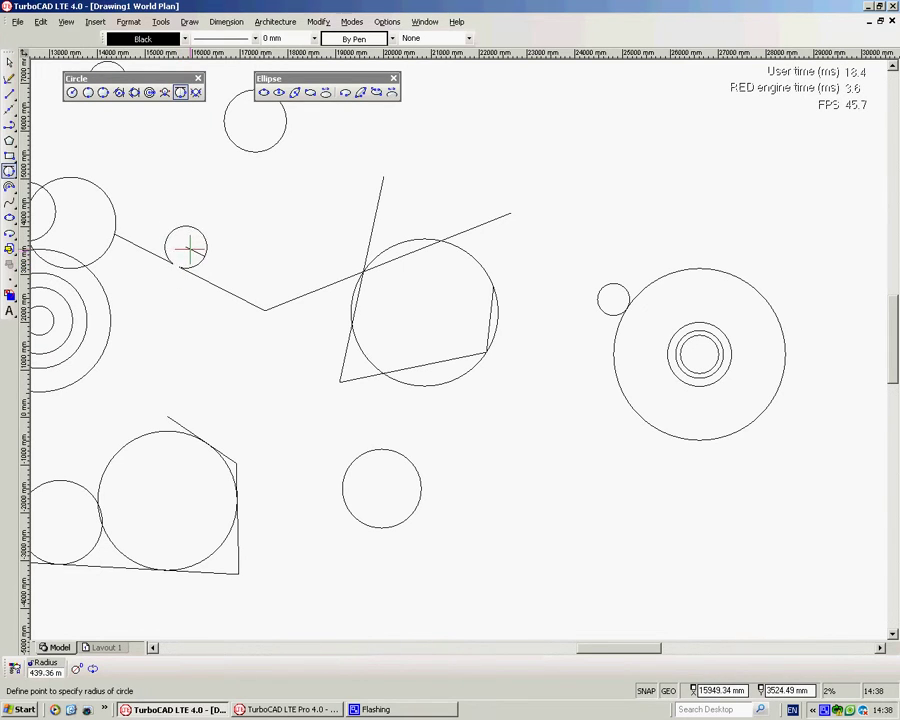
key("Escape")
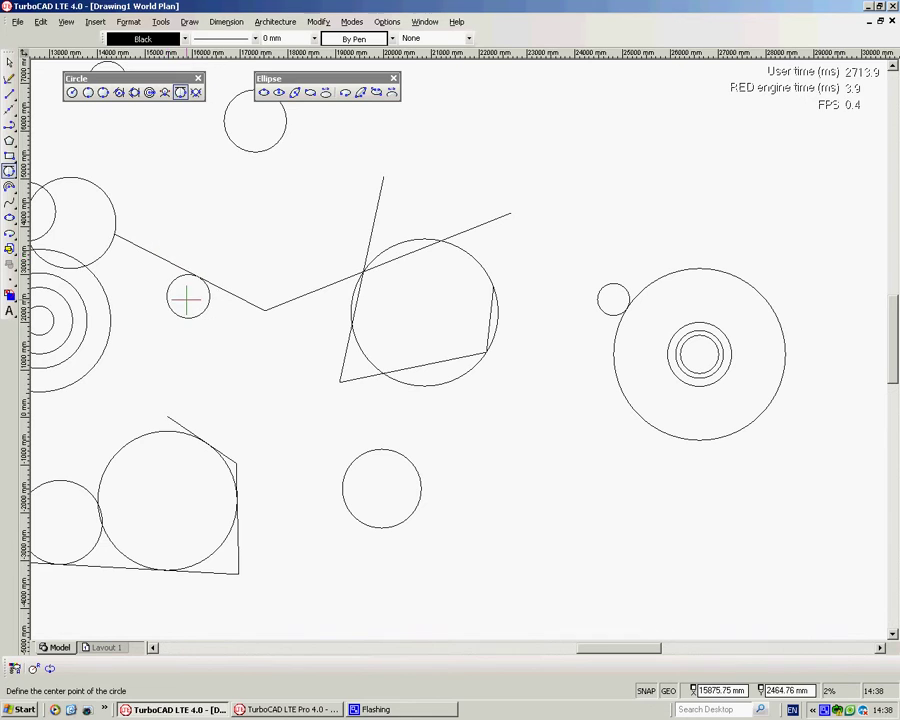
key("Escape")
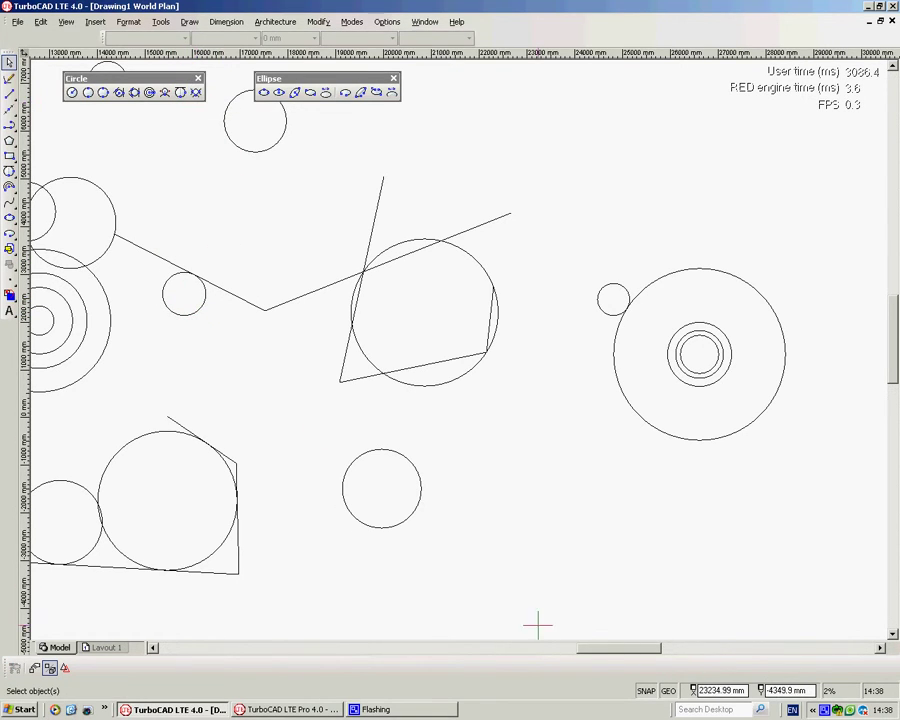
mouse_move(623, 649)
left_mouse_down()
mouse_move(580, 651)
mouse_move(723, 647)
mouse_move(663, 648)
left_mouse_up()
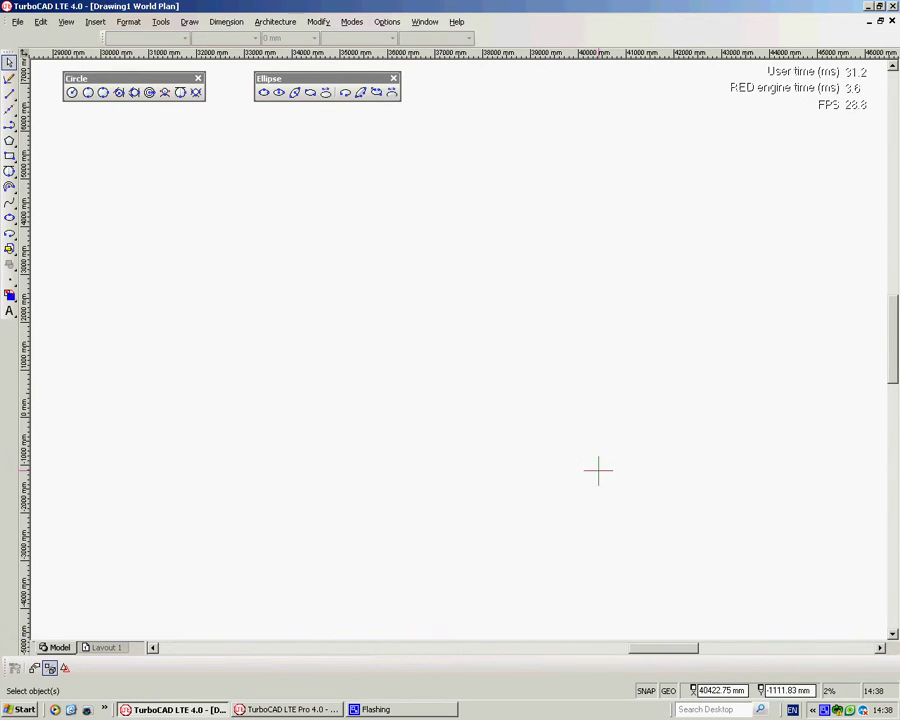
Step: Draw three centre-and-radius circles at the left, upper right and bottom of the empty area
left_click(71, 92)
left_click(256, 263)
left_click(290, 287)
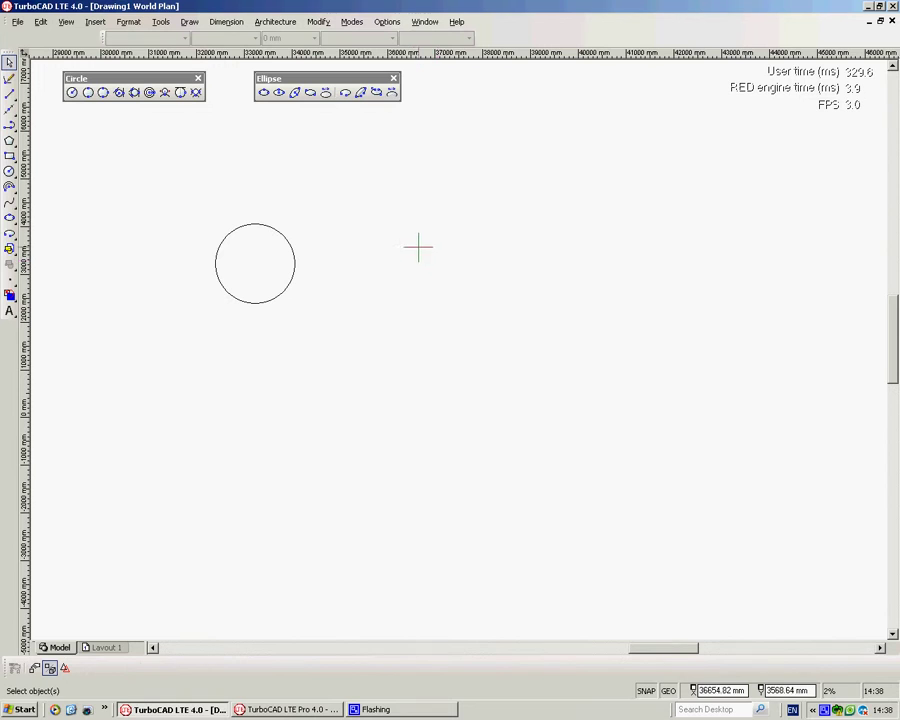
right_click(399, 251)
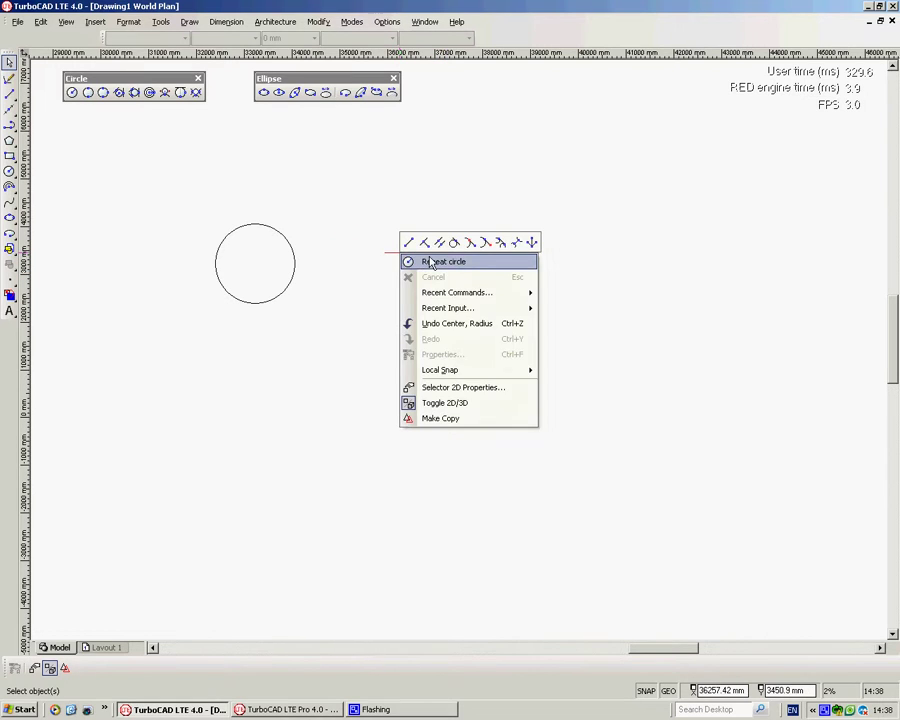
left_click(431, 262)
left_click(421, 241)
left_click(452, 262)
right_click(374, 391)
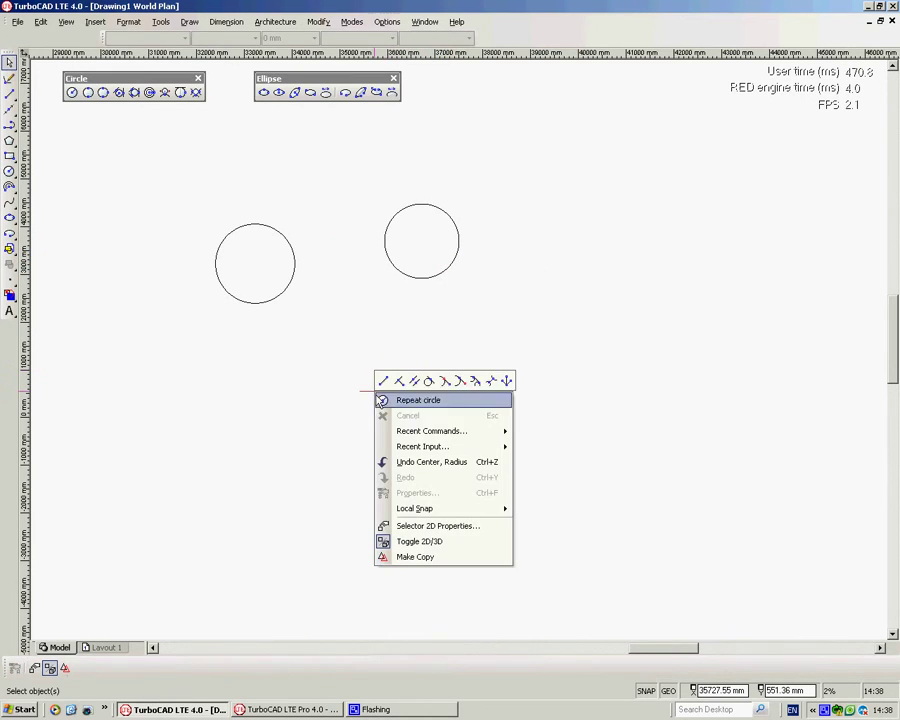
left_click(418, 401)
left_click(344, 367)
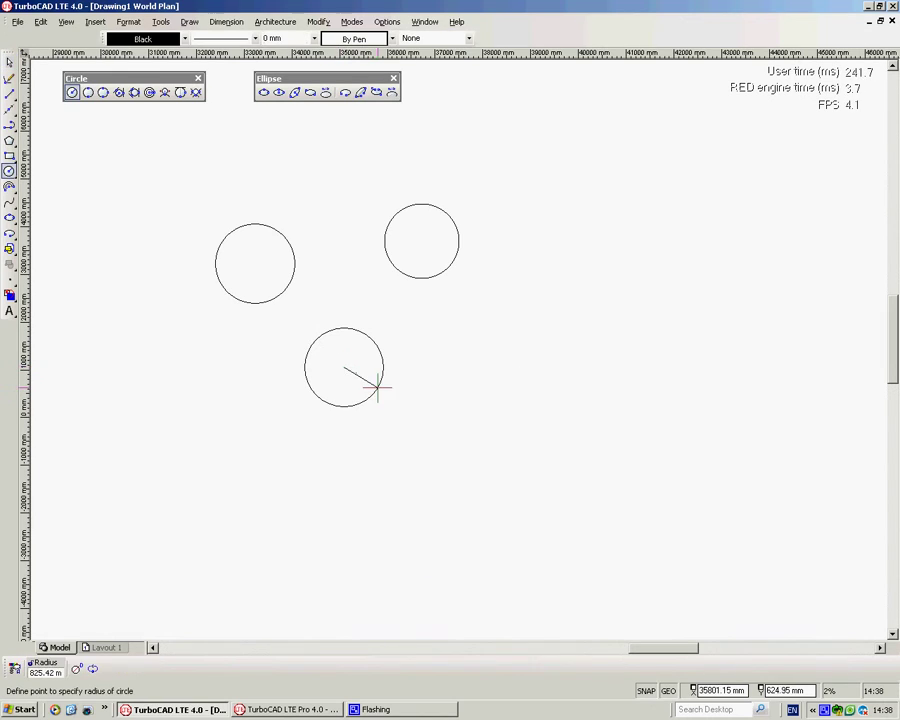
left_click(378, 387)
left_click(196, 92)
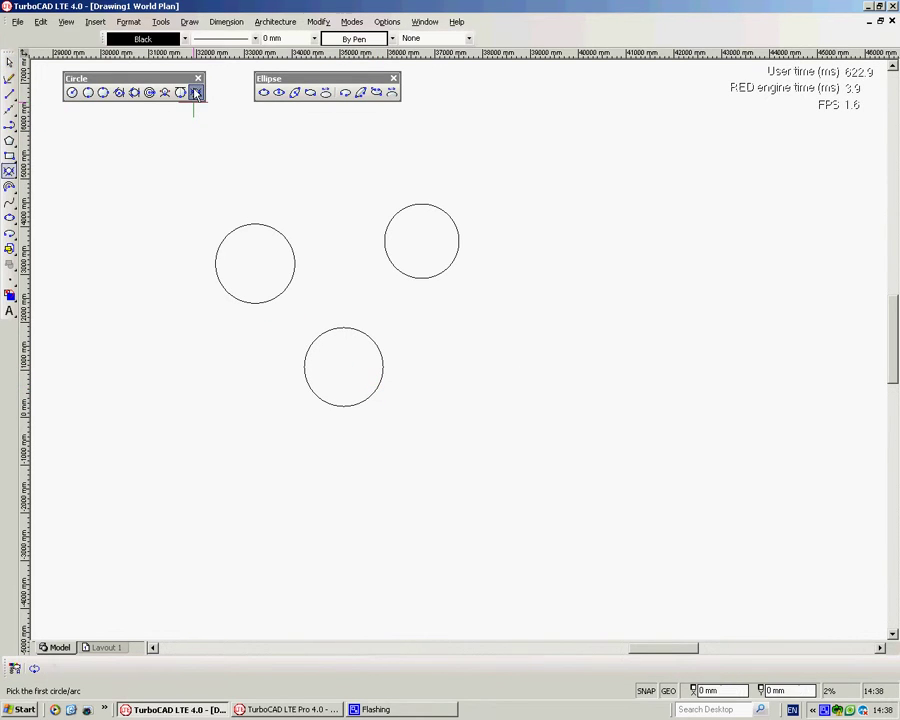
Step: Abandon the first tangent attempt and redraw the bottom circle as a replacement
left_click(287, 287)
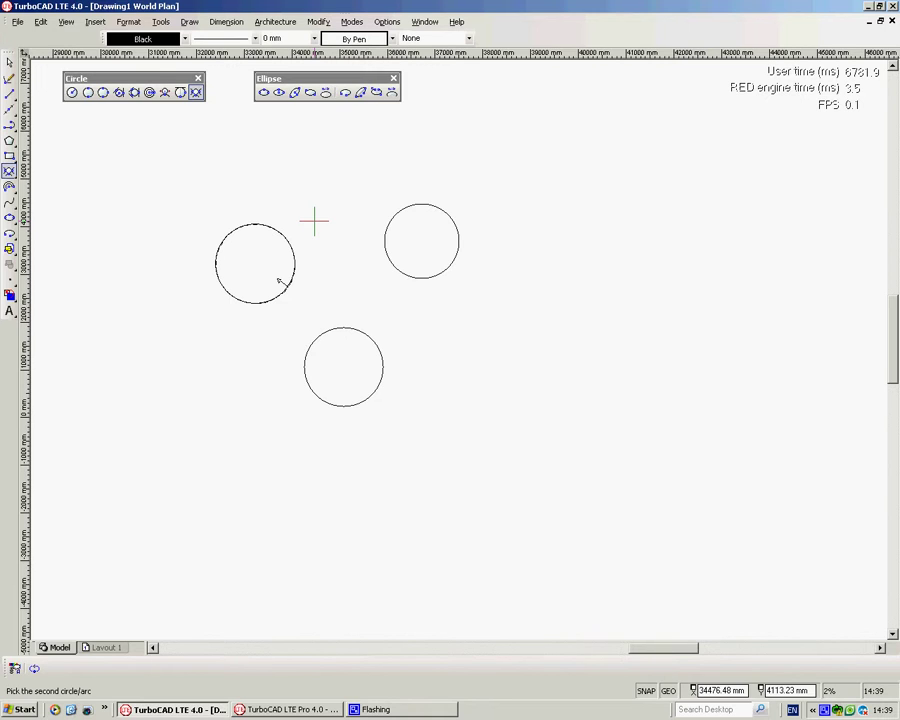
right_click(351, 377)
left_click(402, 384)
right_click(403, 383)
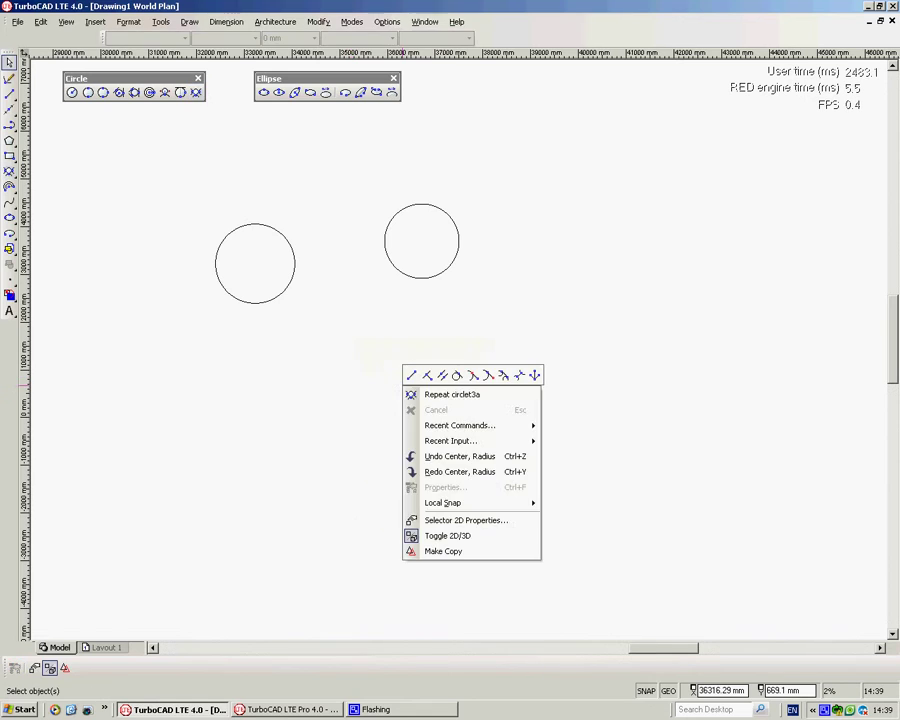
left_click(415, 396)
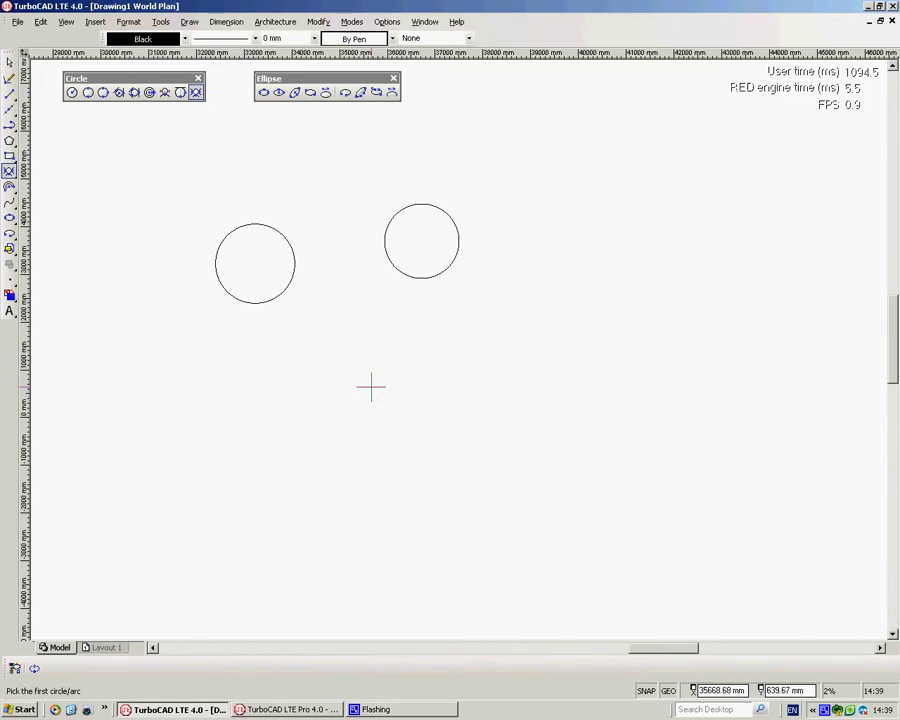
right_click(351, 377)
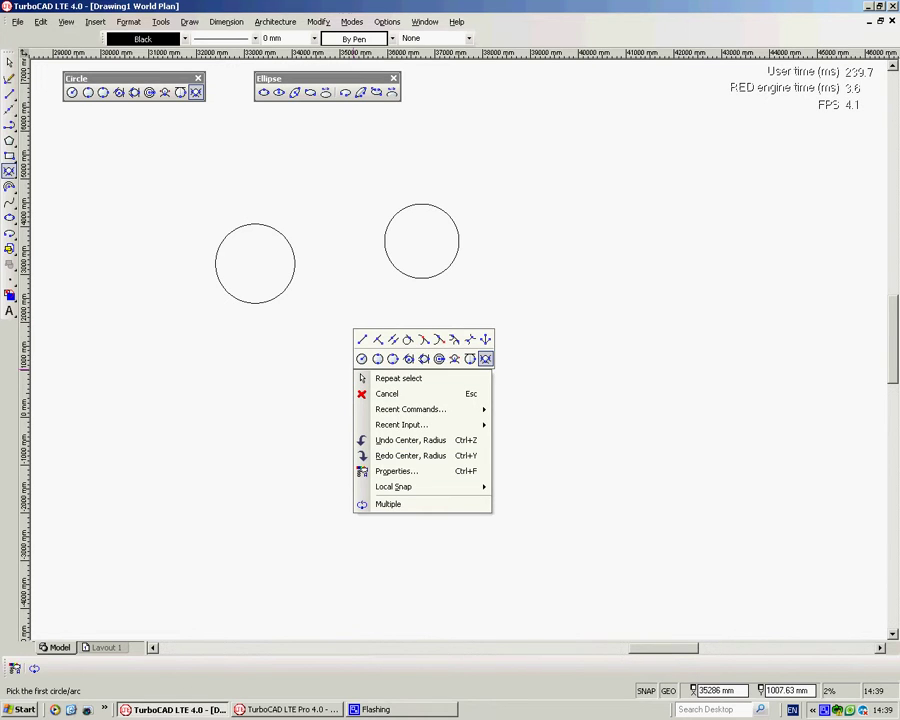
left_click(72, 94)
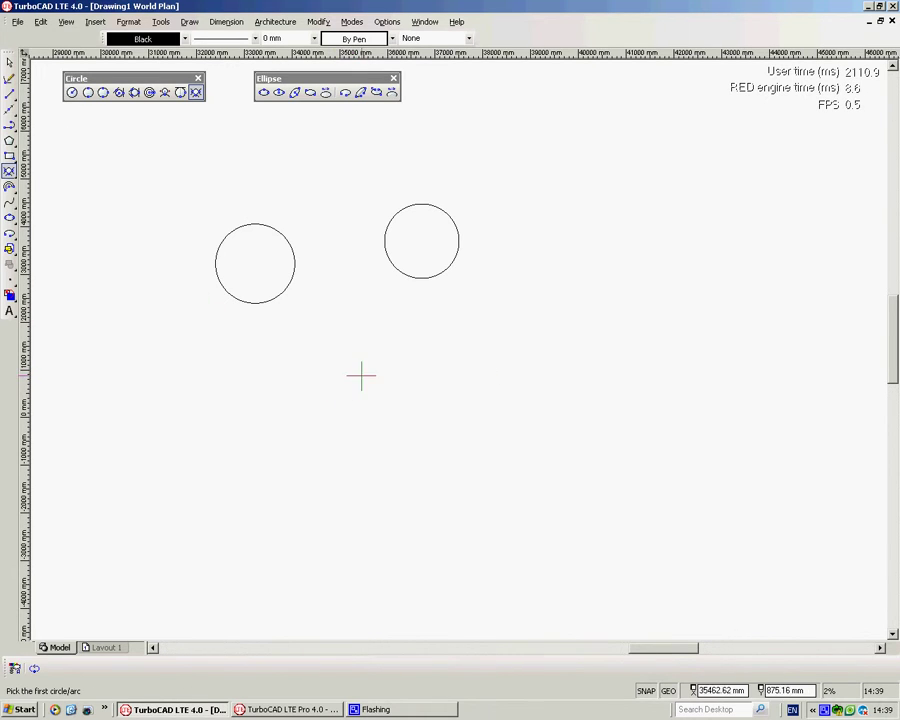
left_click(72, 92)
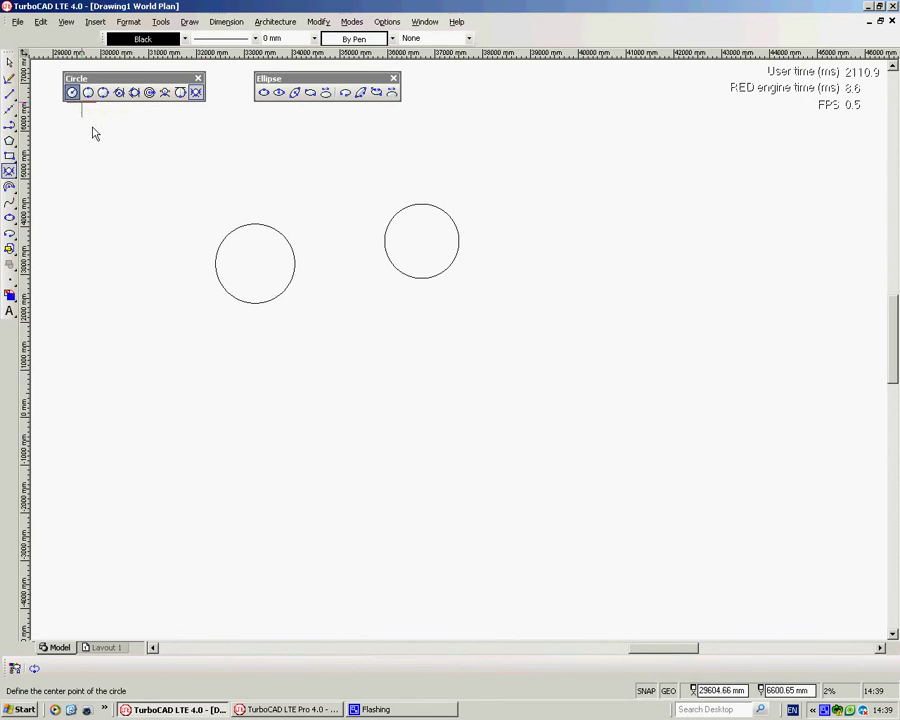
left_click(360, 365)
left_click(383, 387)
key("Escape")
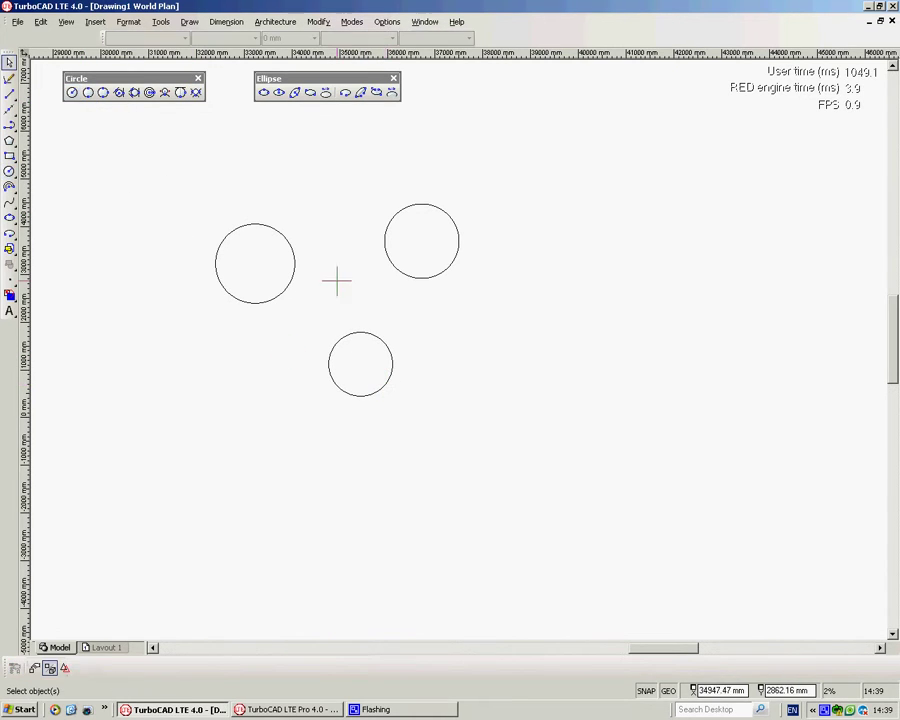
Step: Retry the three-circle tangent command twice, cancel it and clear the selection
left_click(196, 93)
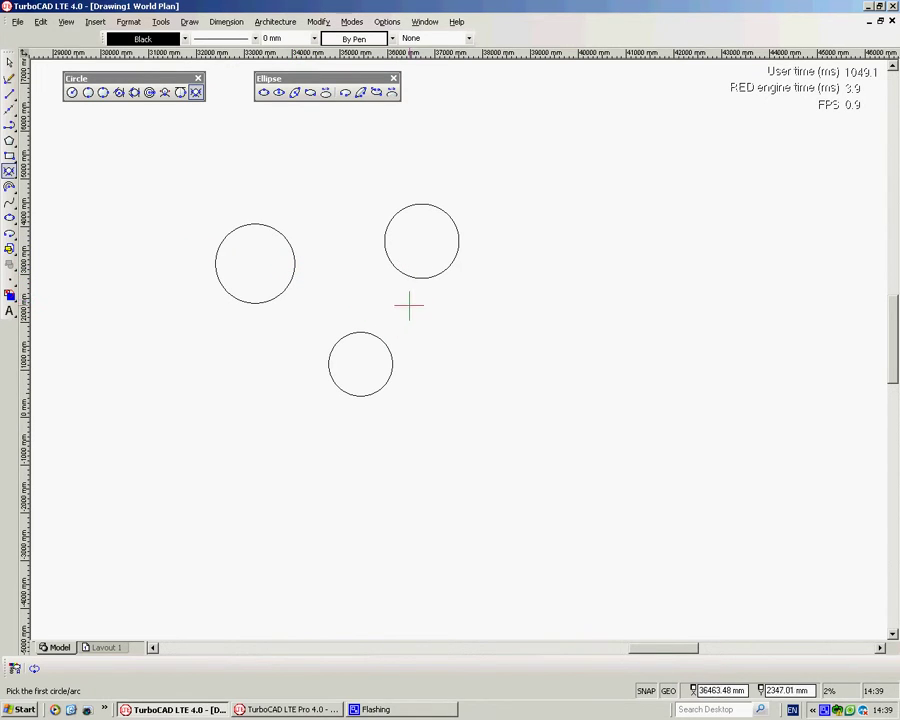
left_click(292, 272)
right_click(316, 272)
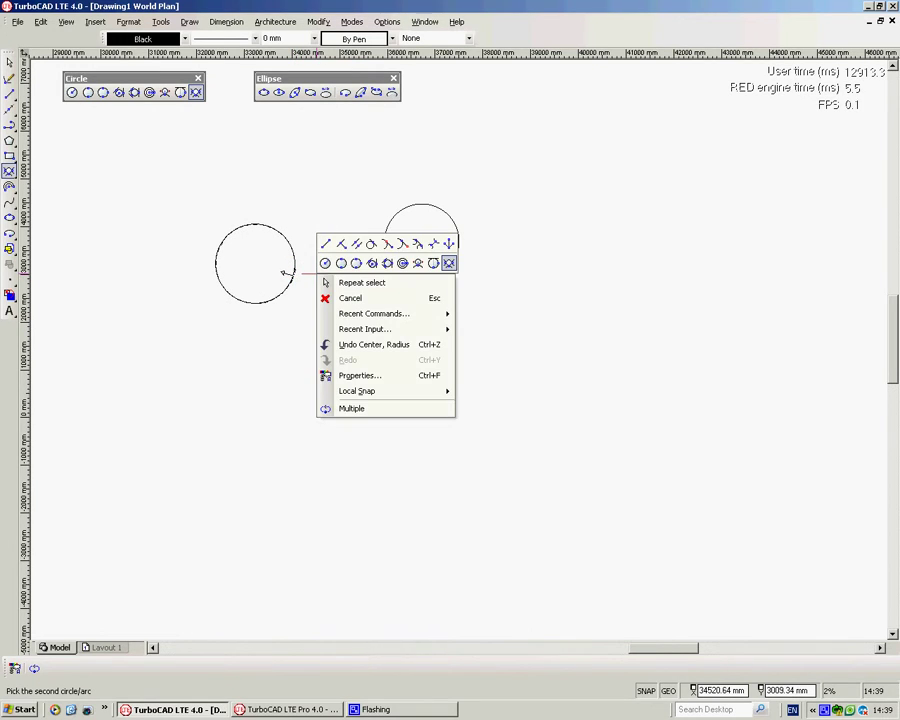
left_click(361, 284)
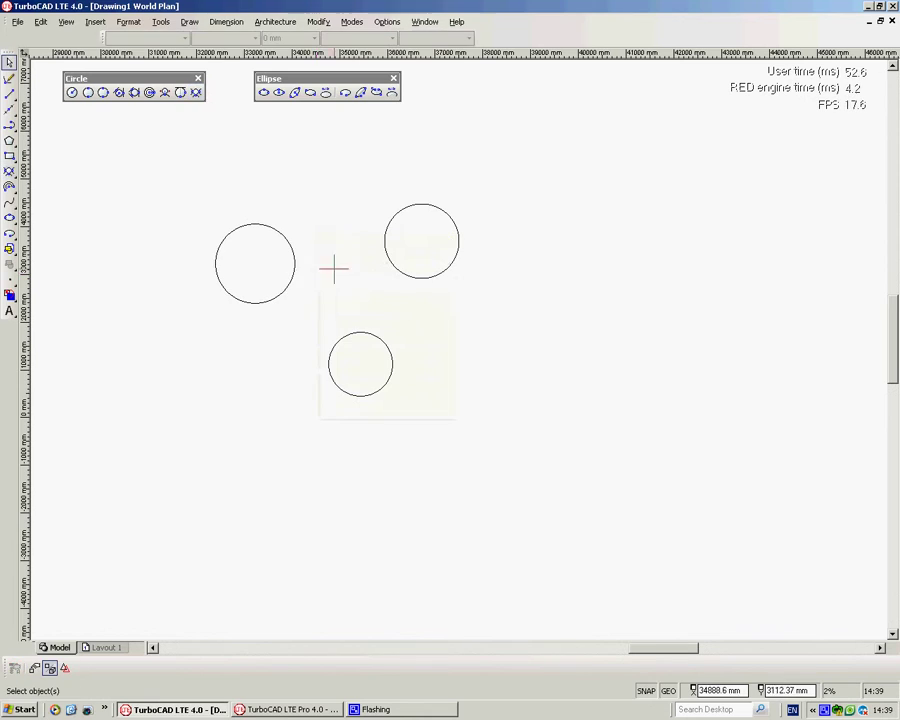
left_click(196, 92)
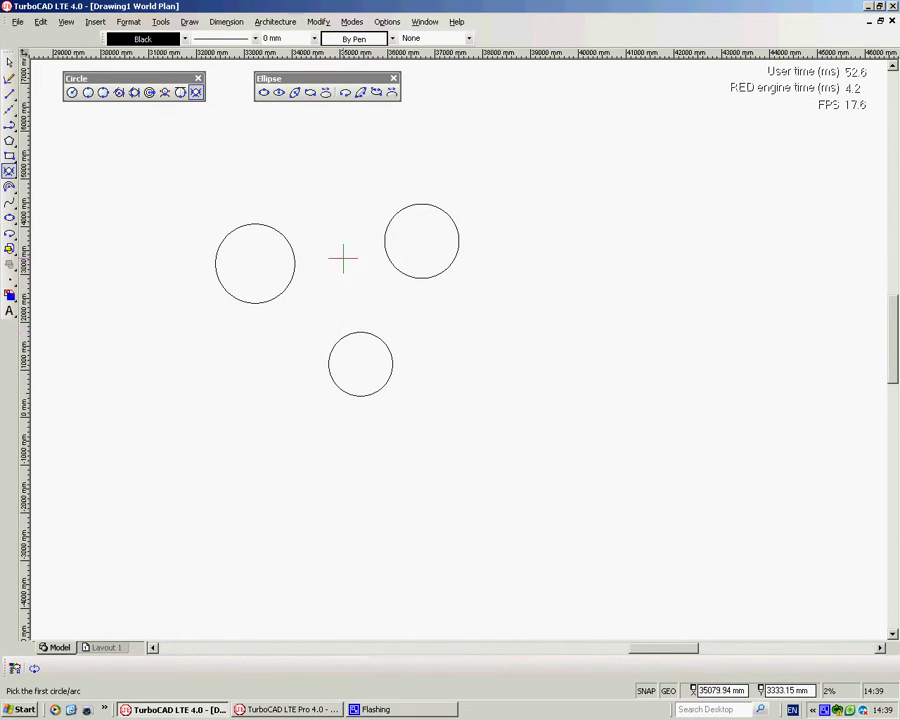
left_click(358, 332)
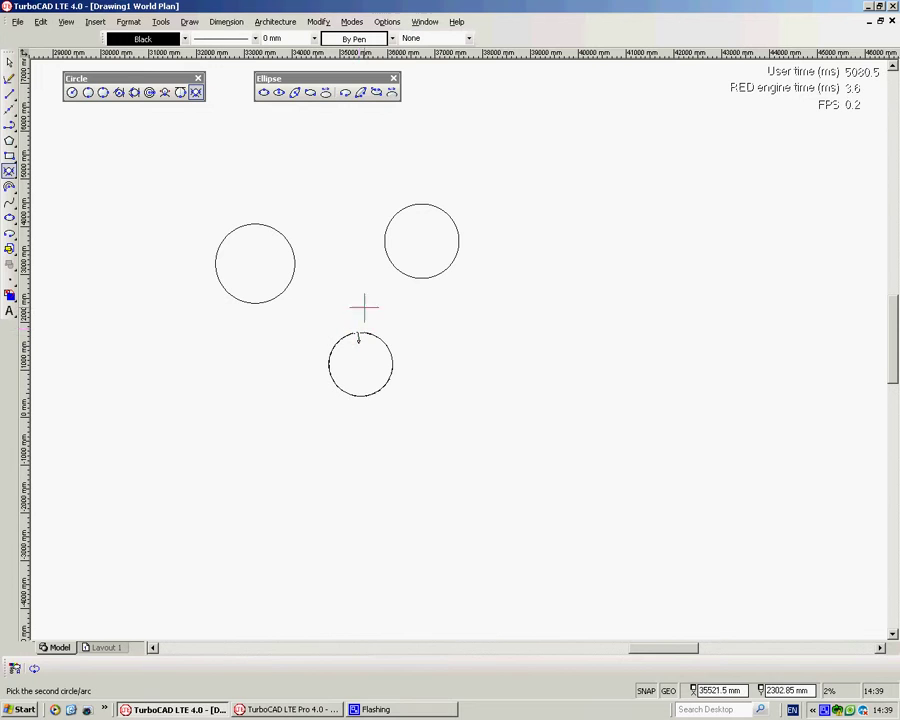
right_click(345, 262)
left_click(372, 285)
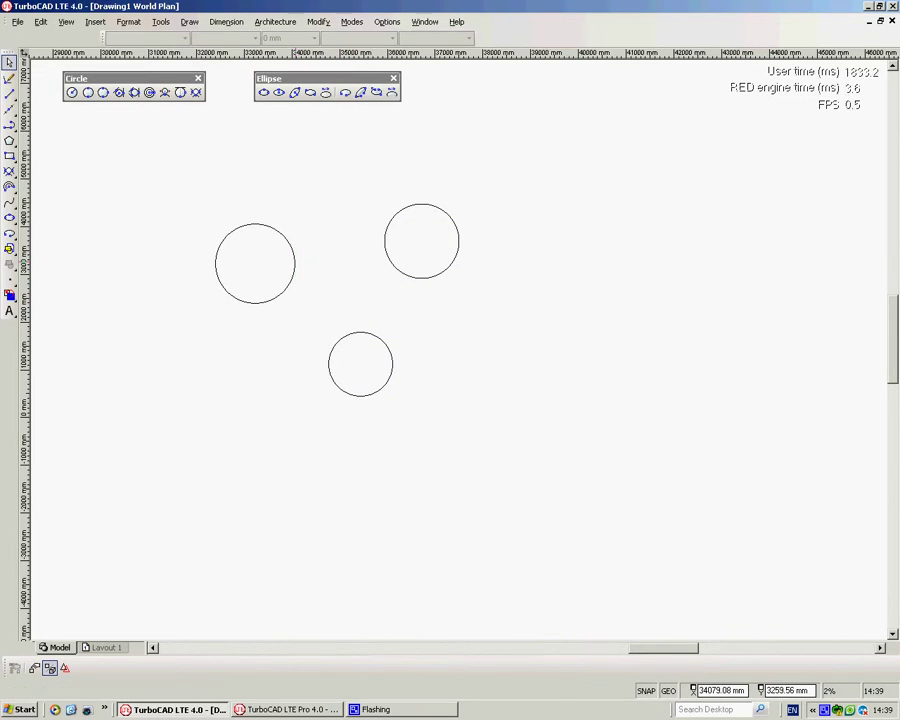
left_click(295, 262)
left_click(313, 182)
Step: Repeat Circle Tangent to 3 Arcs on the left, upper-right and bottom circles
right_click(313, 181)
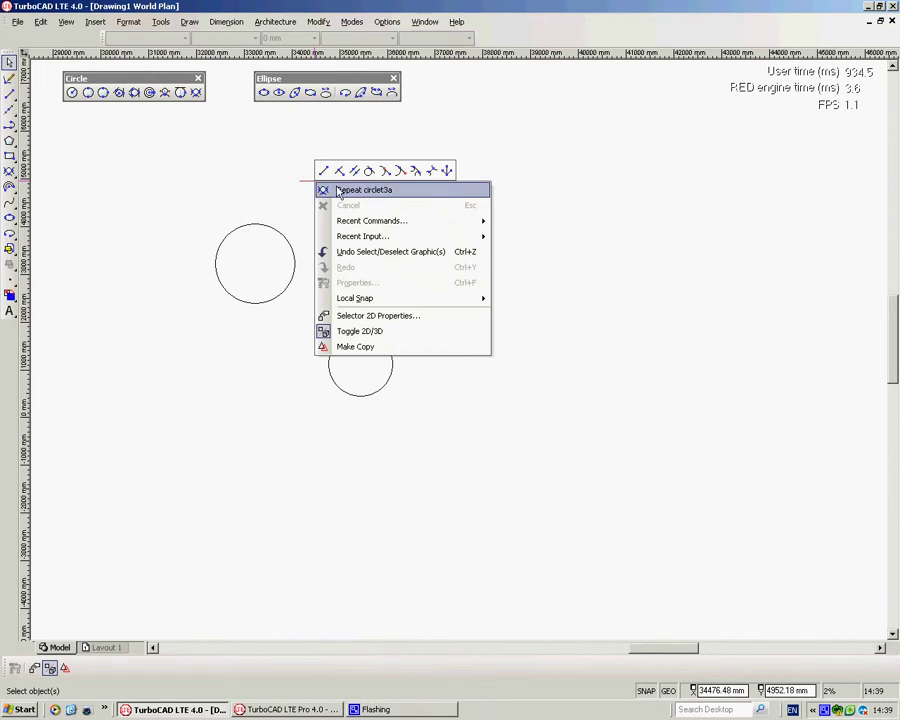
left_click(350, 191)
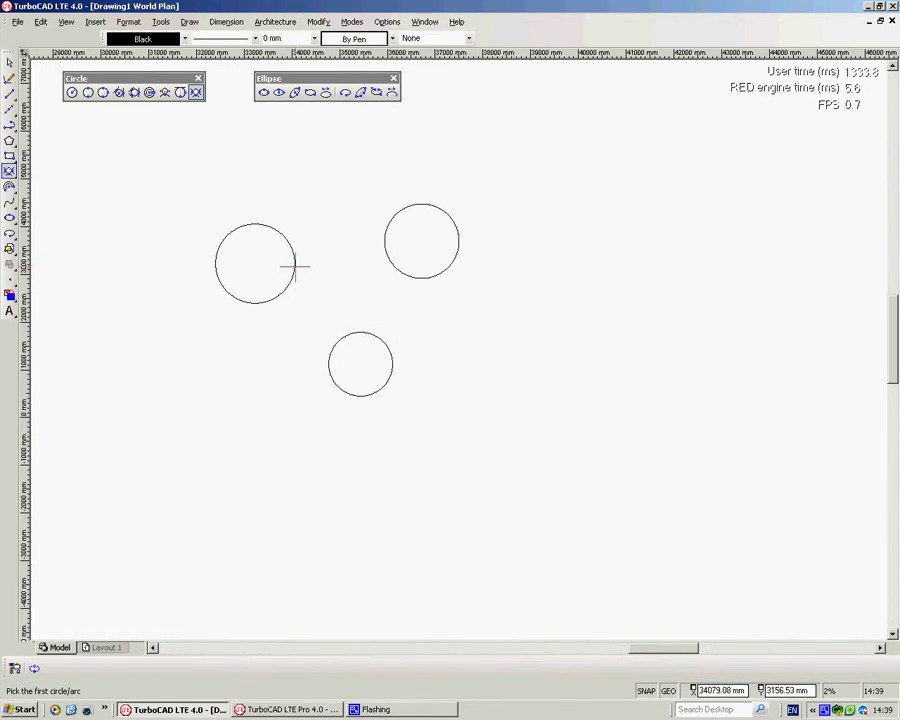
left_click(295, 266)
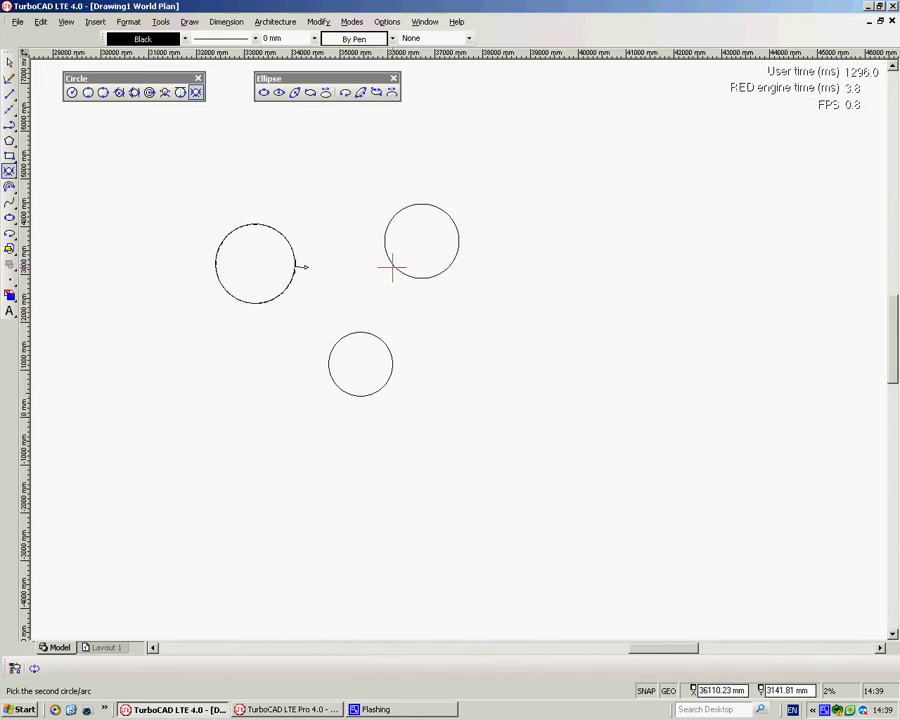
left_click(388, 266)
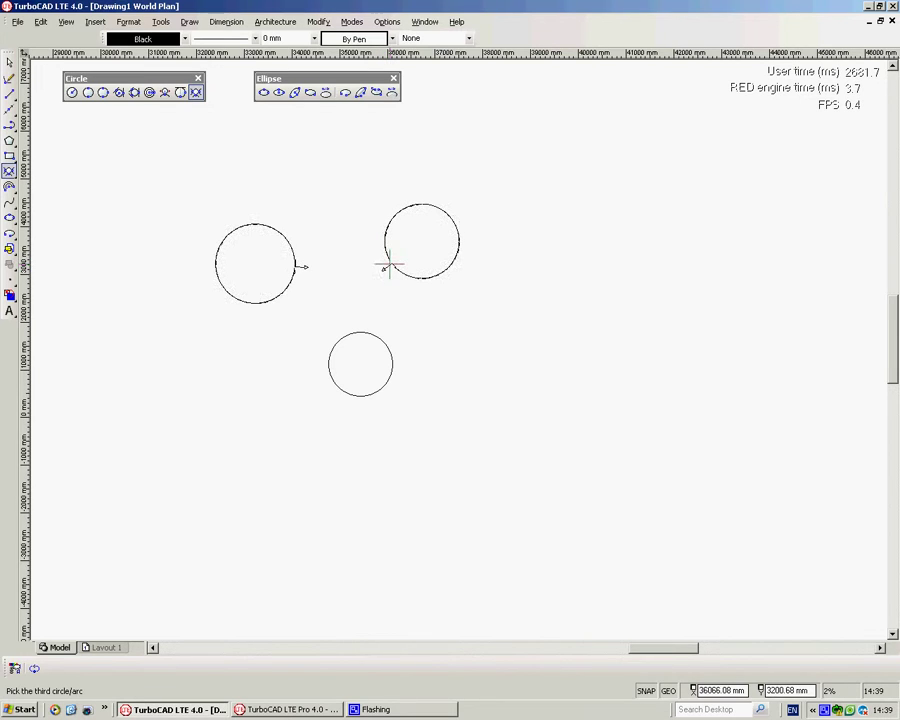
left_click(355, 330)
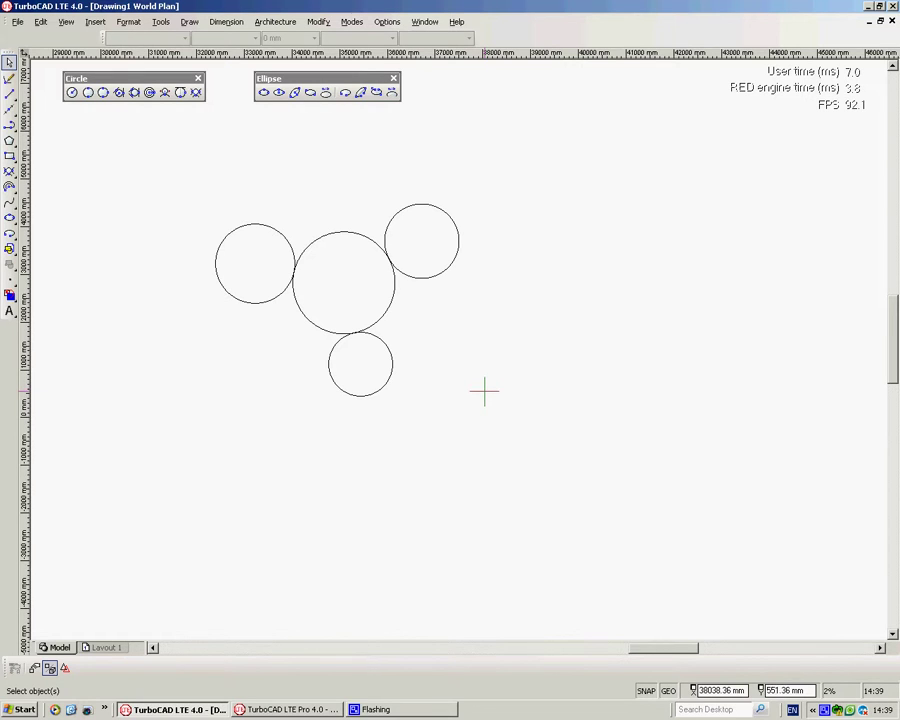
scroll(496, 311, "down", 2)
scroll(462, 360, "up", 1)
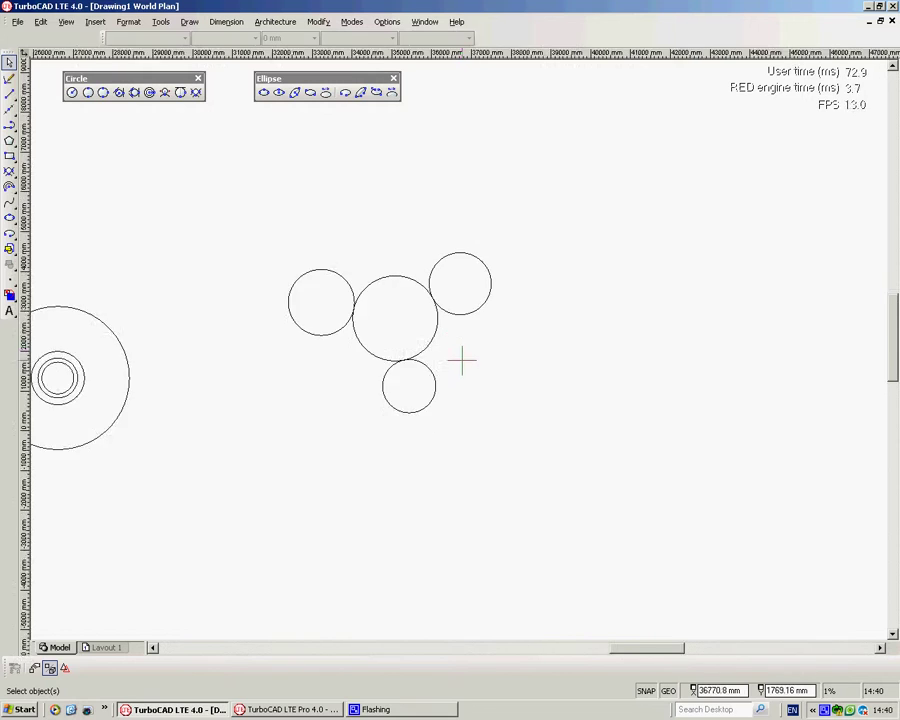
scroll(462, 360, "down", 1)
mouse_move(644, 656)
left_mouse_down()
mouse_move(520, 645)
mouse_move(688, 637)
mouse_move(641, 635)
mouse_move(648, 640)
left_mouse_up()
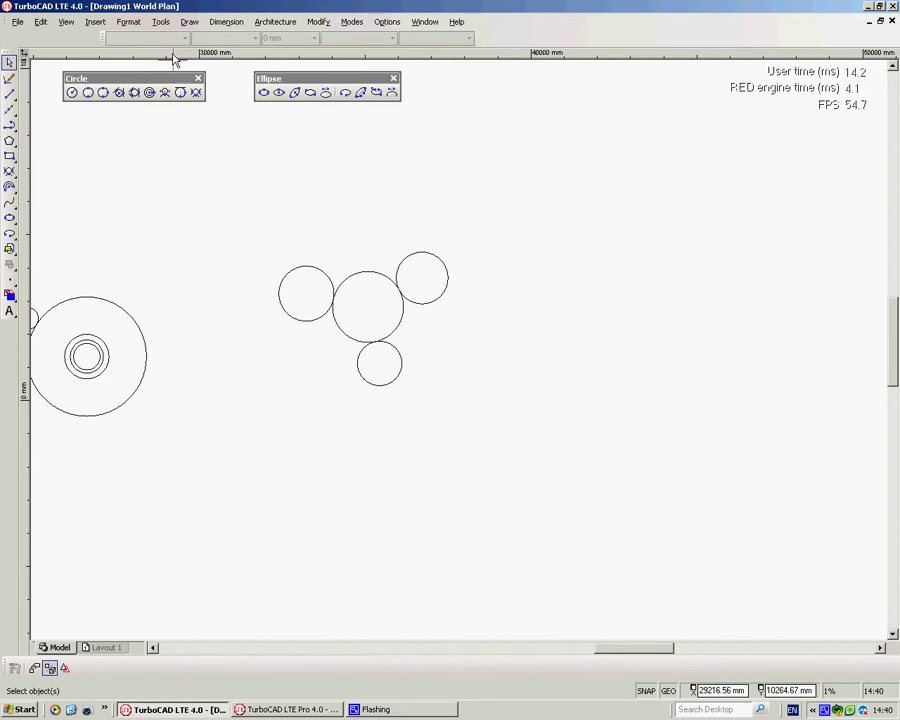
left_click(161, 22)
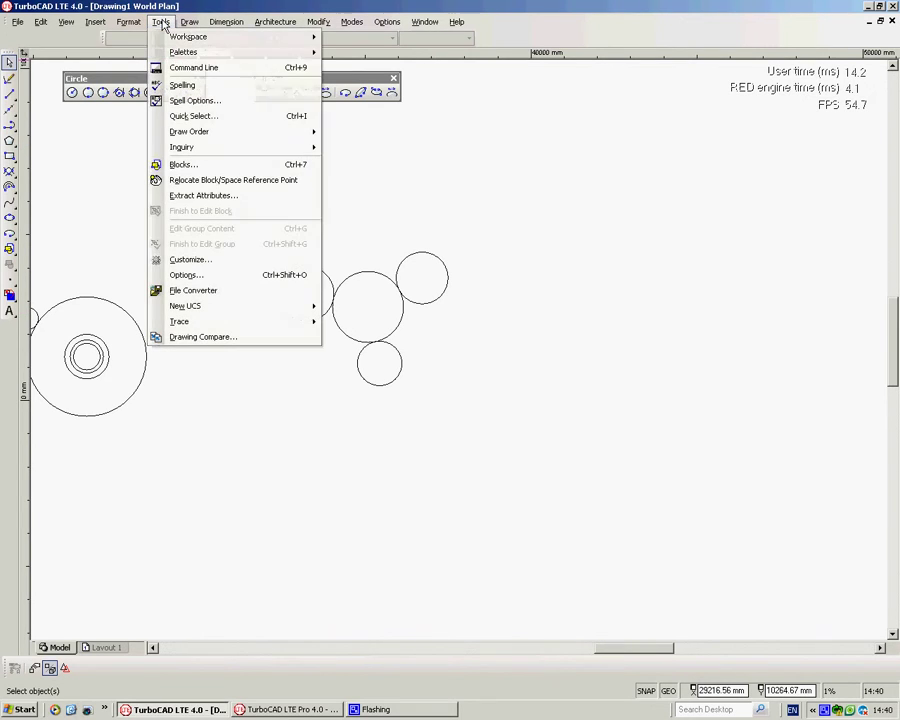
left_click(185, 260)
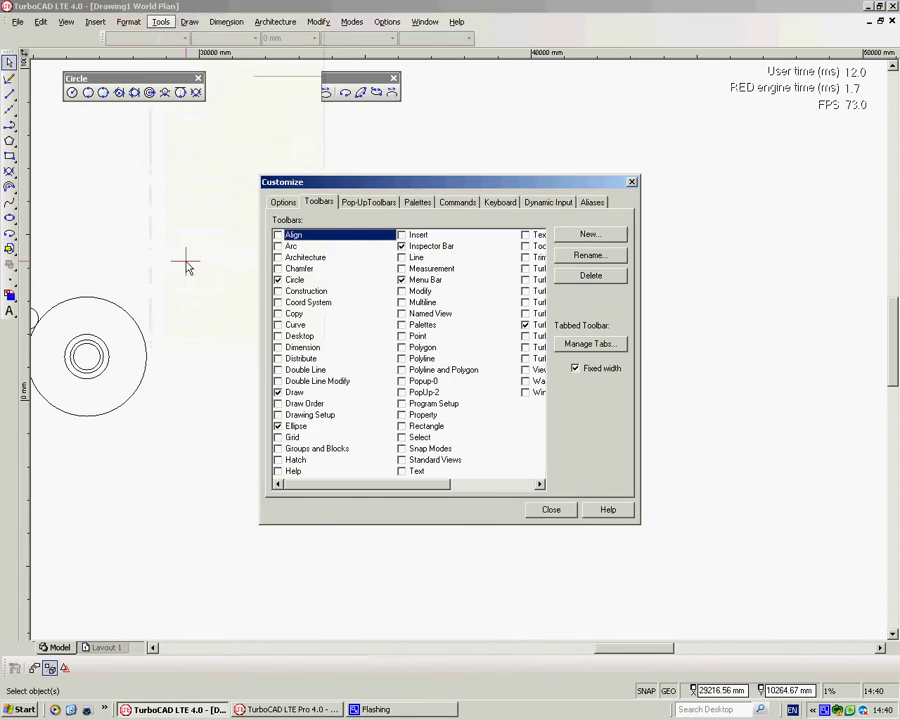
left_click(283, 203)
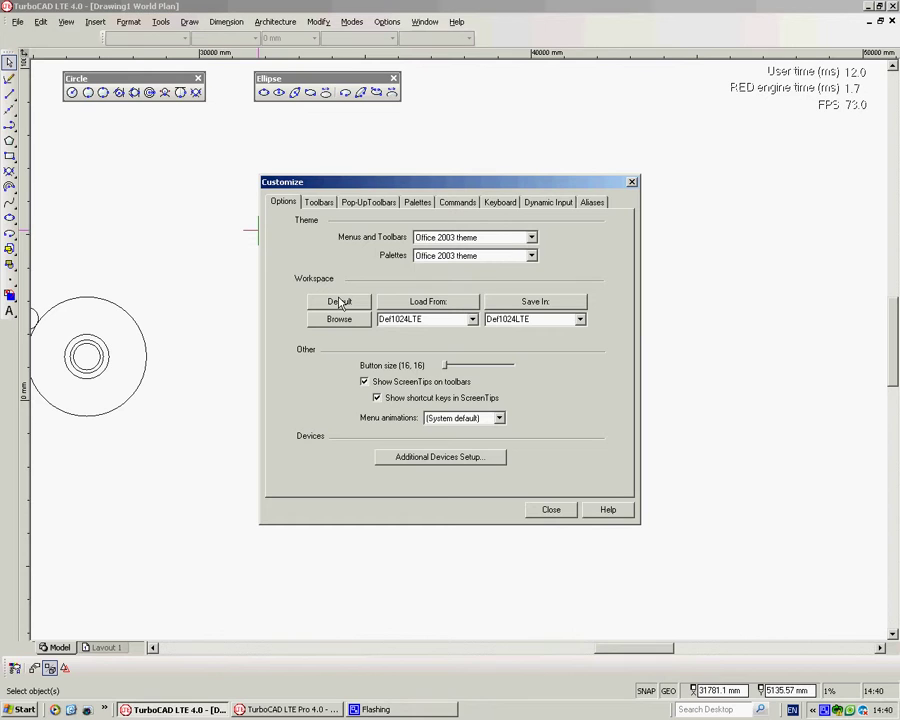
left_click(551, 511)
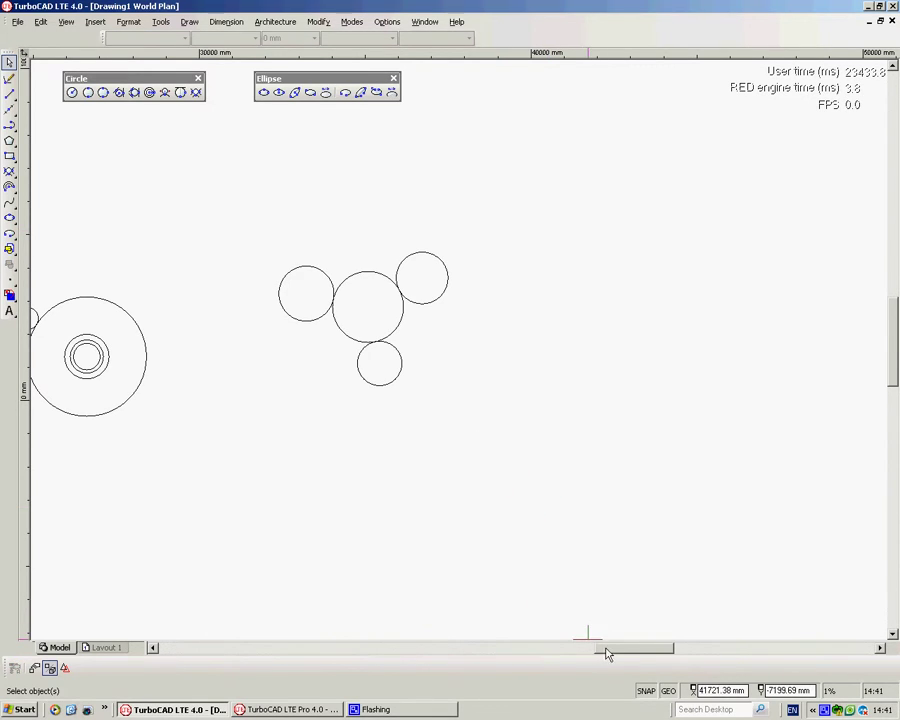
Step: Draw a ten-vertex zigzag line chain across empty space, from upper left to far left
left_click_drag(606, 653, 662, 650)
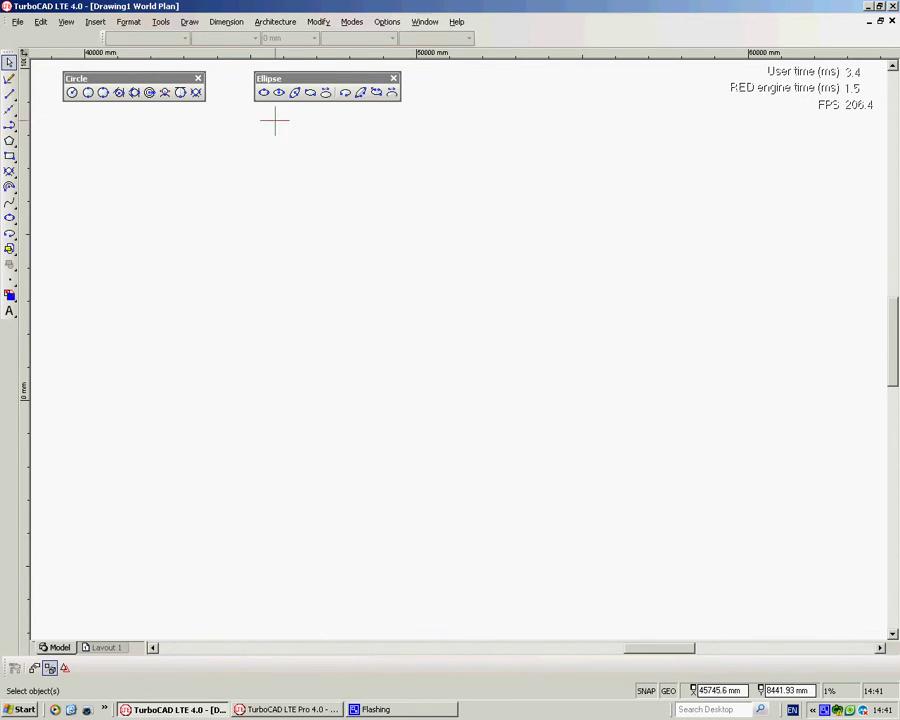
key("ctrl+shift+e")
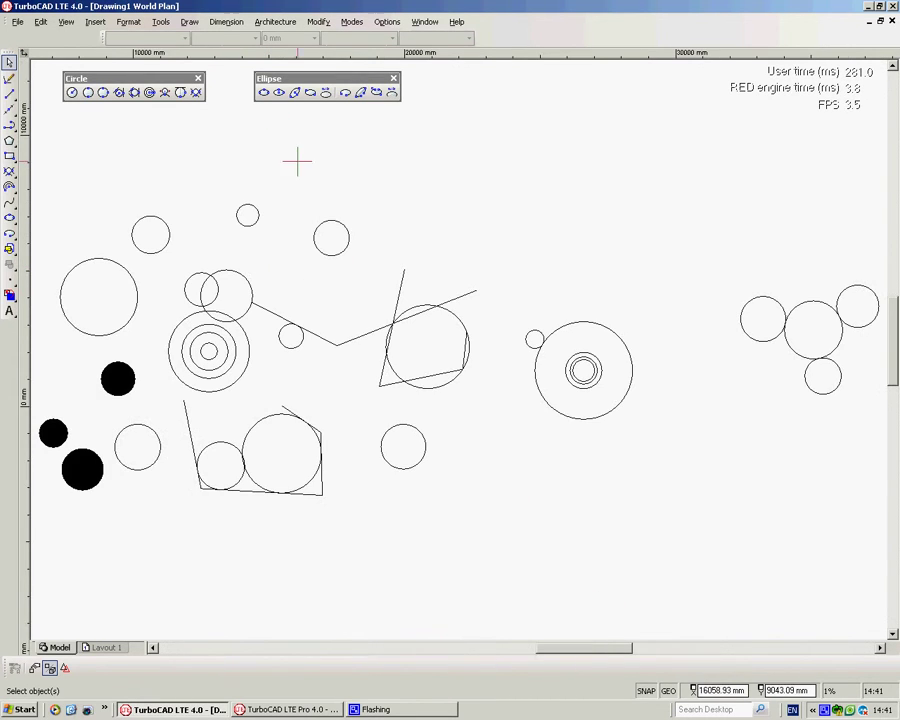
mouse_move(504, 335)
middle_mouse_down()
mouse_move(296, 311)
mouse_move(286, 340)
mouse_move(261, 192)
middle_mouse_up()
right_click(261, 193)
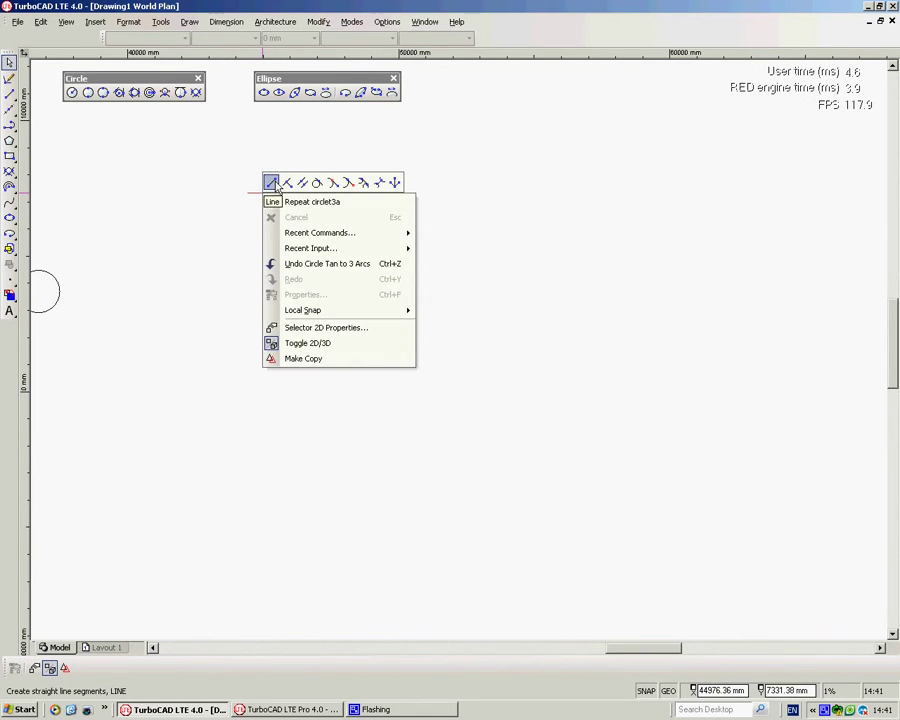
left_click(271, 183)
left_click(212, 244)
left_click(437, 153)
left_click(655, 193)
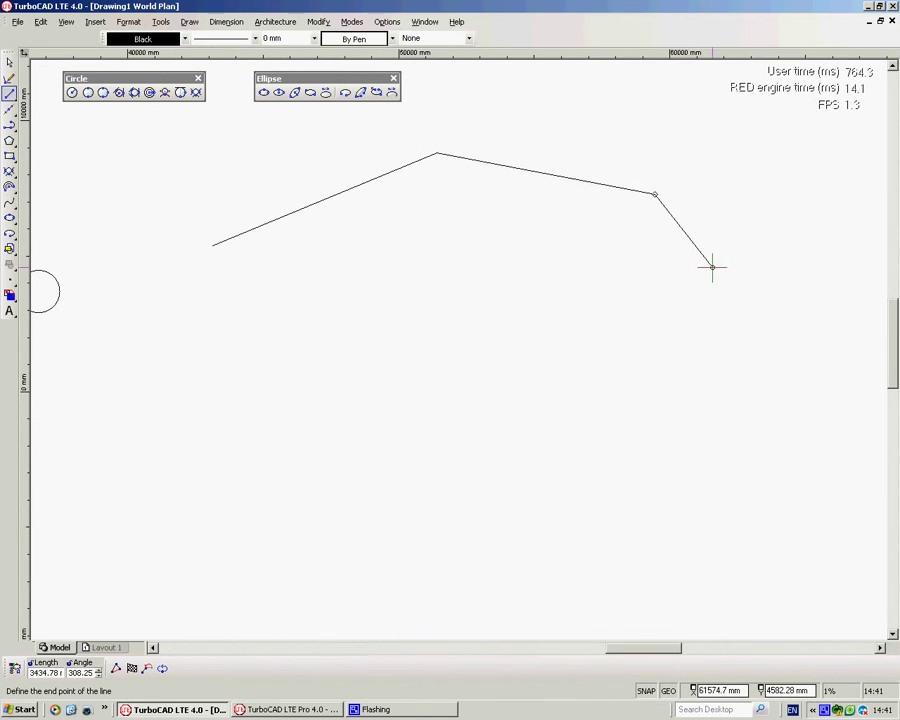
left_click(712, 266)
left_click(781, 471)
left_click(508, 587)
left_click(509, 407)
left_click(278, 532)
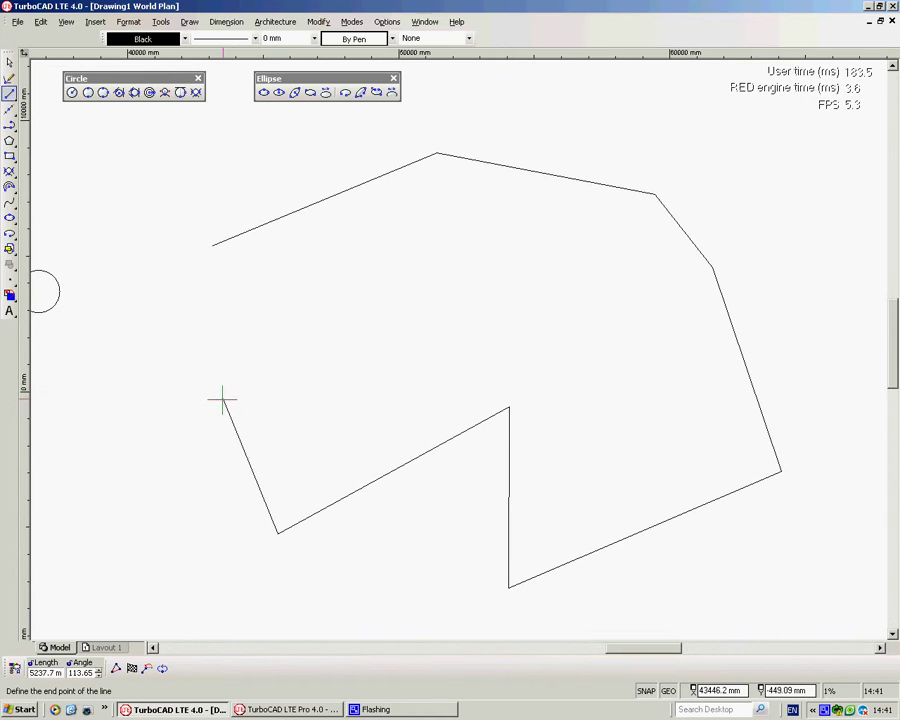
left_click(222, 400)
left_click(120, 454)
right_click(122, 440)
left_click(160, 477)
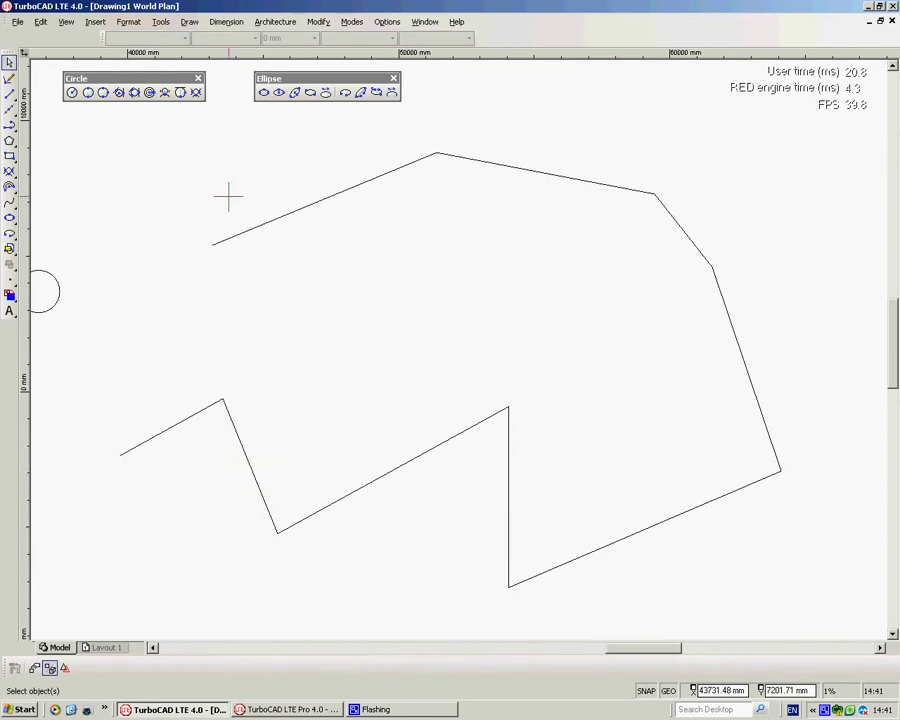
Step: Draw an upright ellipse whose axis spans the chain's upper-left end and left corner
left_click(263, 93)
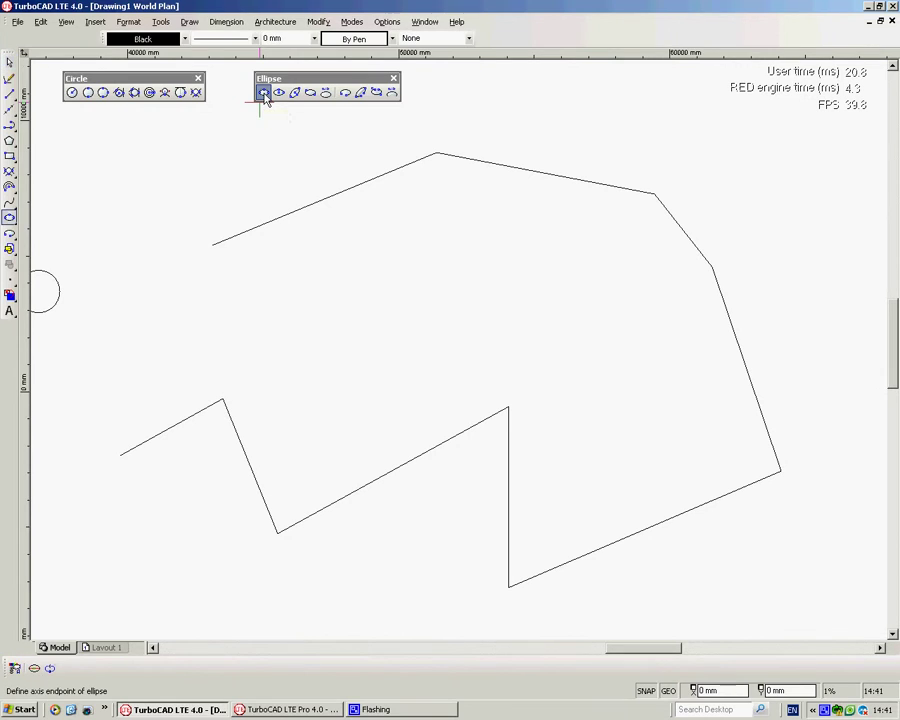
left_click(213, 243)
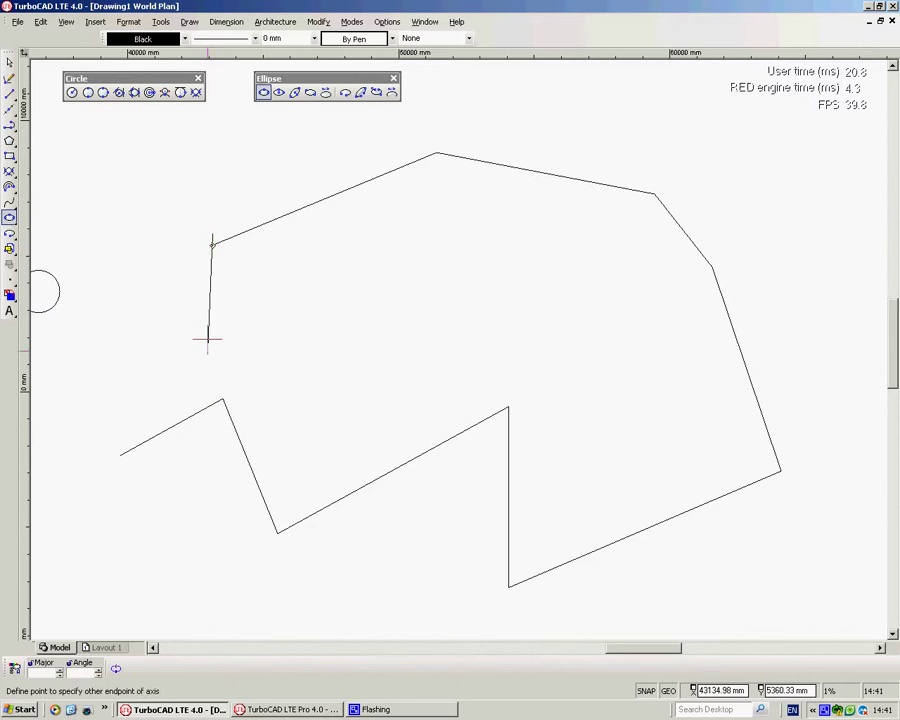
left_click(222, 399)
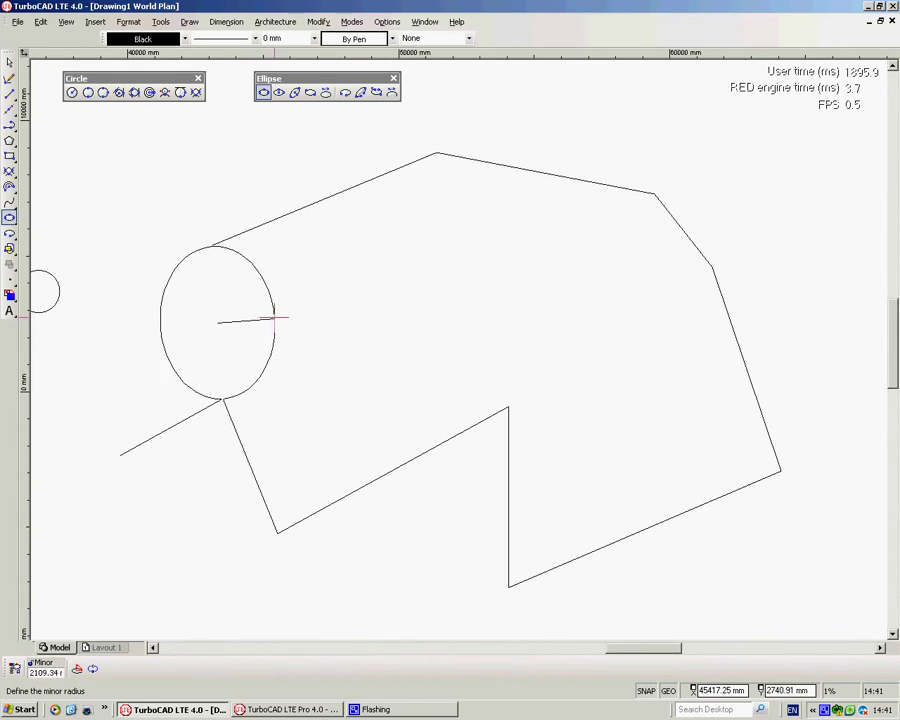
left_click(250, 319)
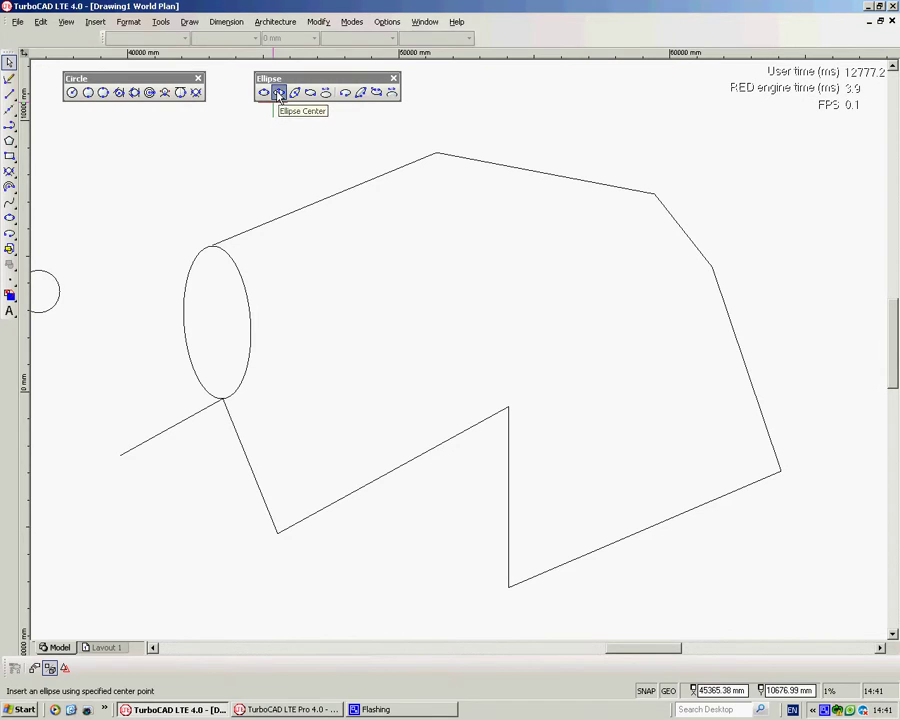
Step: Draw a tilted ellipse centred on the chain's lower-left end
left_click(279, 93)
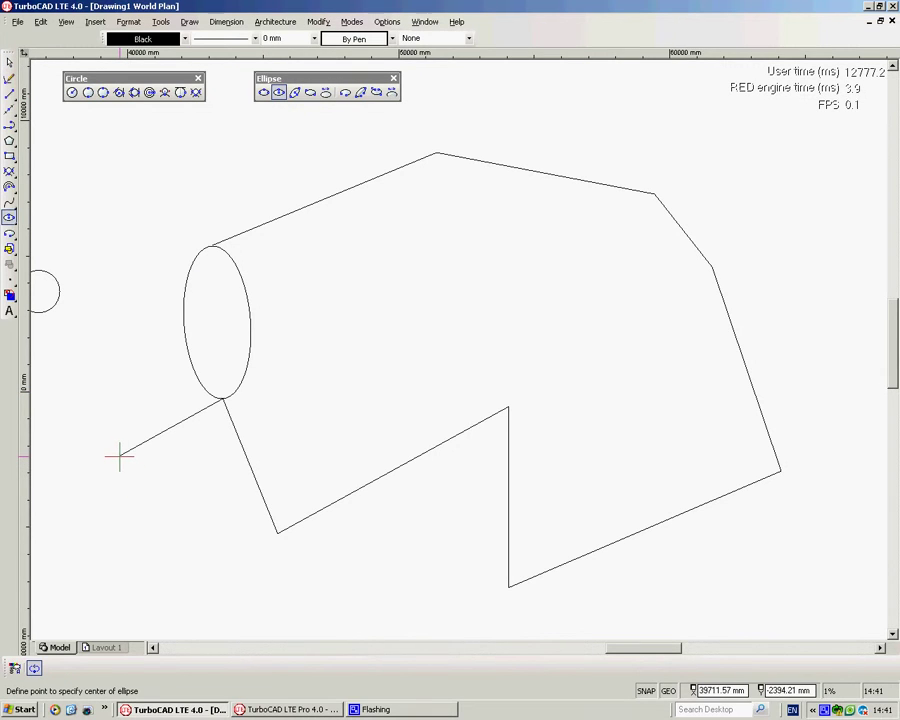
left_click(119, 457)
left_click(175, 511)
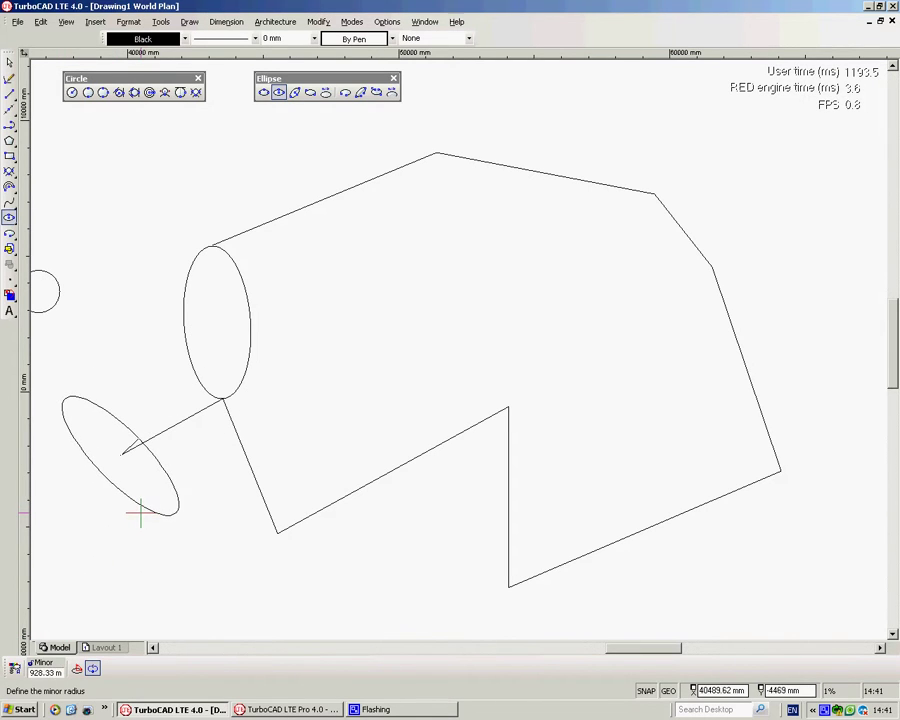
left_click(183, 492)
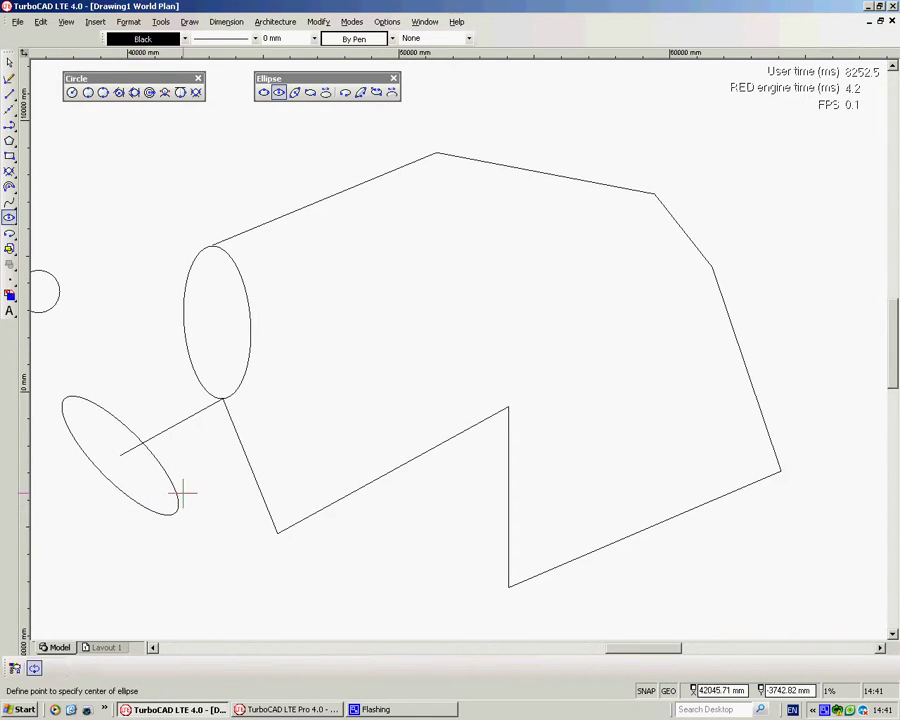
Step: Draw a rotated ellipse centred at the upper left of the drawing
left_click(295, 93)
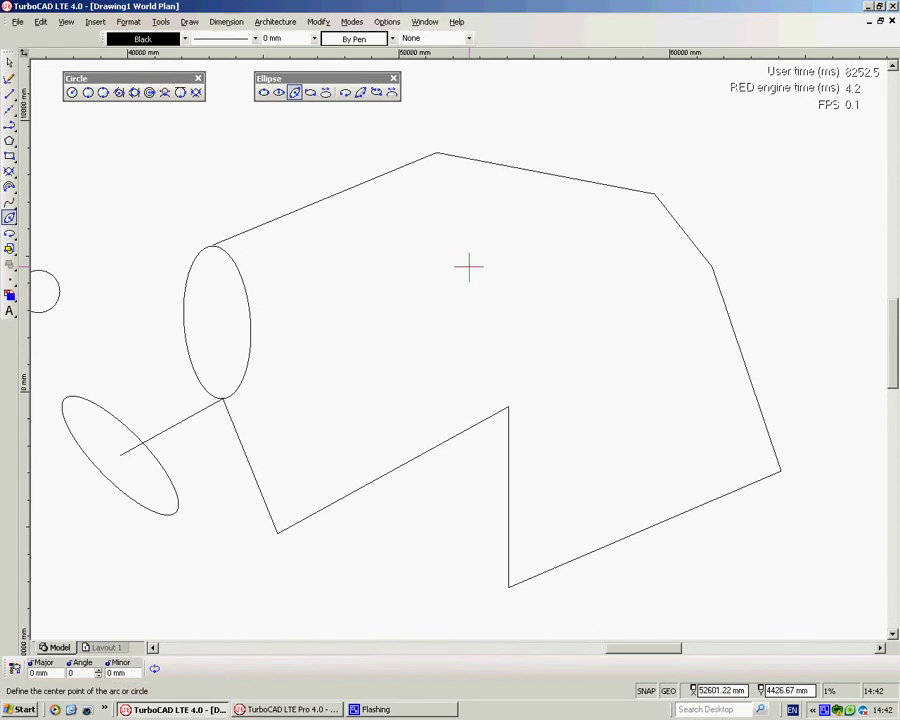
left_click(110, 201)
left_click(186, 169)
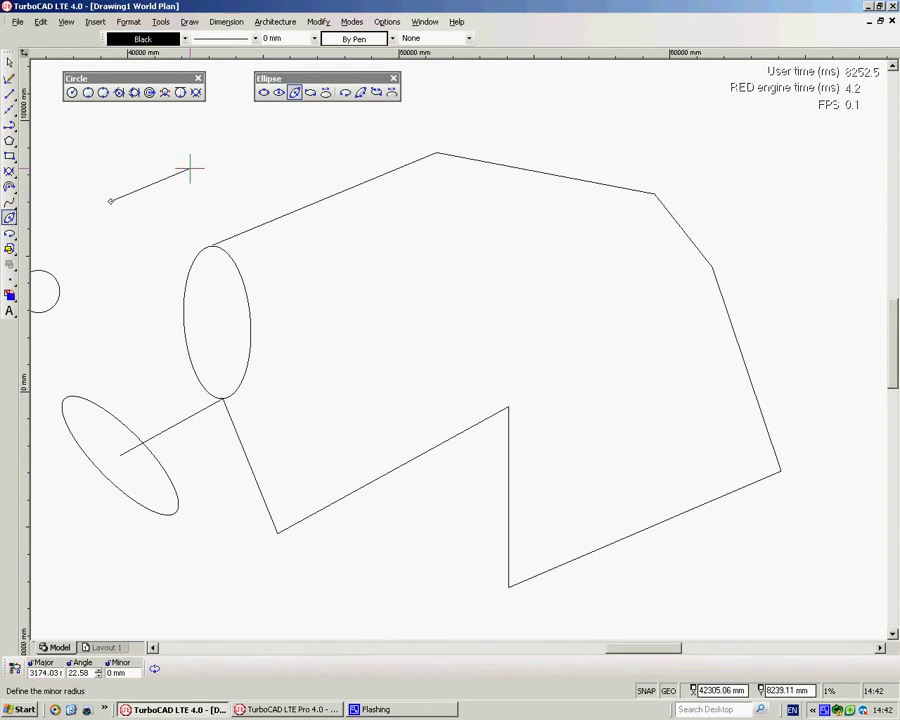
left_click(174, 205)
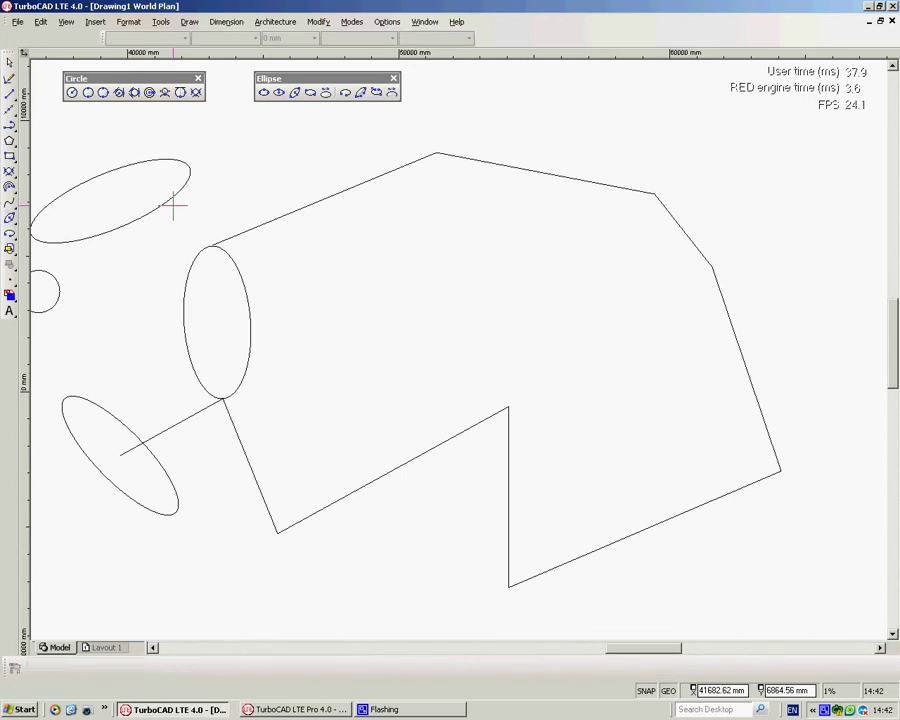
Step: Draw a horizontal ellipse by its bounding box inside the outline's upper part
left_click(310, 93)
left_click(474, 281)
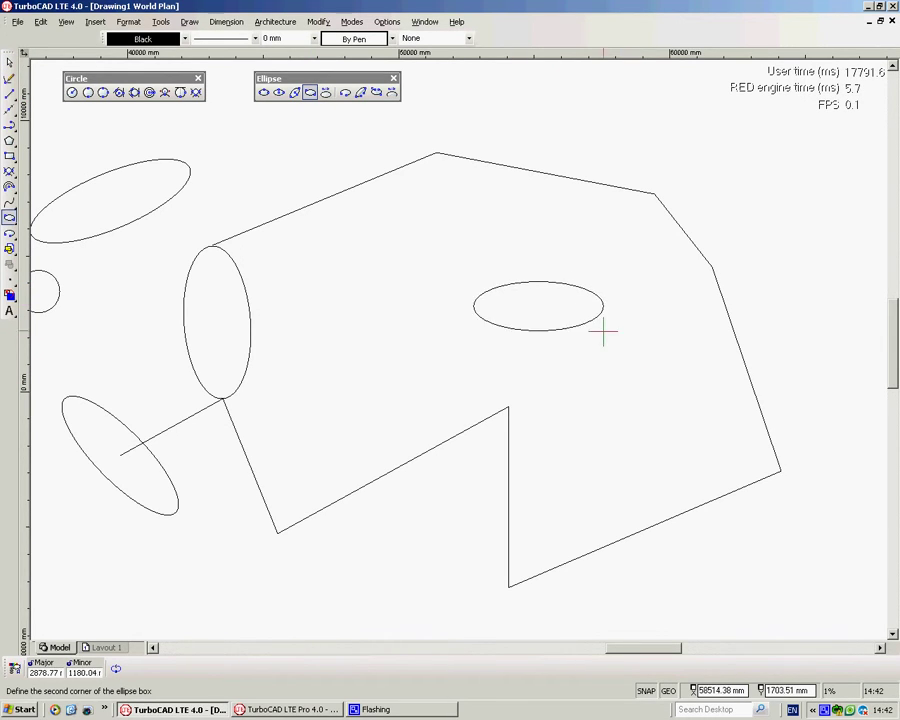
left_click(125, 632)
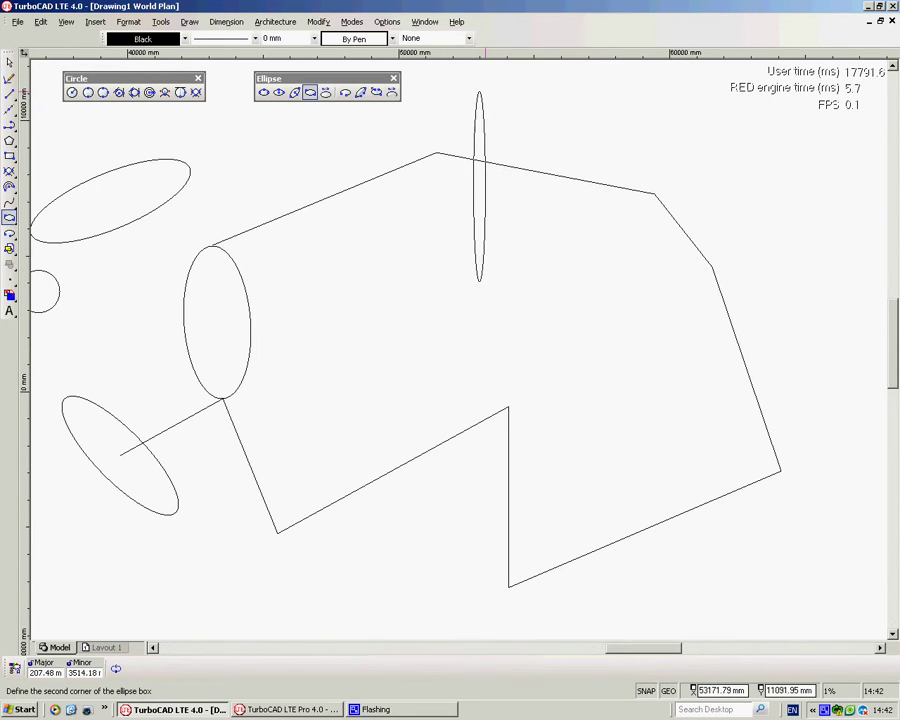
left_click(616, 236)
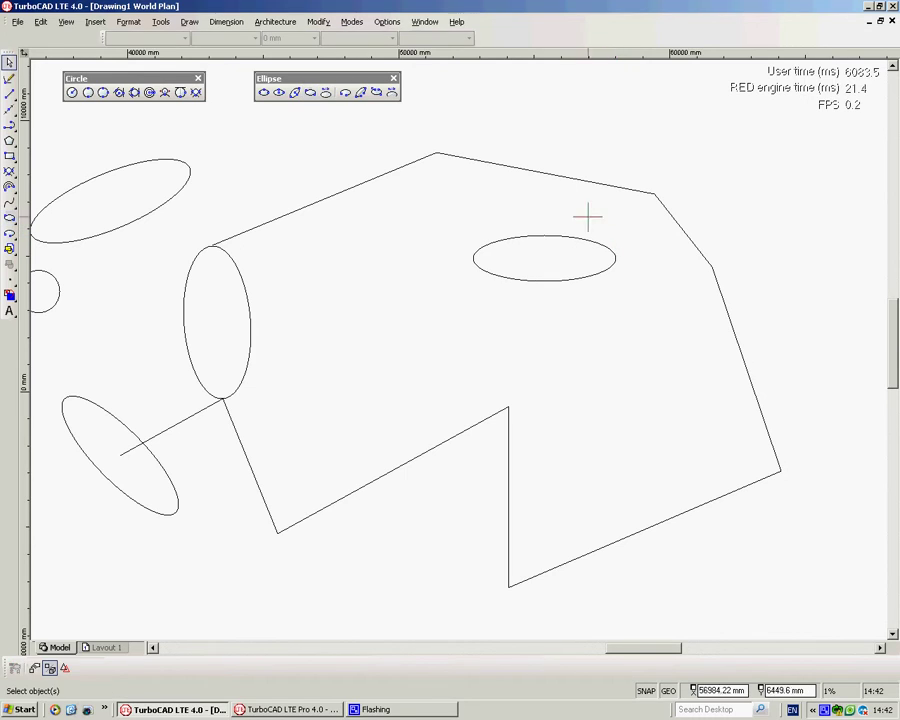
Step: Draw a rounder fixed-ratio ellipse inside the outline
left_click(325, 93)
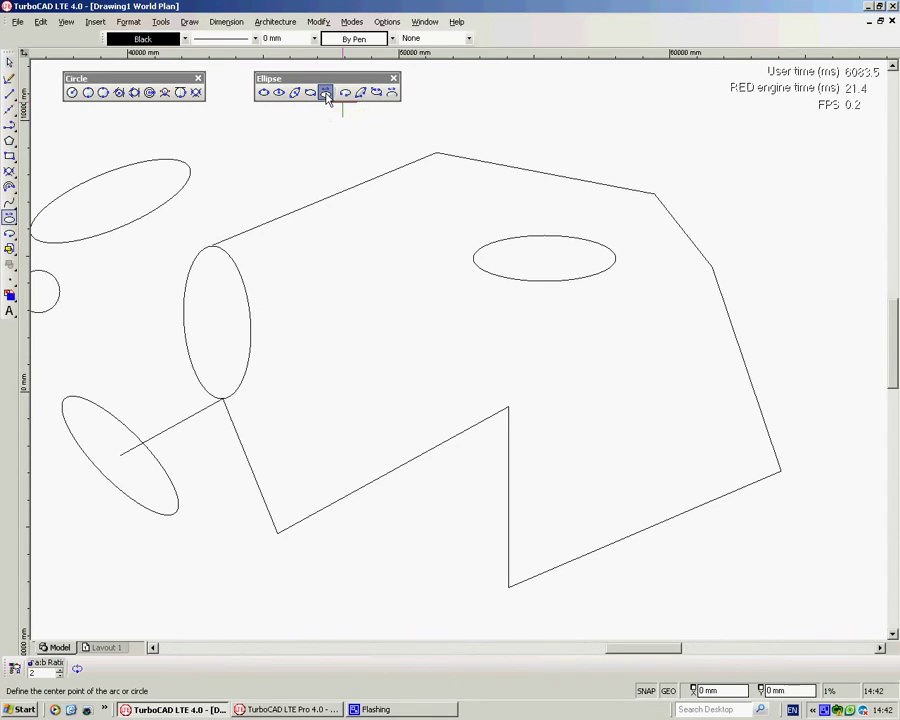
left_click(336, 344)
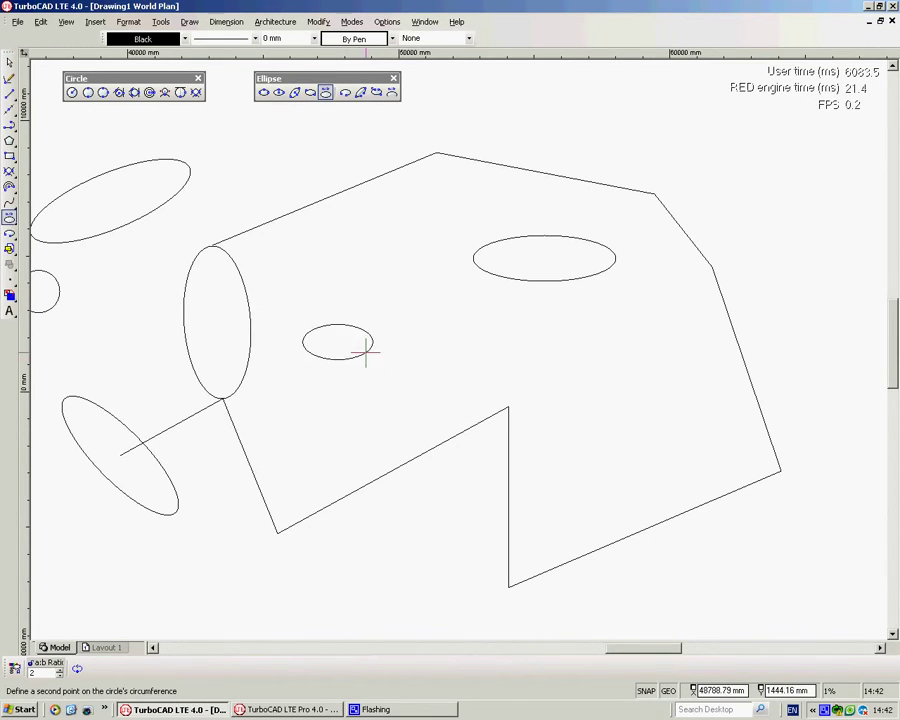
left_click(373, 356)
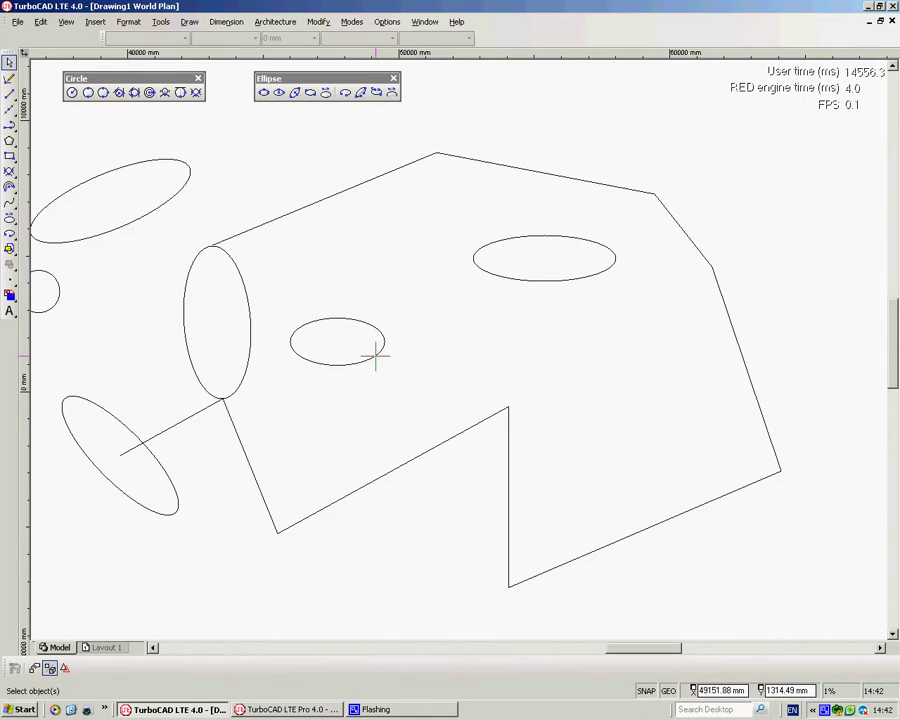
Step: Add a long, flat fixed-ratio ellipse with ratio 8 above it
right_click(371, 295)
left_click(420, 305)
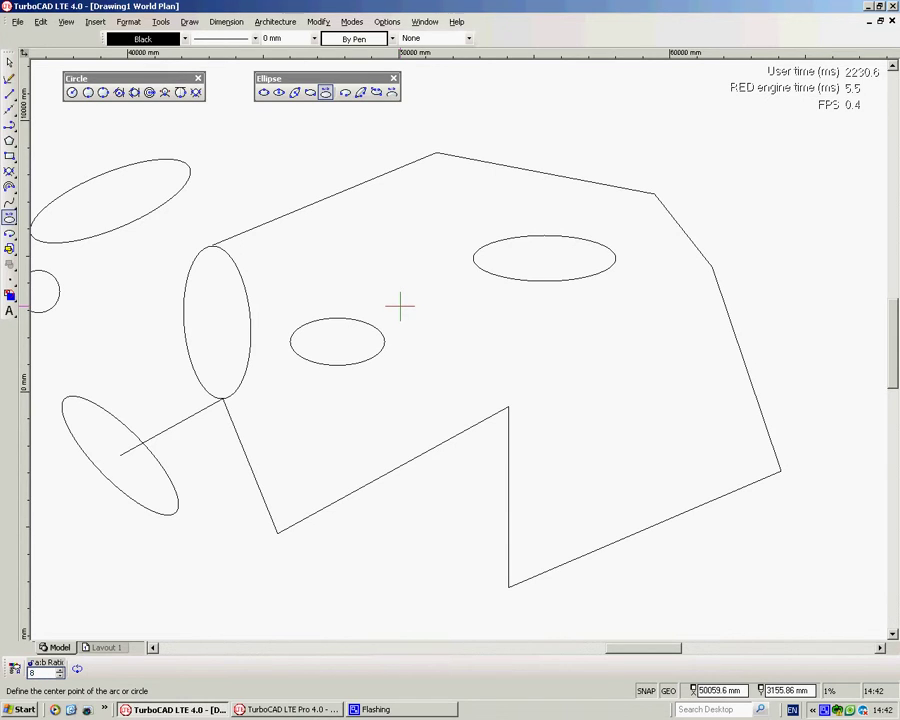
left_click(315, 265)
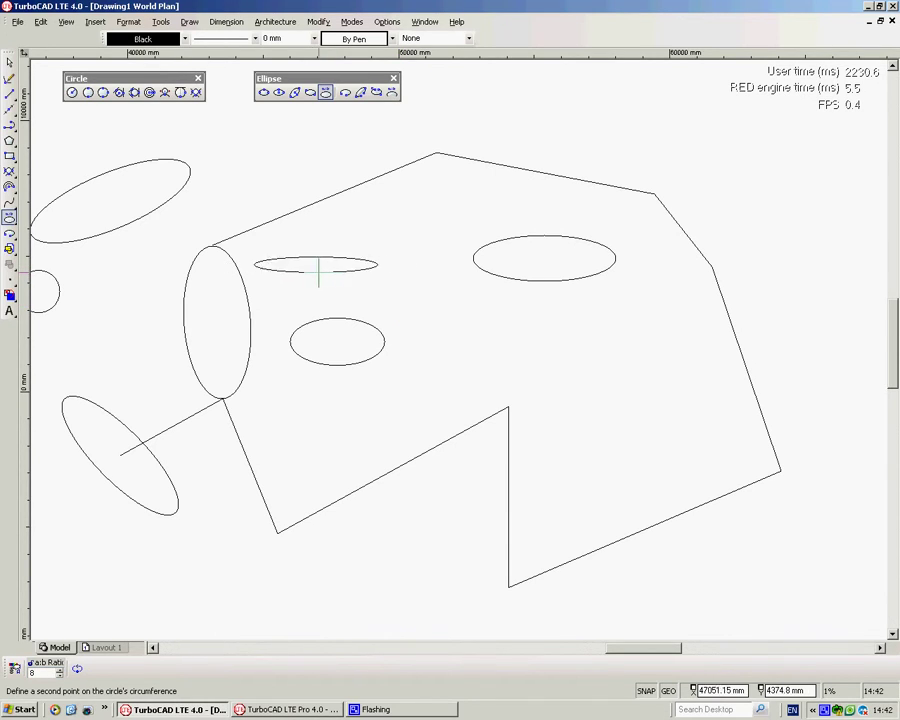
left_click(311, 270)
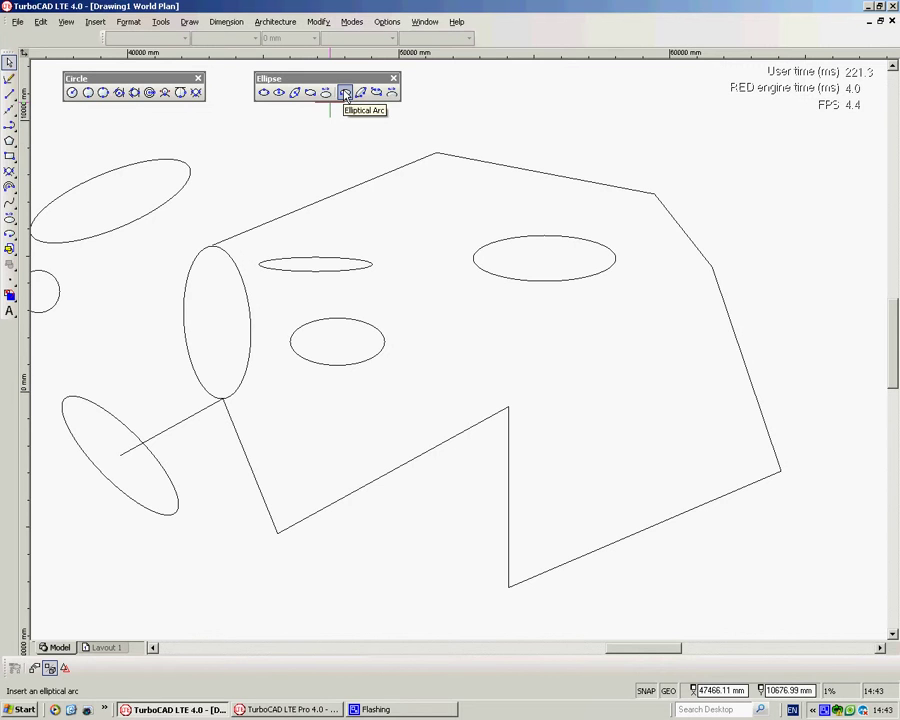
Step: Draw a tilted ellipse with one axis end at the horizontal ellipse's centre, overlapping its lower edge
scroll(550, 237, "up", 2)
scroll(459, 350, "down", 2)
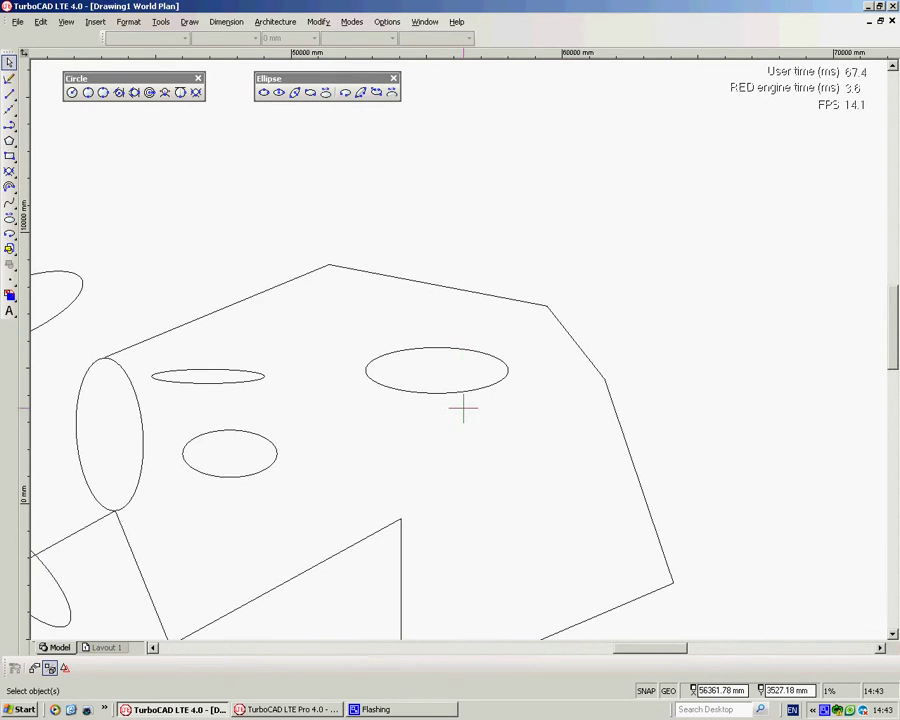
scroll(460, 344, "down", 1)
scroll(459, 350, "up", 2)
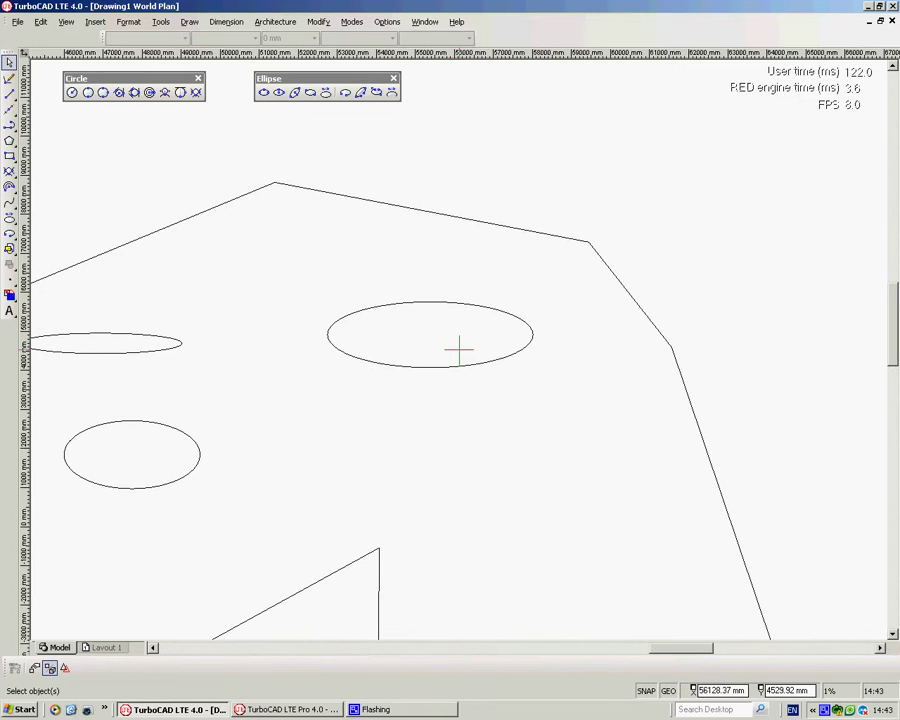
left_click(264, 93)
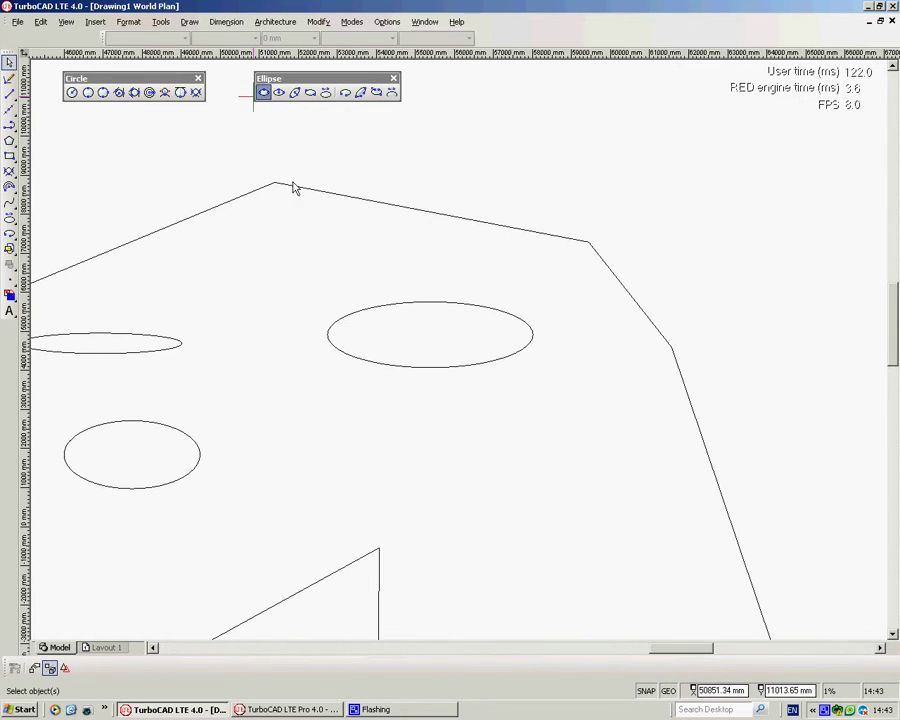
left_click(382, 363)
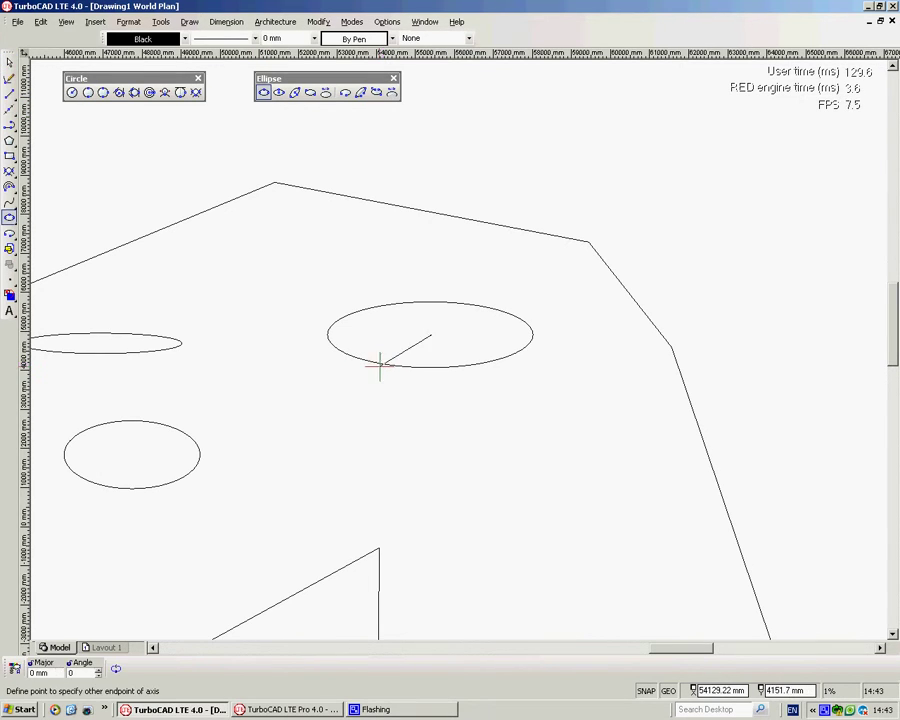
left_click(309, 433)
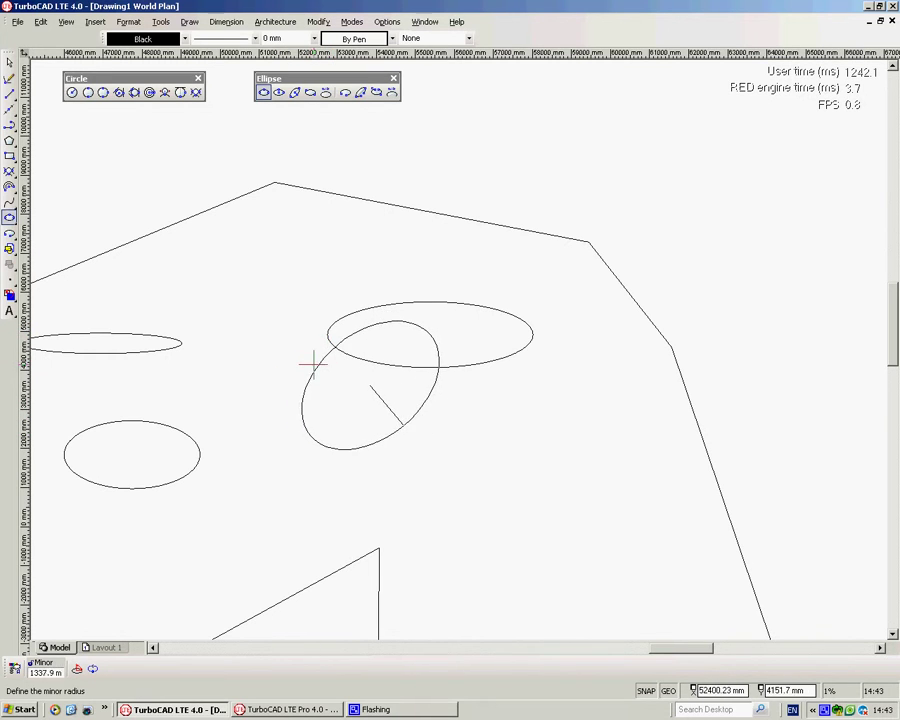
left_click(307, 362)
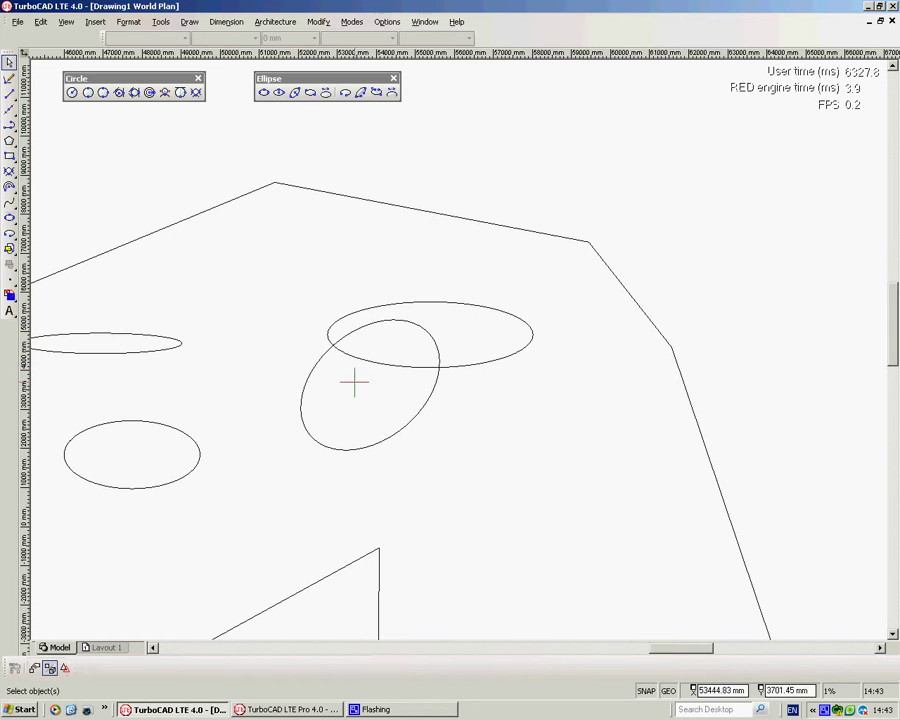
scroll(416, 338, "up", 2)
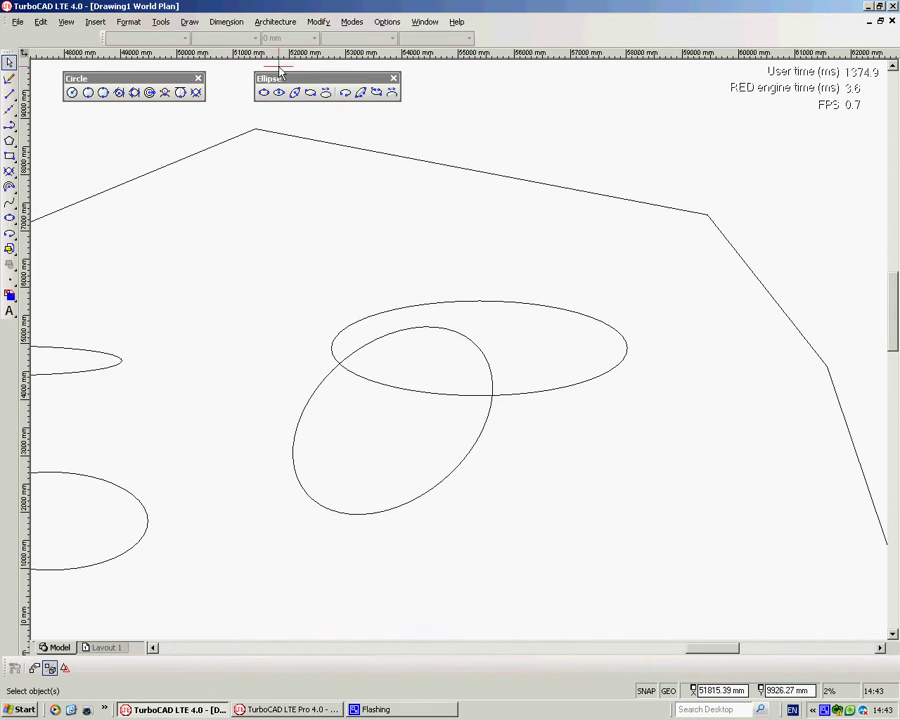
Step: Split the tilted ellipse at both intersections and delete its arc inside the horizontal ellipse
left_click(318, 21)
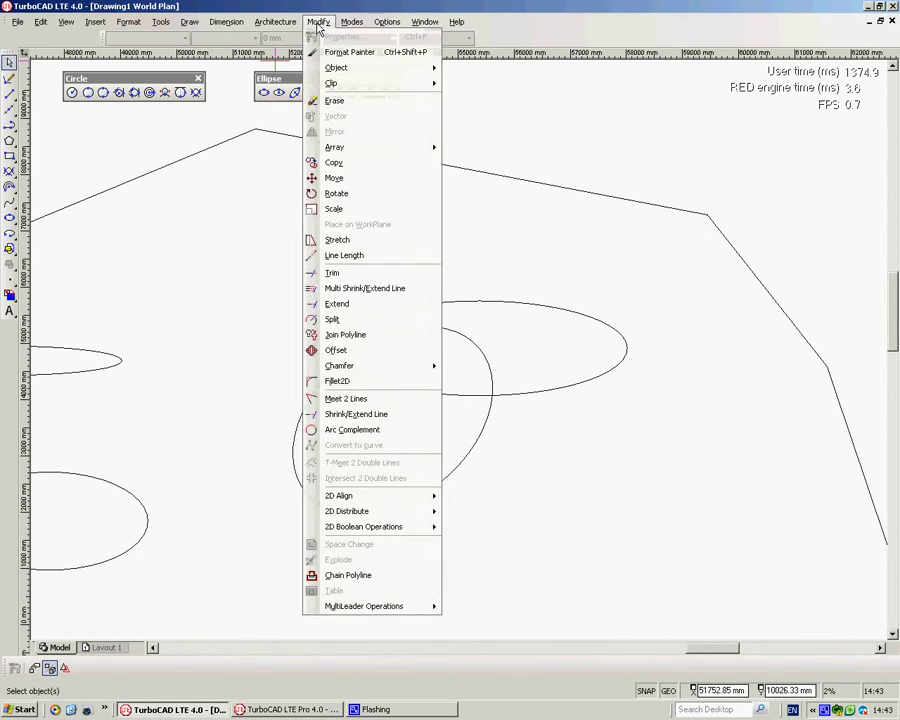
left_click(332, 320)
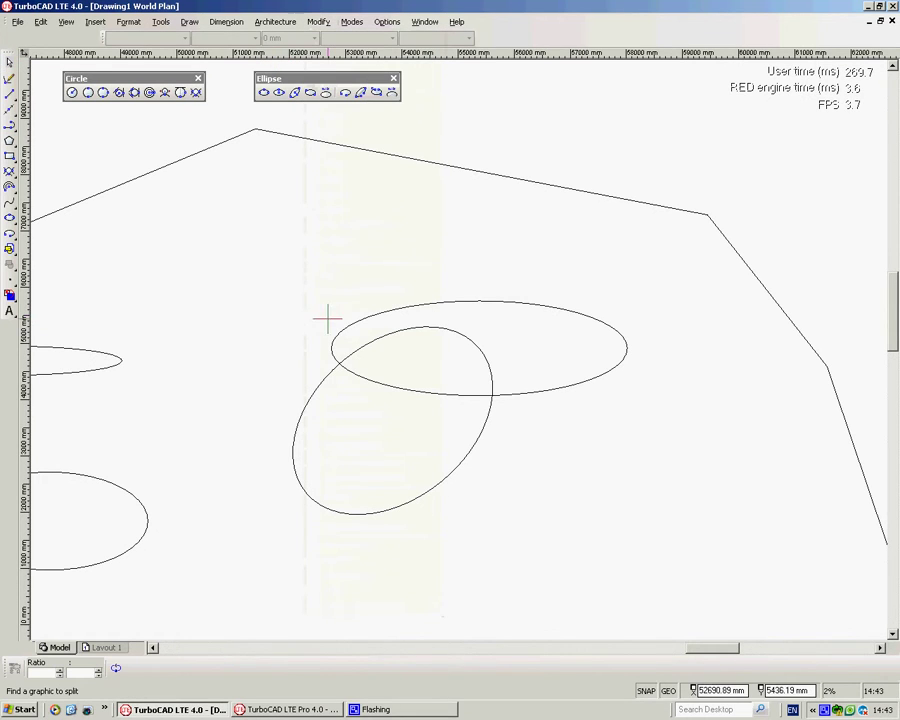
left_click(412, 330)
left_click(339, 365)
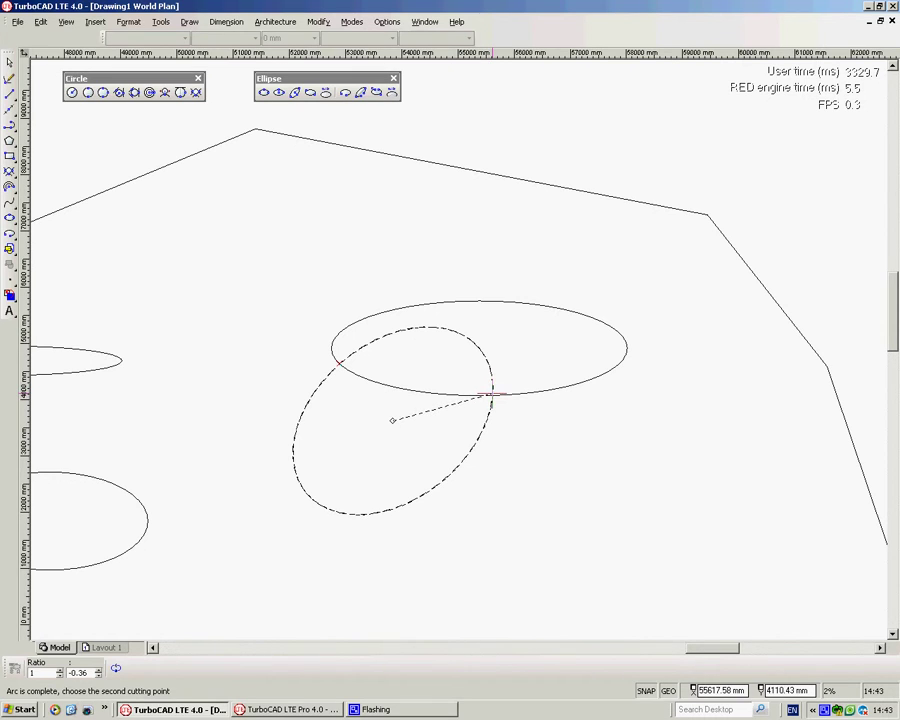
left_click(491, 395)
left_click(445, 325)
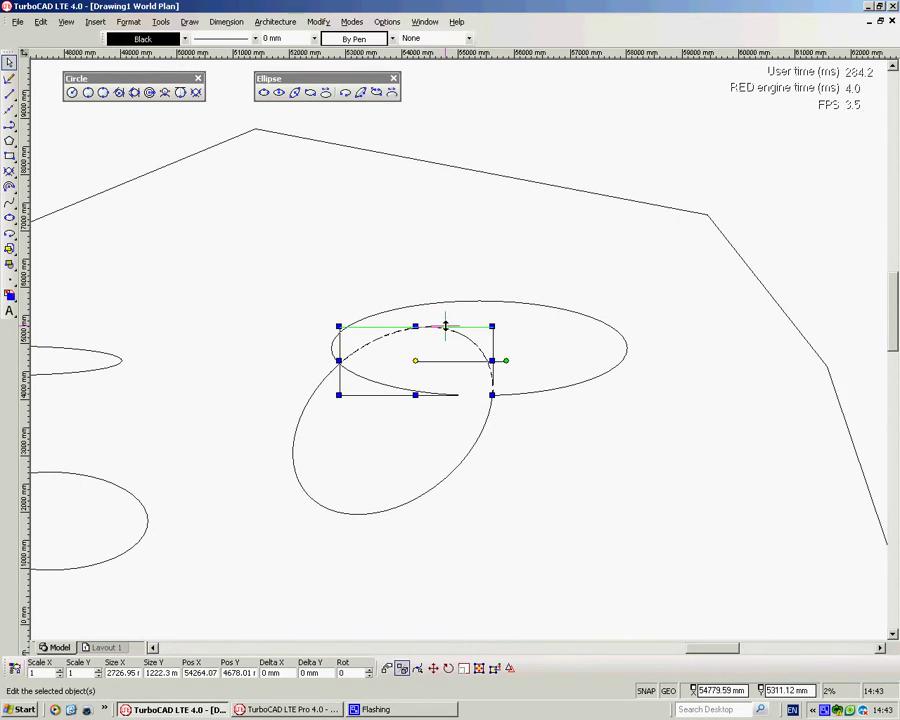
key("Delete")
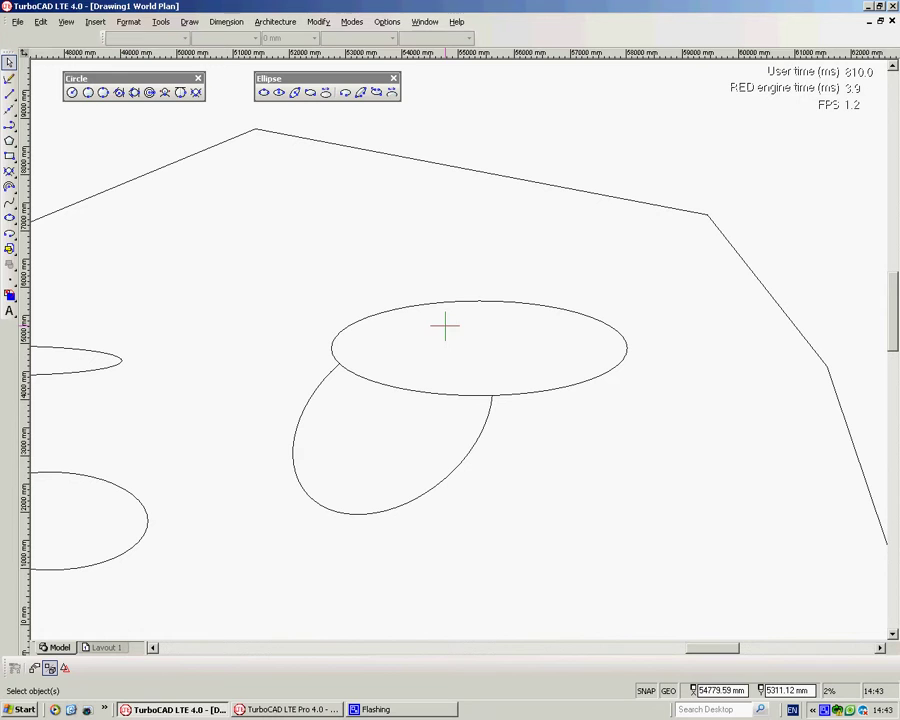
Step: Split the horizontal ellipse at both intersections and delete its arc inside the tilted one
right_click(389, 245)
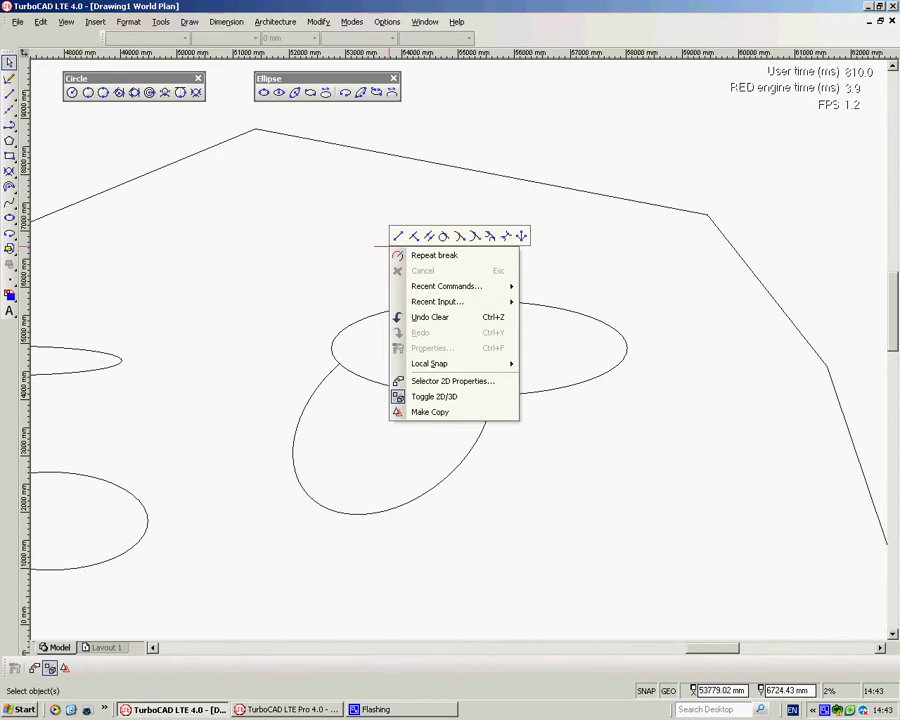
left_click(433, 255)
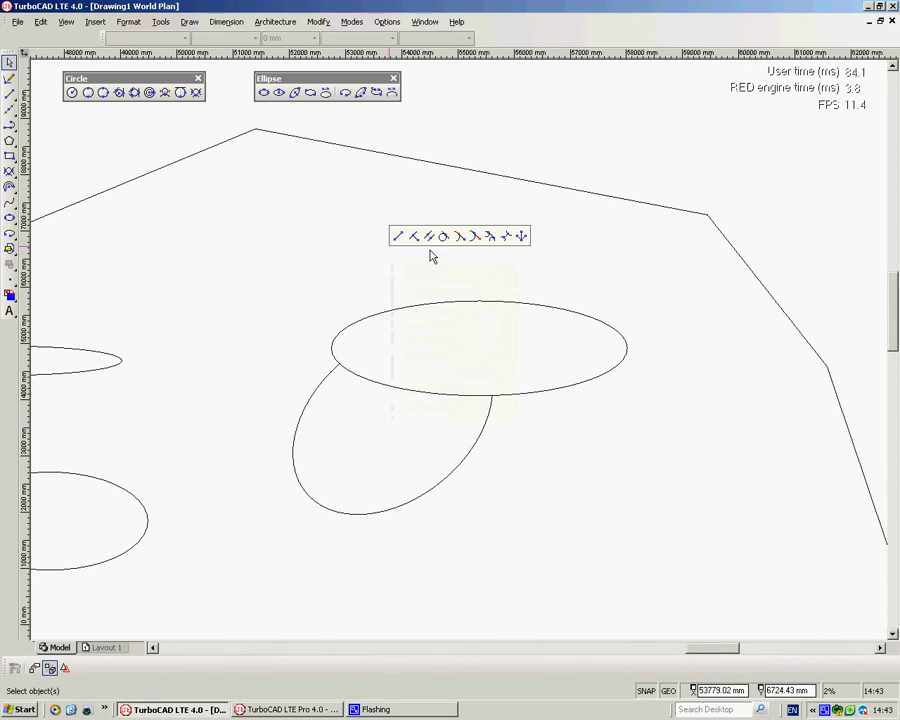
left_click(428, 304)
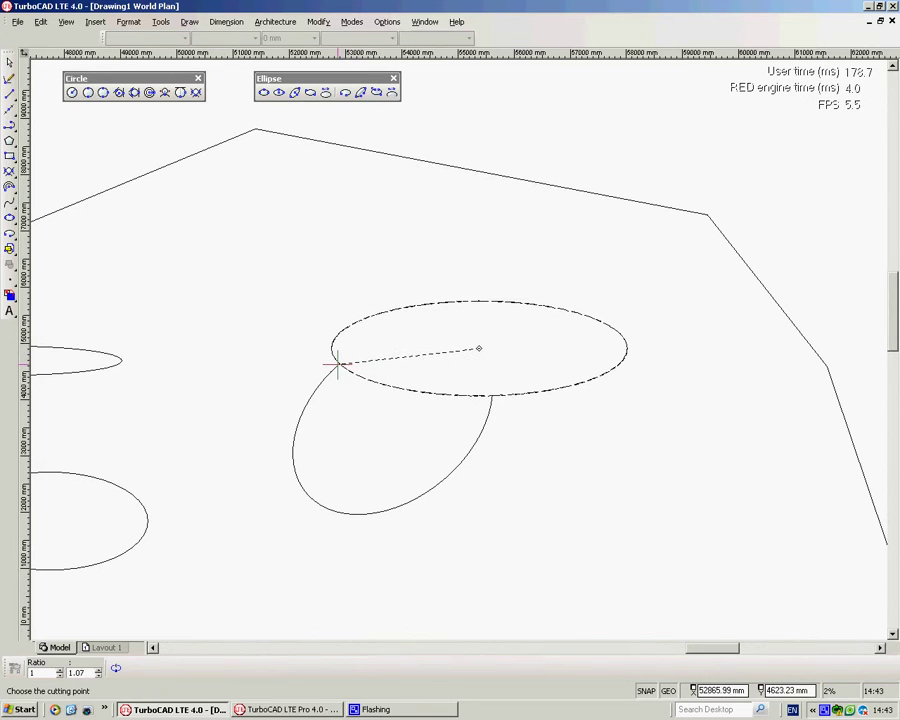
left_click(338, 364)
left_click(491, 395)
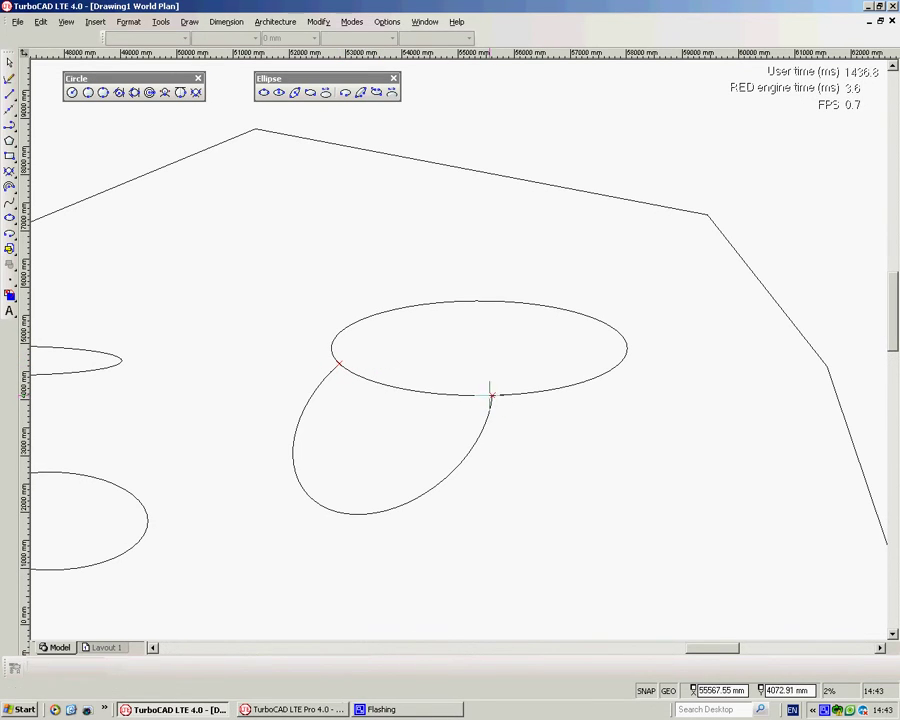
left_click(396, 388)
key("Delete")
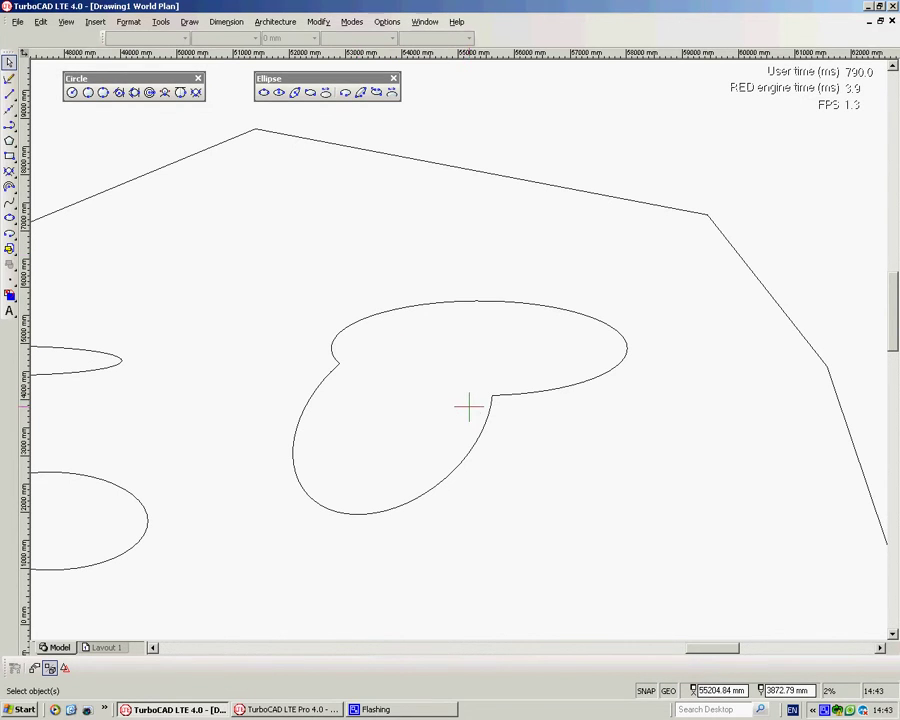
Step: Draw a first elliptical arc in an empty area of the drawing
scroll(460, 350, "down", 3)
scroll(459, 349, "up", 2)
scroll(459, 349, "down", 1)
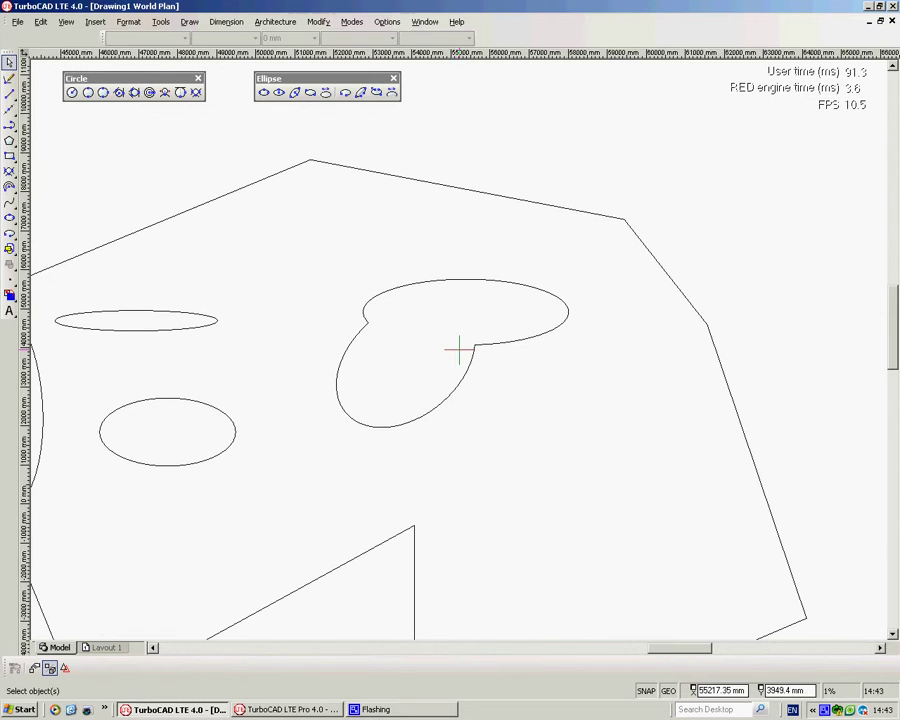
mouse_move(672, 651)
left_mouse_down()
mouse_move(653, 649)
mouse_move(743, 649)
mouse_move(733, 650)
left_mouse_up()
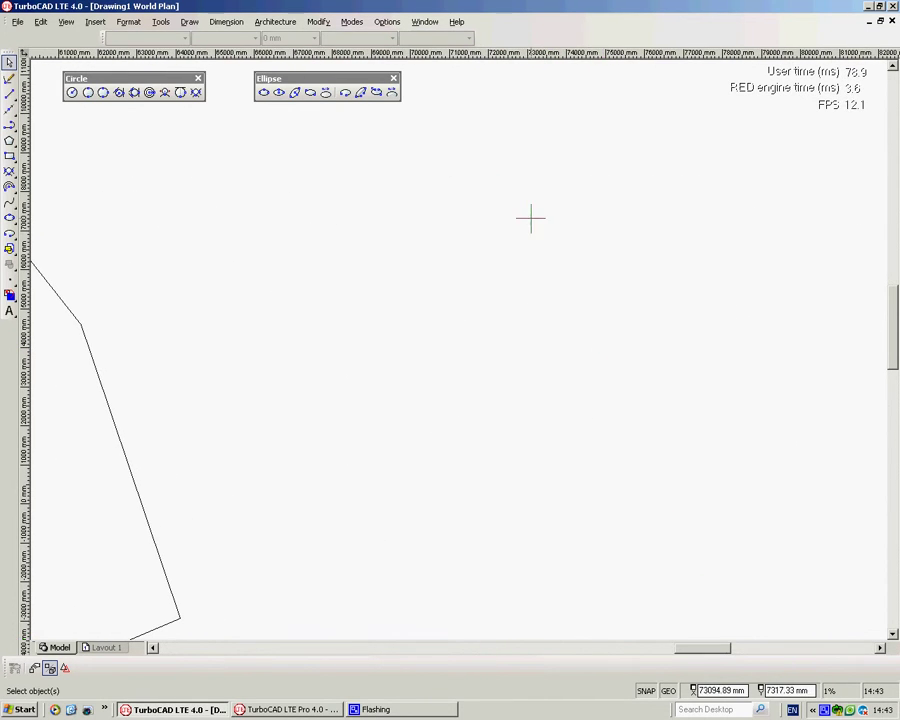
left_click(346, 93)
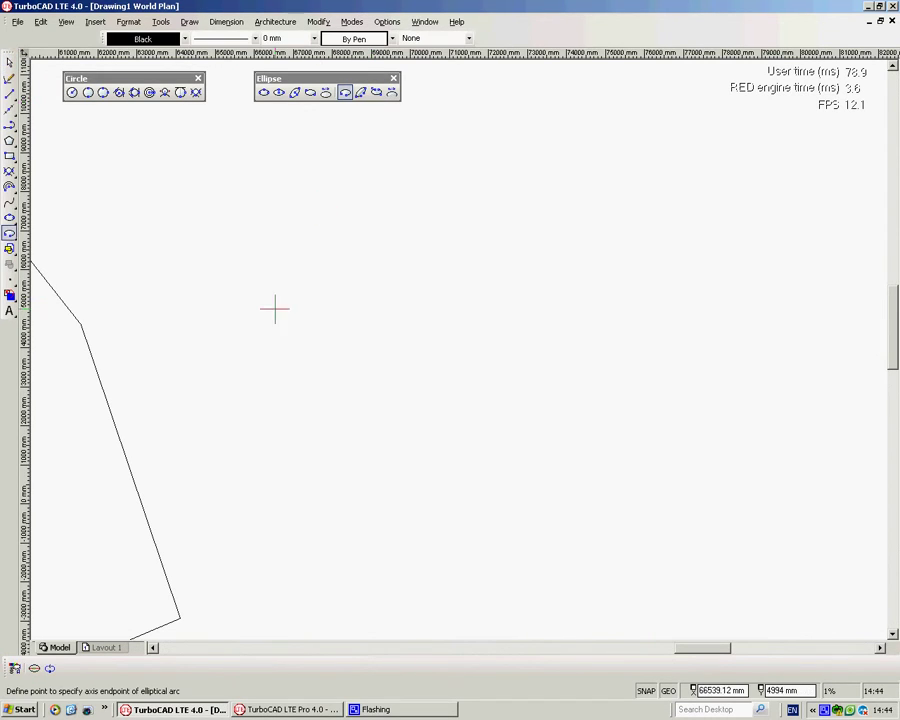
left_click(300, 333)
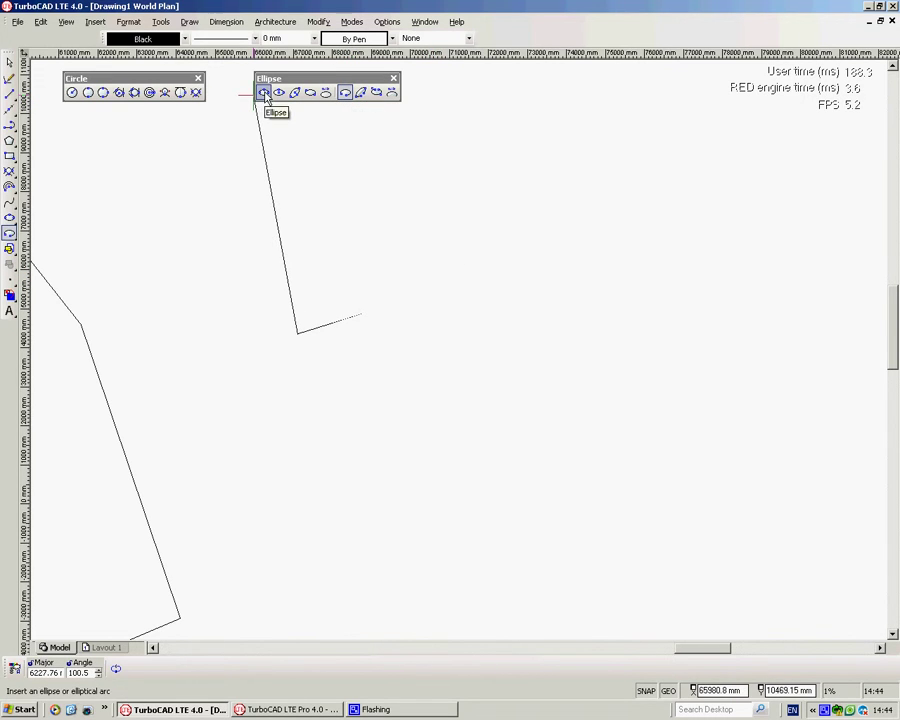
left_click(491, 216)
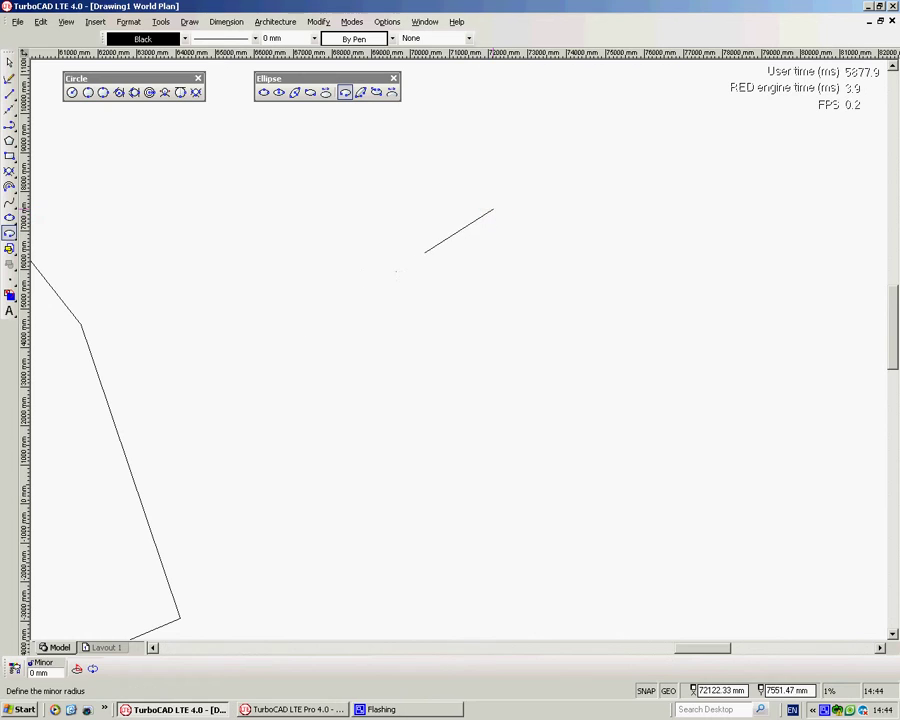
left_click(534, 273)
left_click(545, 267)
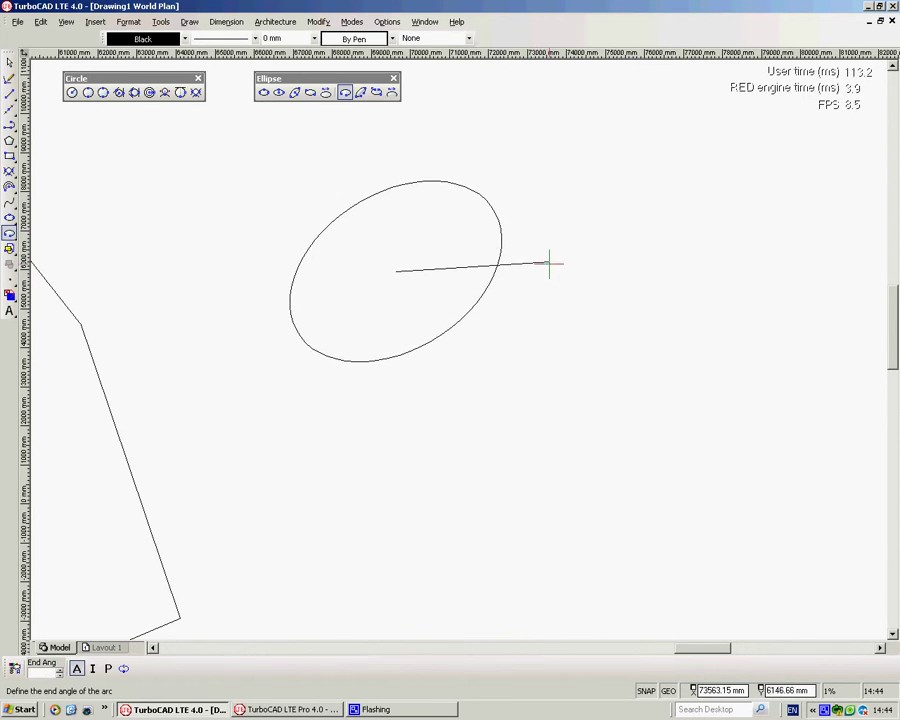
left_click(219, 320)
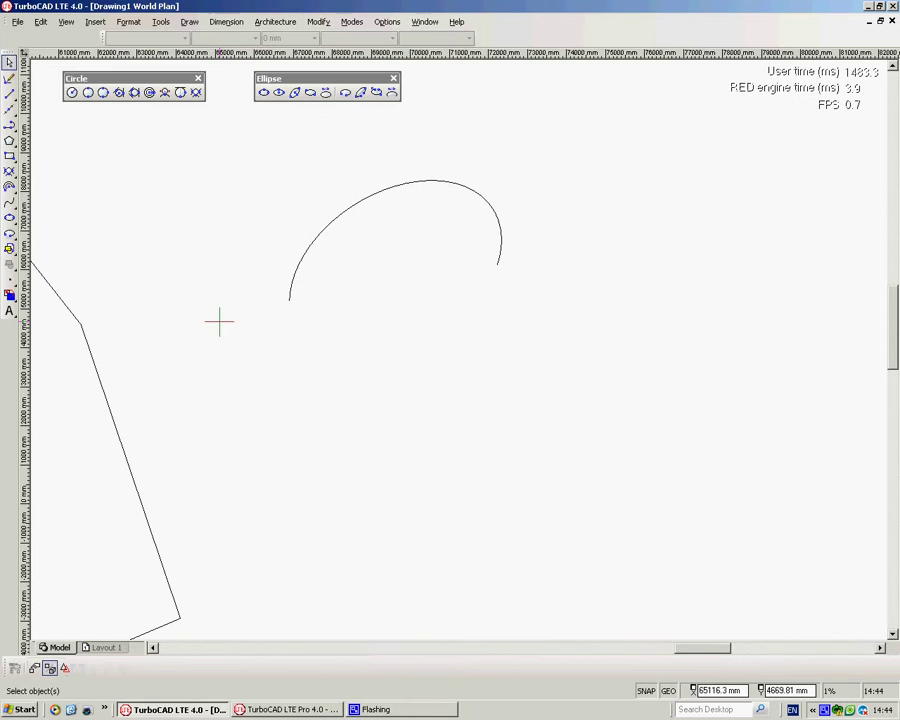
Step: Draw a second, tilted elliptical arc below it, curving up and over toward the right
right_click(381, 363)
left_click(412, 388)
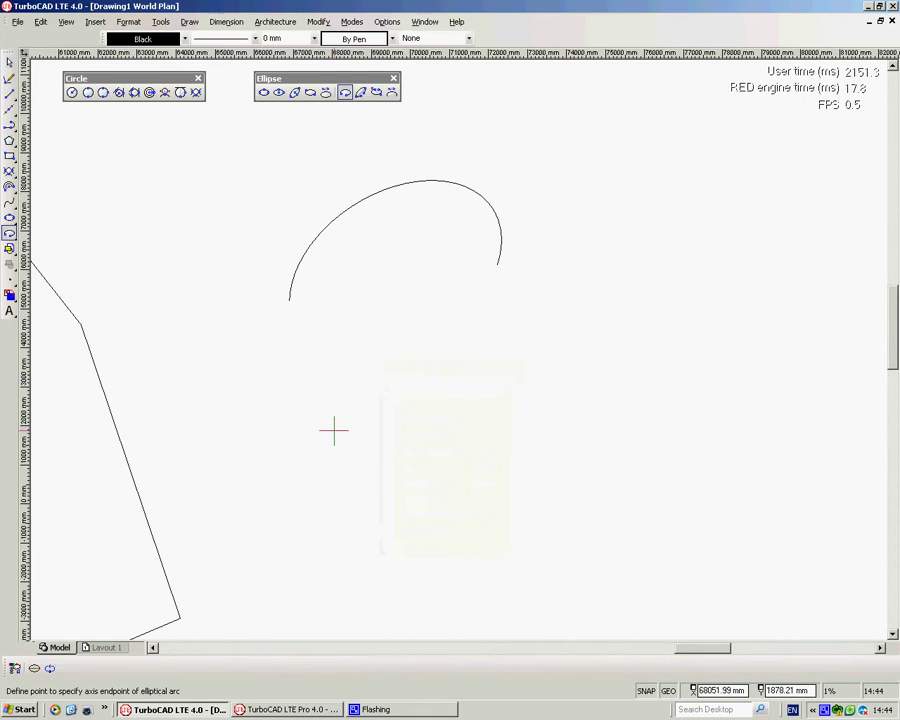
left_click(319, 461)
left_click(468, 364)
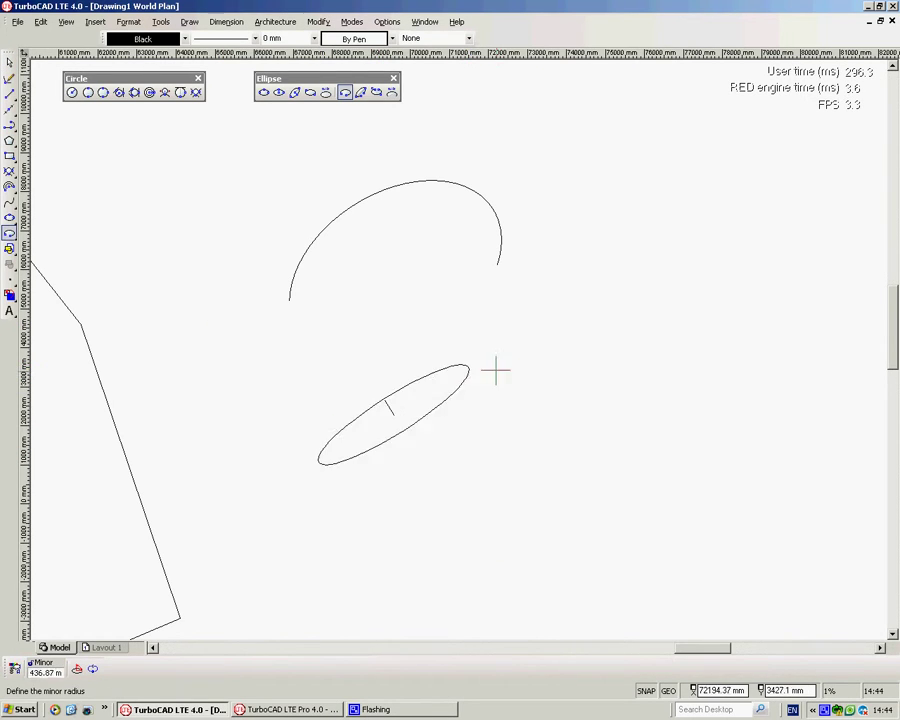
left_click(514, 387)
left_click(508, 358)
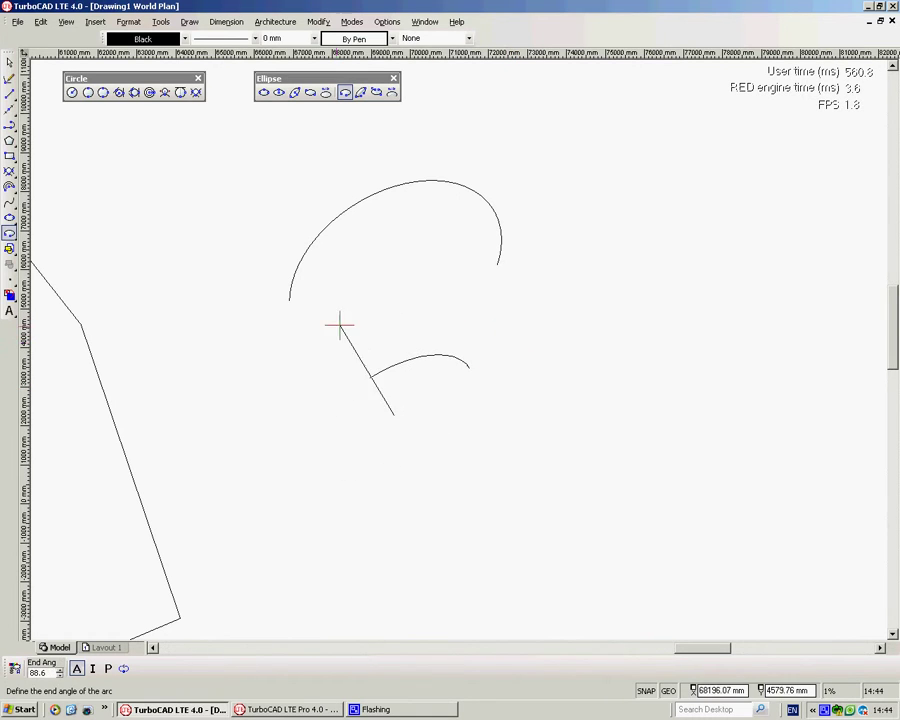
left_click(346, 490)
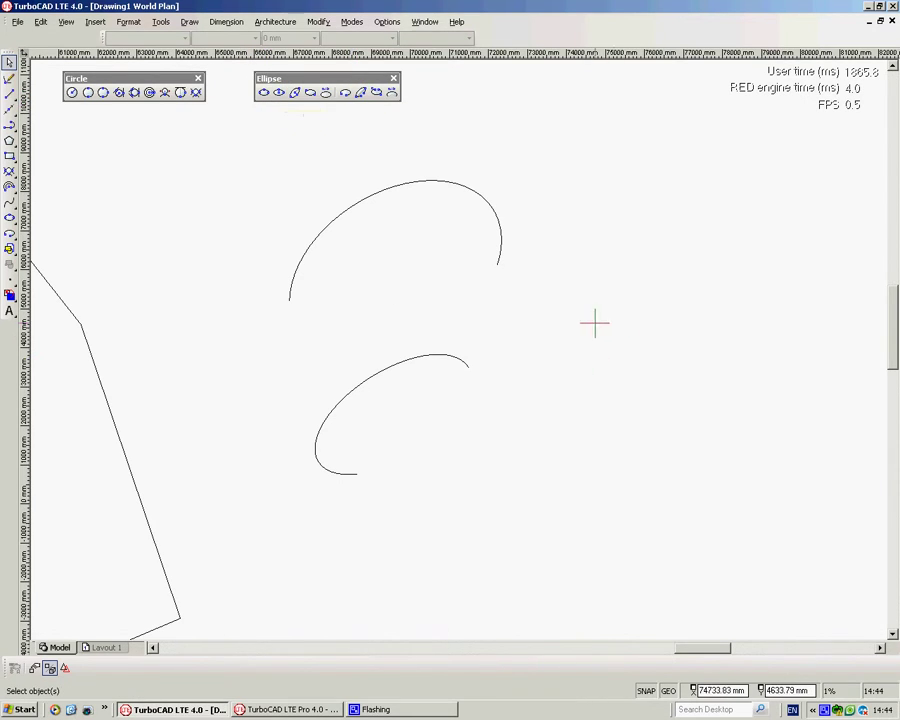
Step: Draw a rotated elliptical arc centred on the top arc's open end, major radius pointing down-right
left_click(361, 94)
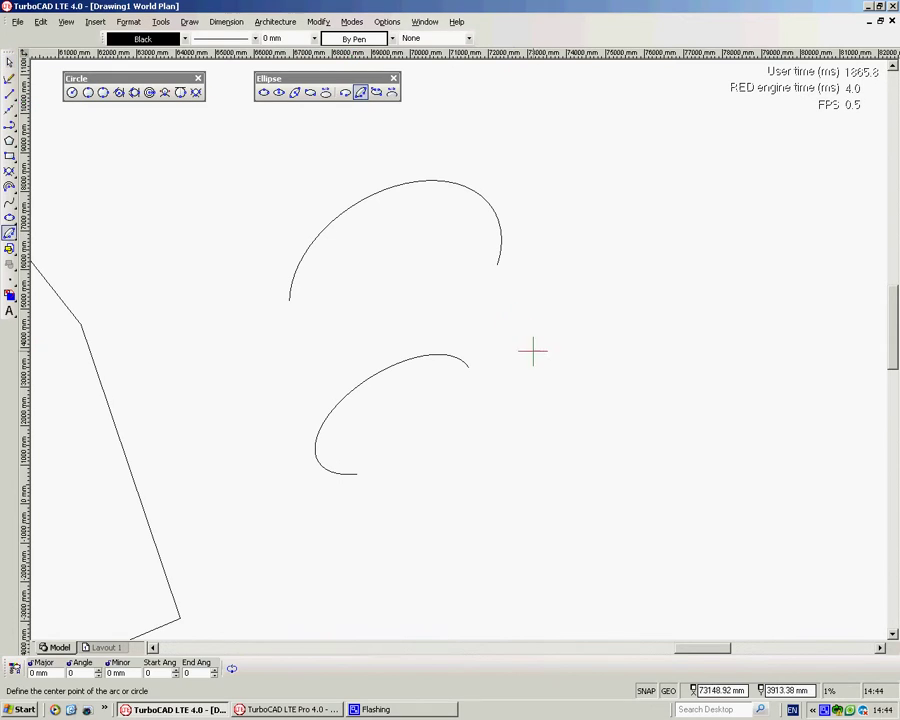
left_click(497, 265)
left_click(610, 305)
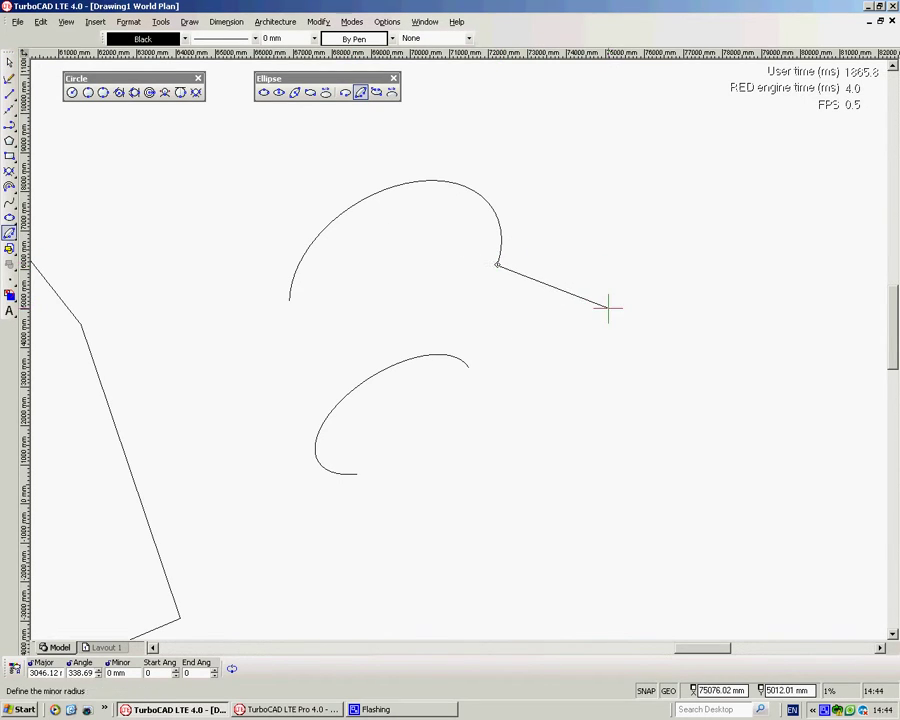
left_click(572, 352)
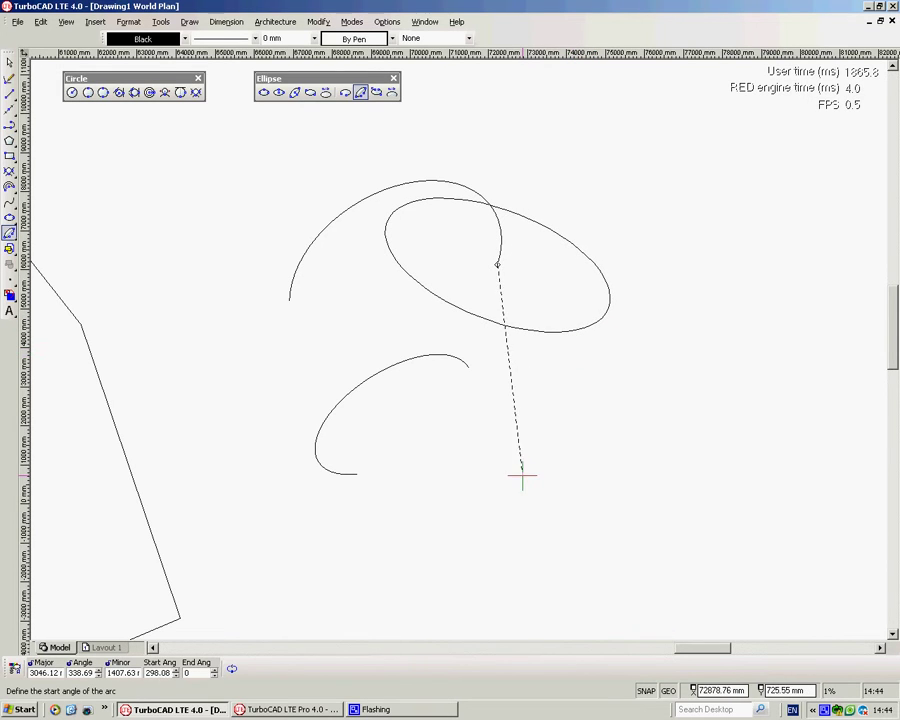
left_click(567, 404)
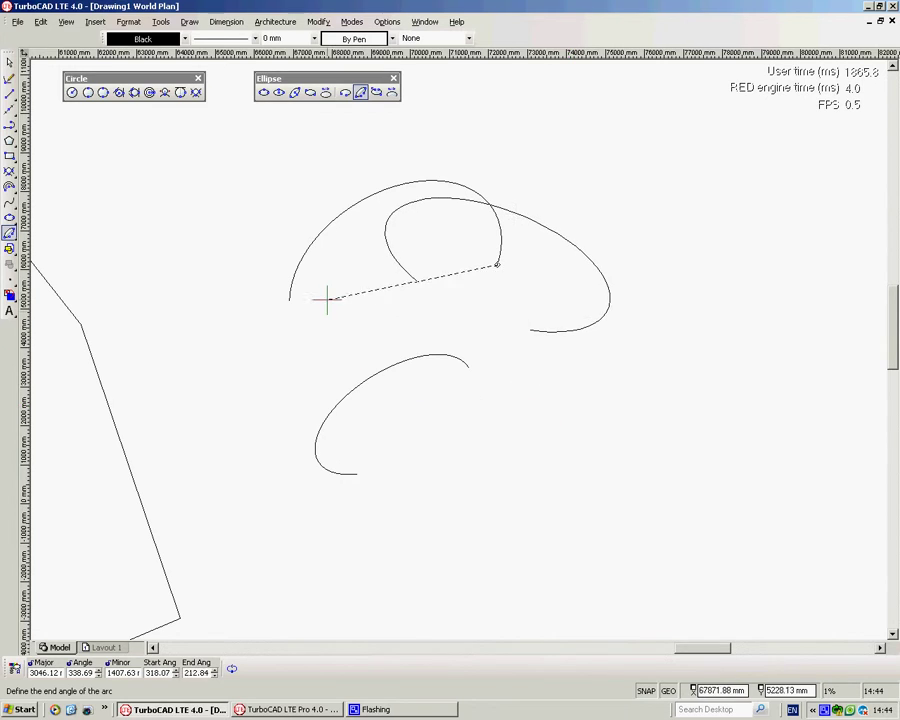
left_click(488, 205)
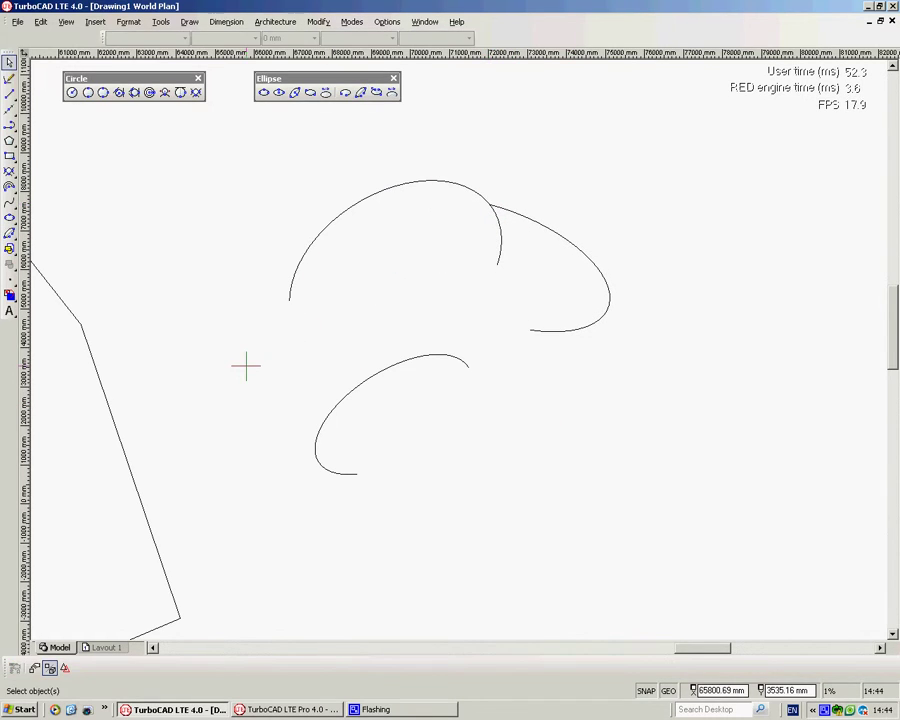
Step: Draw a second rotated elliptical arc centred on the lower arc's end, sweeping down and left
left_click(360, 92)
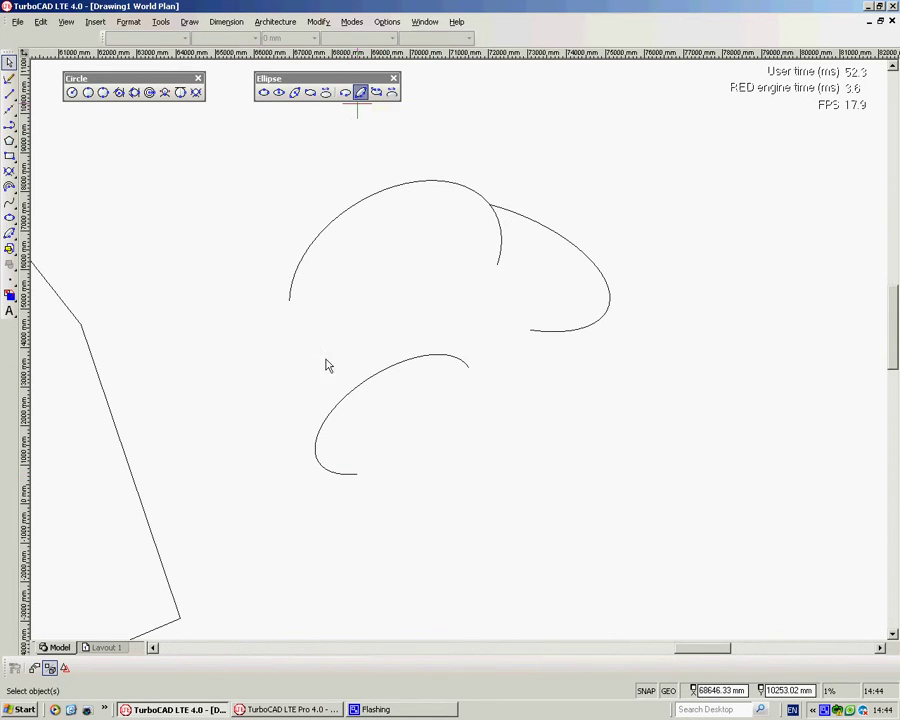
left_click(356, 474)
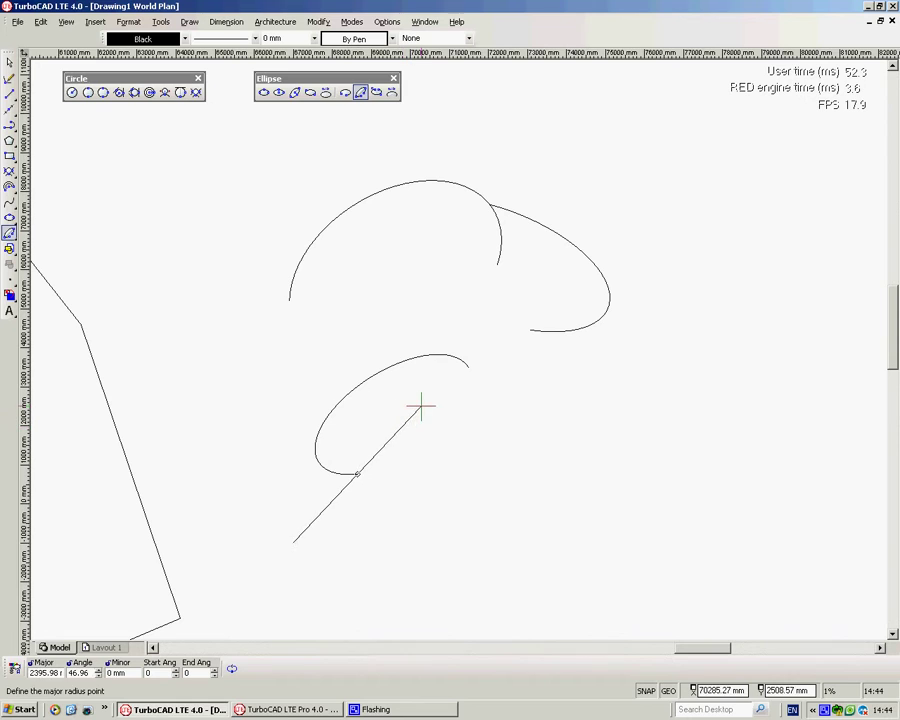
left_click(425, 406)
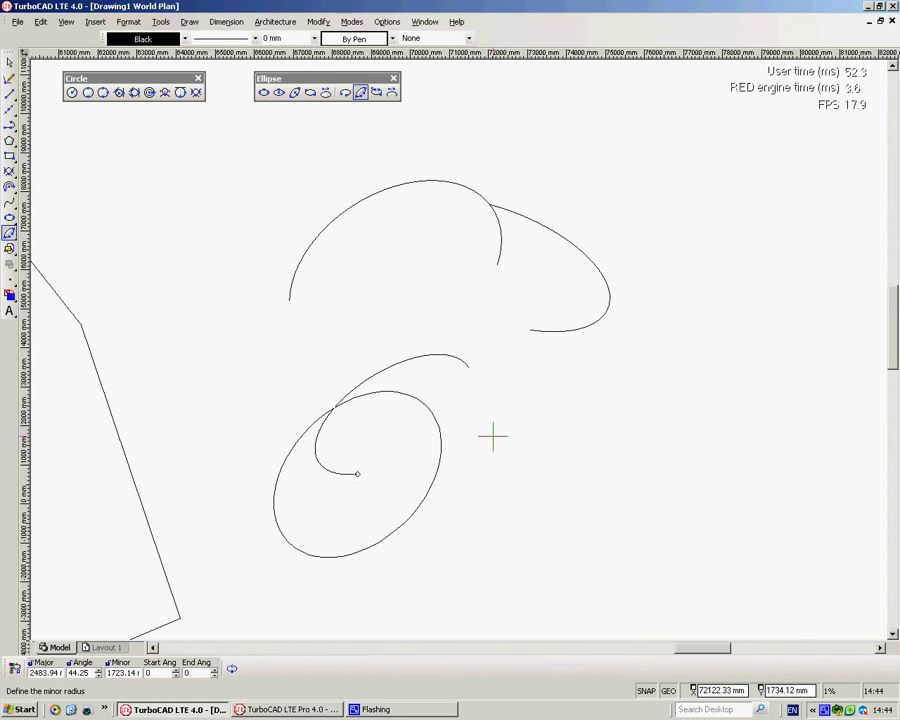
left_click(490, 442)
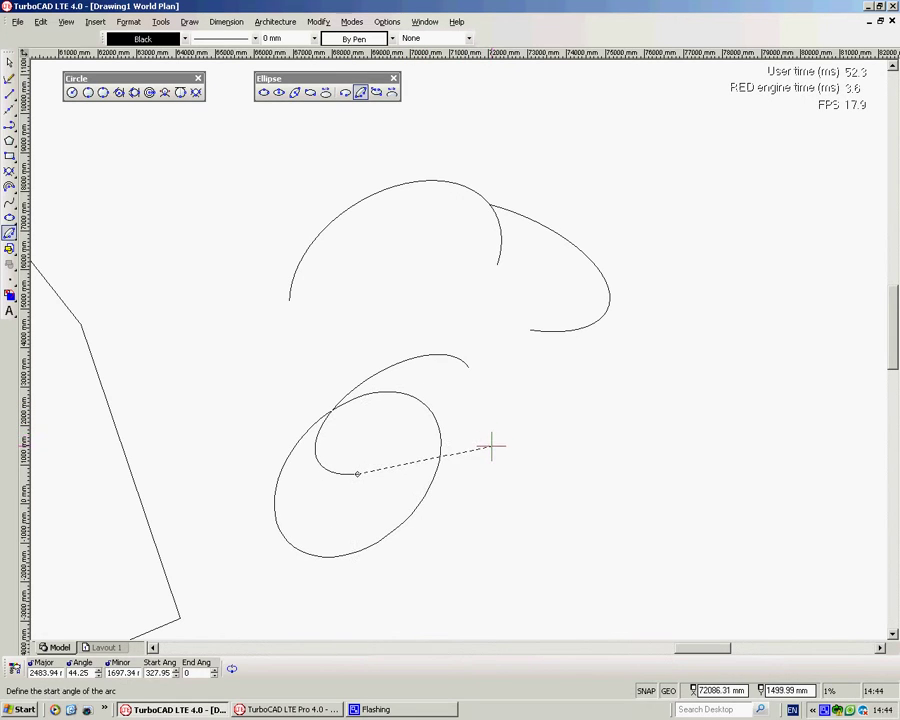
left_click(335, 408)
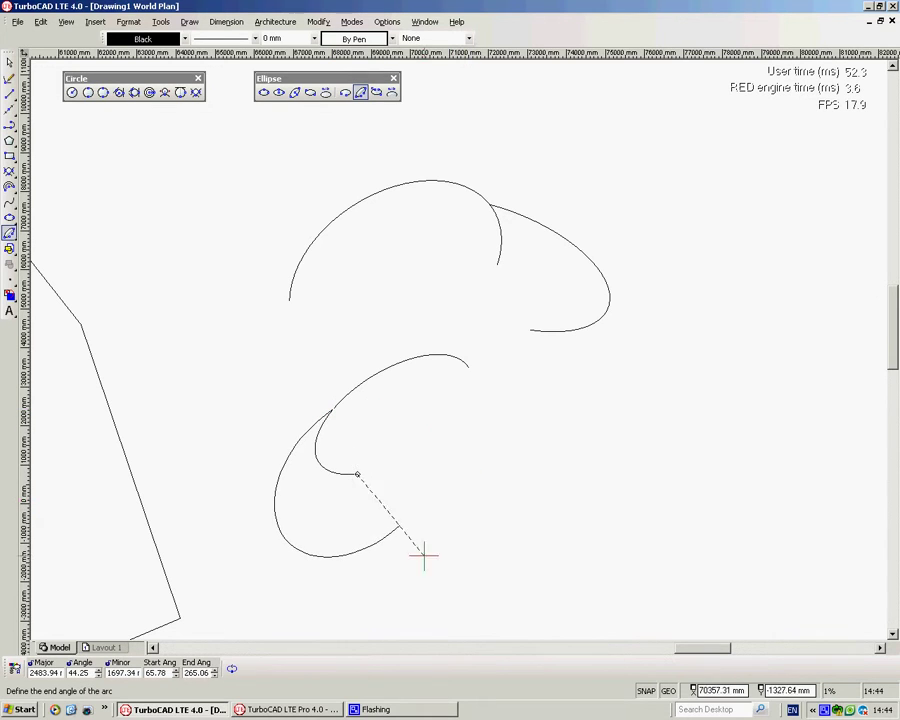
left_click(272, 497)
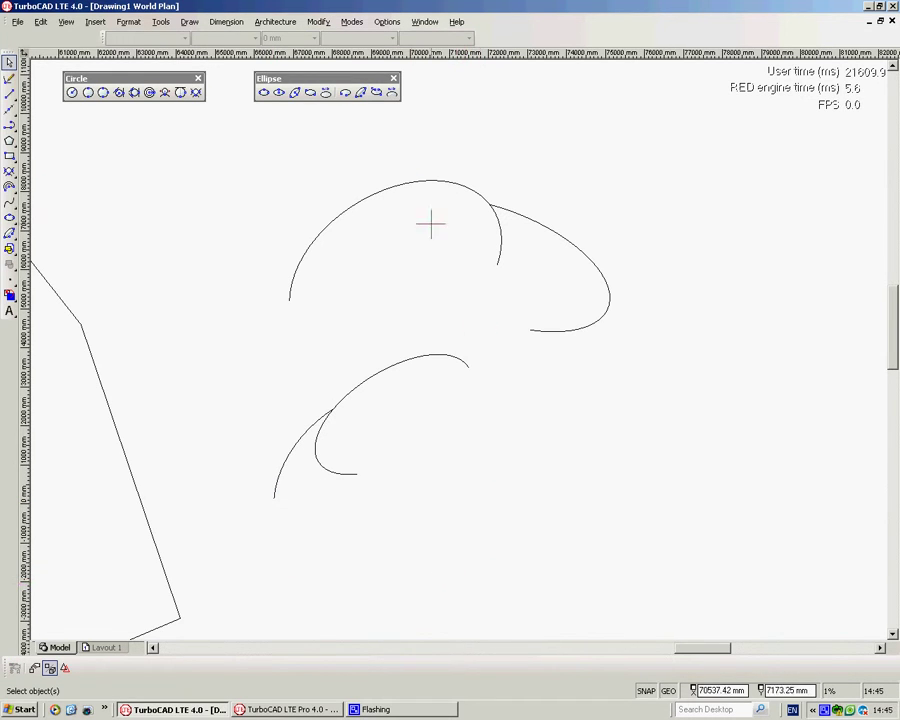
Step: Draw a shallow elliptical arc at the lower right from a two-corner box
left_click(377, 93)
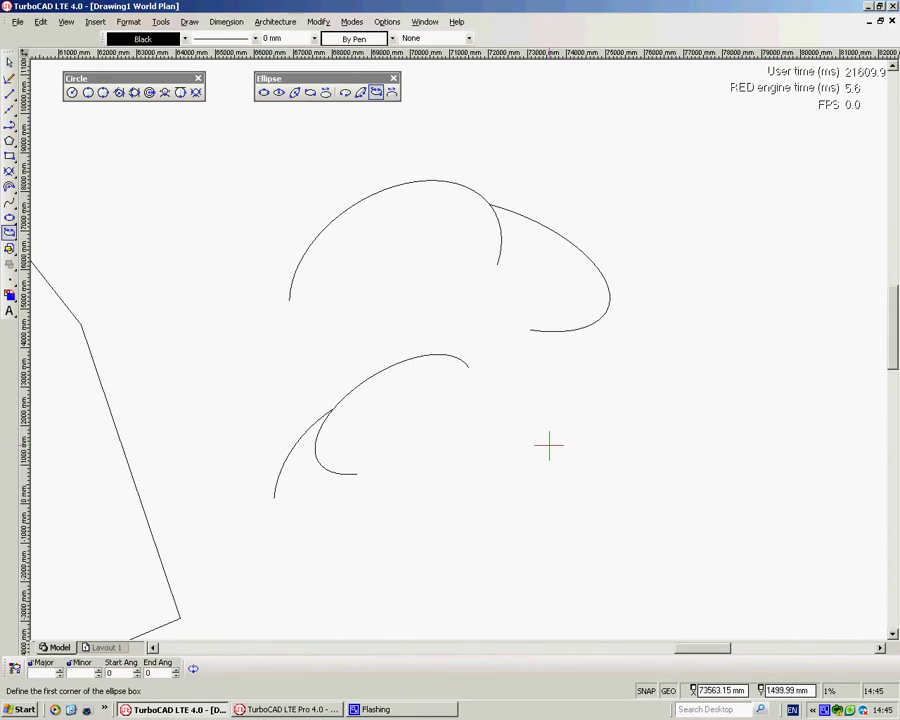
left_click(549, 444)
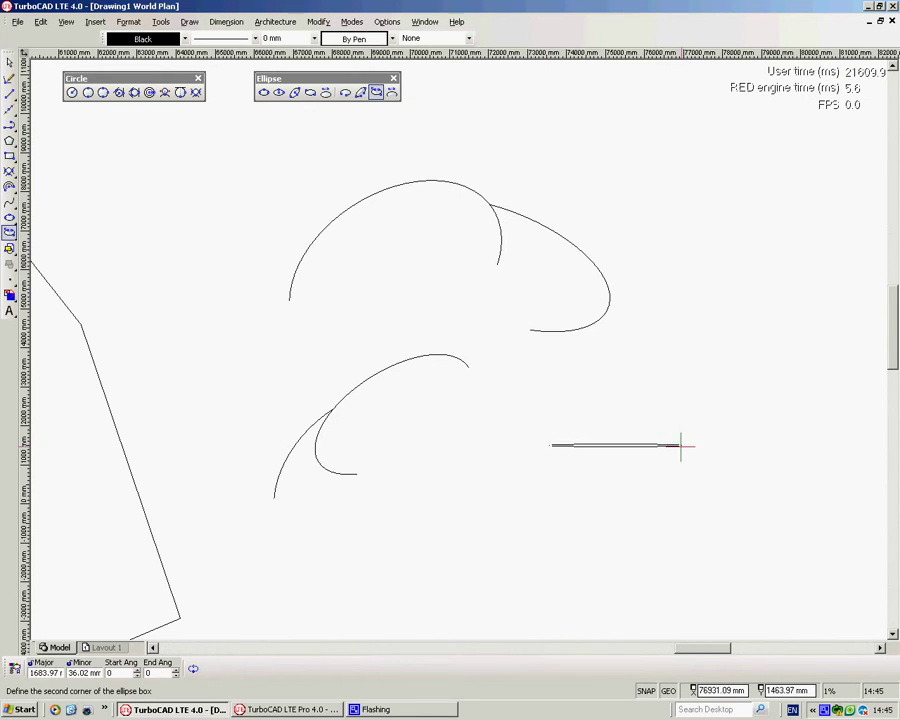
left_click(730, 506)
left_click(540, 488)
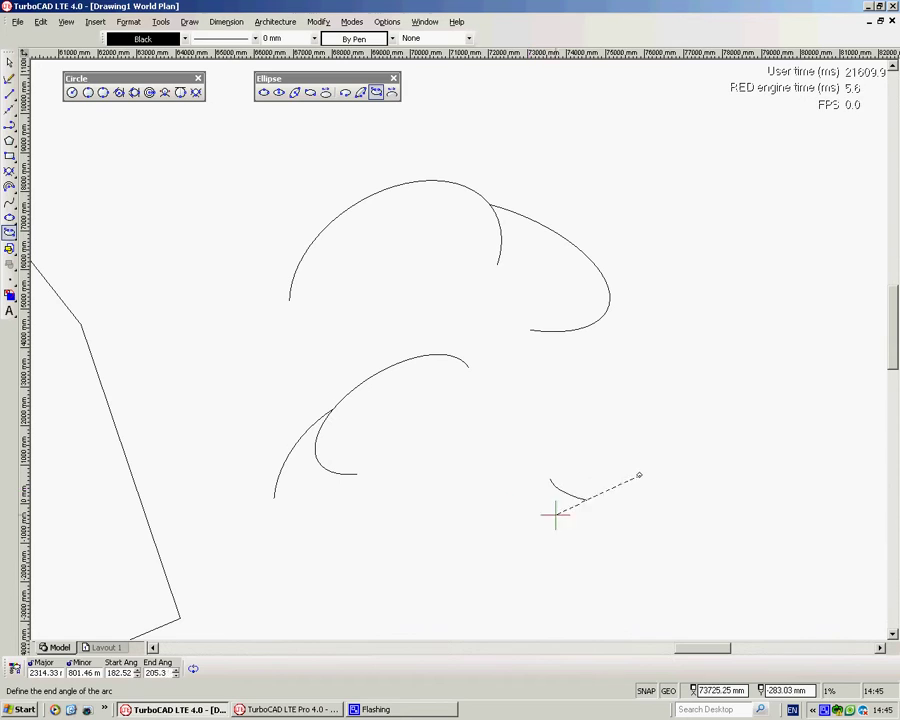
left_click(712, 440)
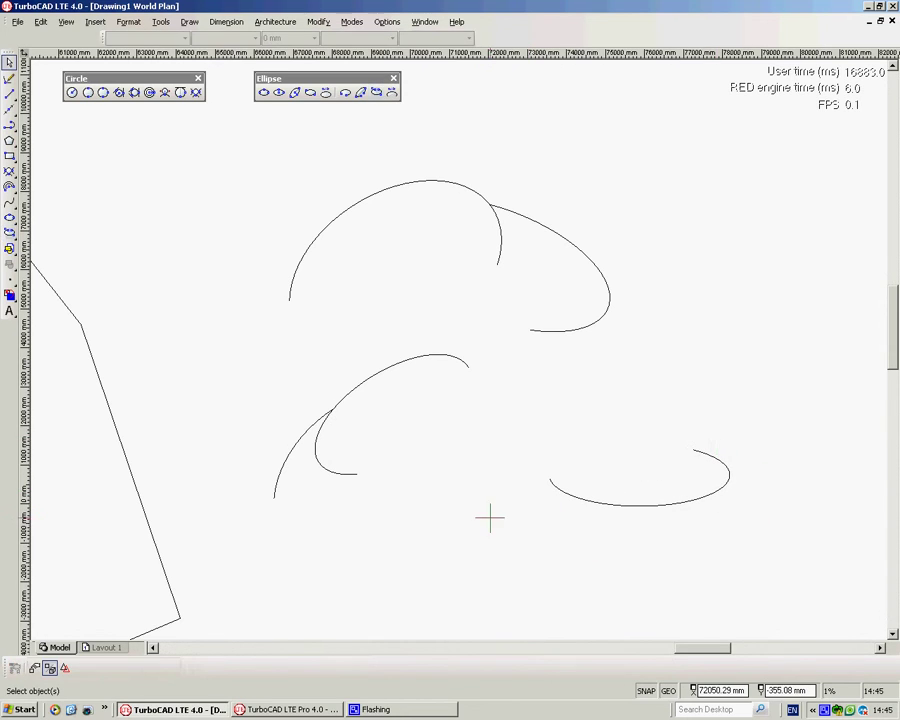
Step: Draw a short 2:1 fixed-ratio elliptical arc centred at the upper left
left_click(392, 93)
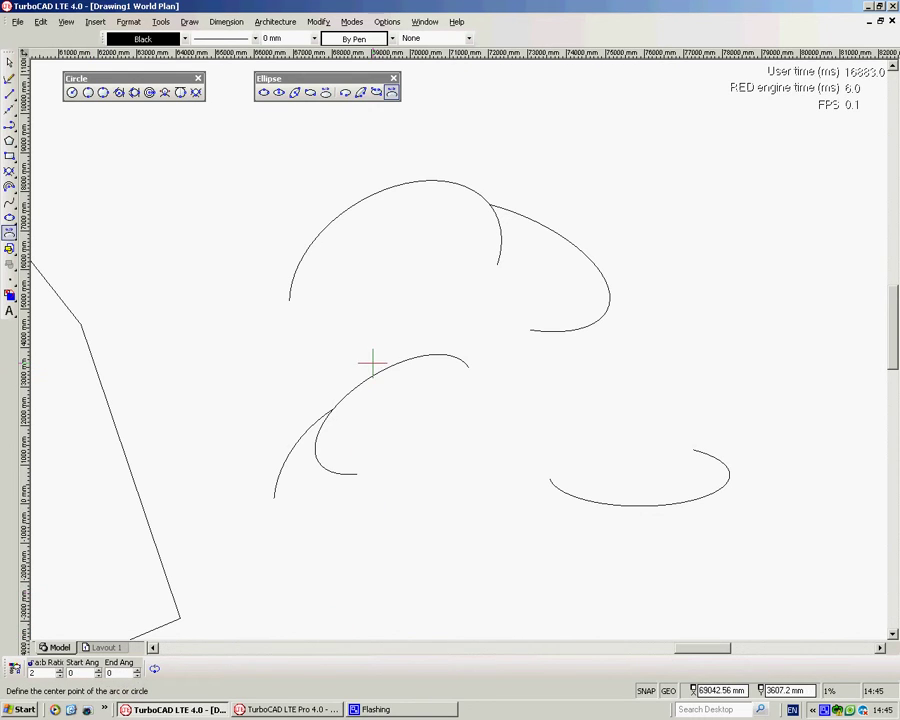
left_click(209, 247)
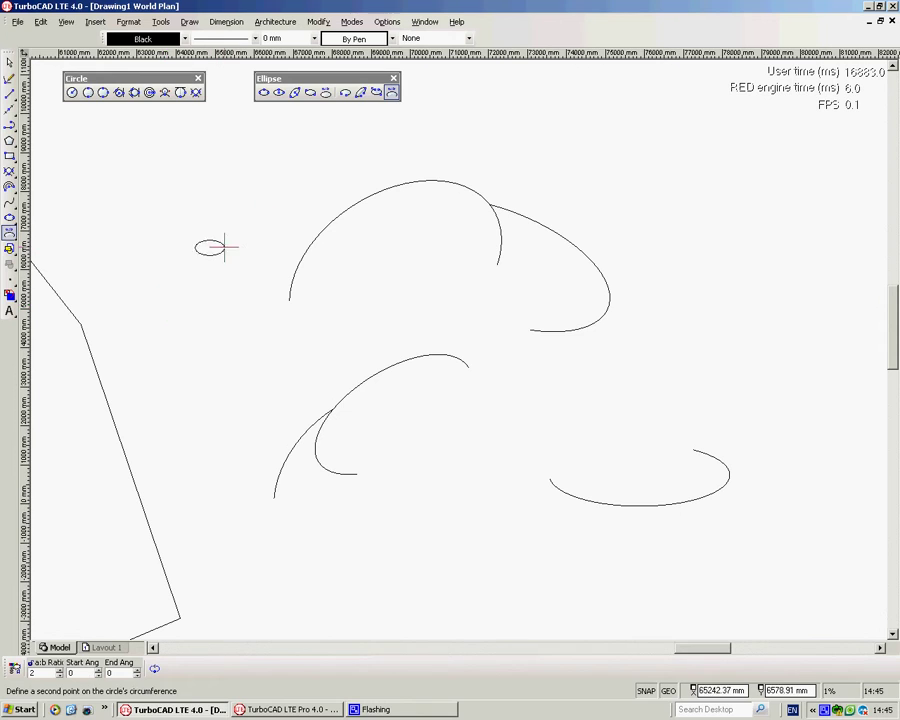
left_click(282, 246)
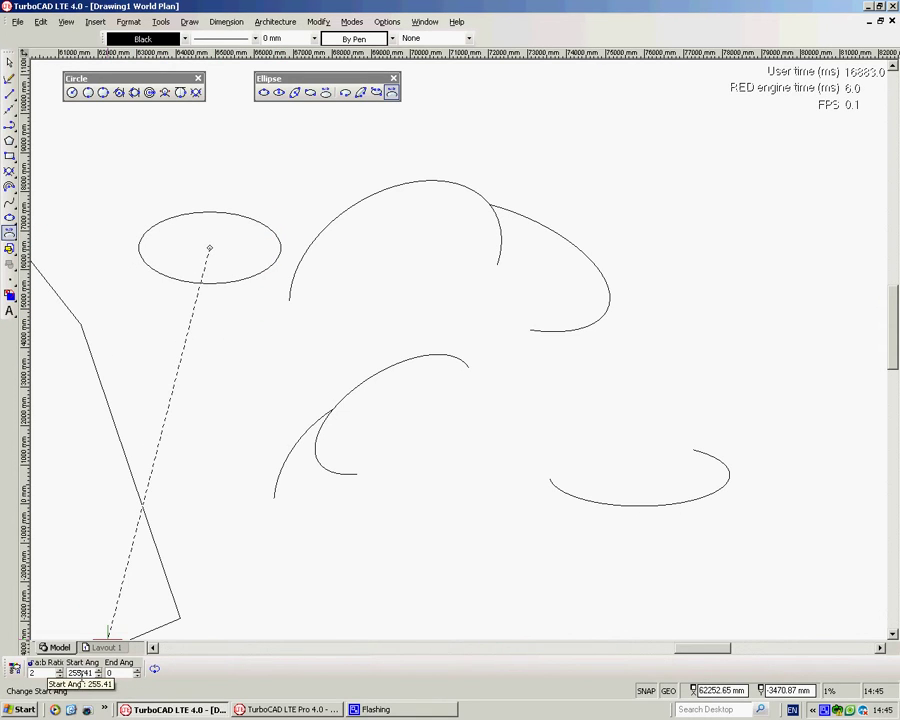
left_click(160, 316)
left_click(235, 326)
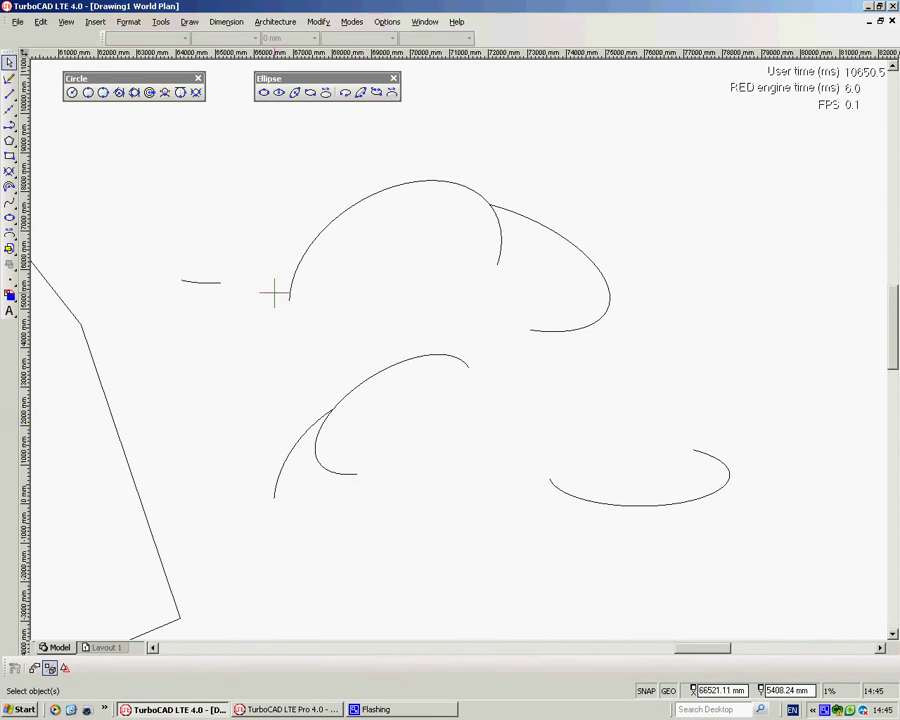
Step: Pan and zoom out until all circles, the polyline guide, ellipses and arcs fit on screen
middle_click_drag(177, 255, 466, 354)
scroll(466, 354, "up", 1)
scroll(394, 351, "down", 4)
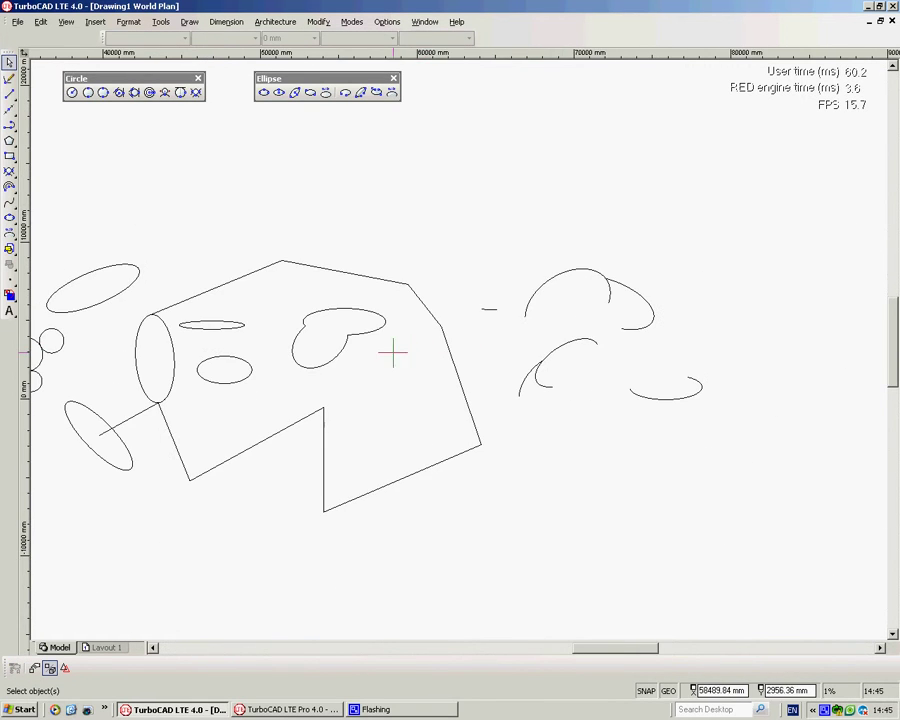
scroll(459, 351, "down", 1)
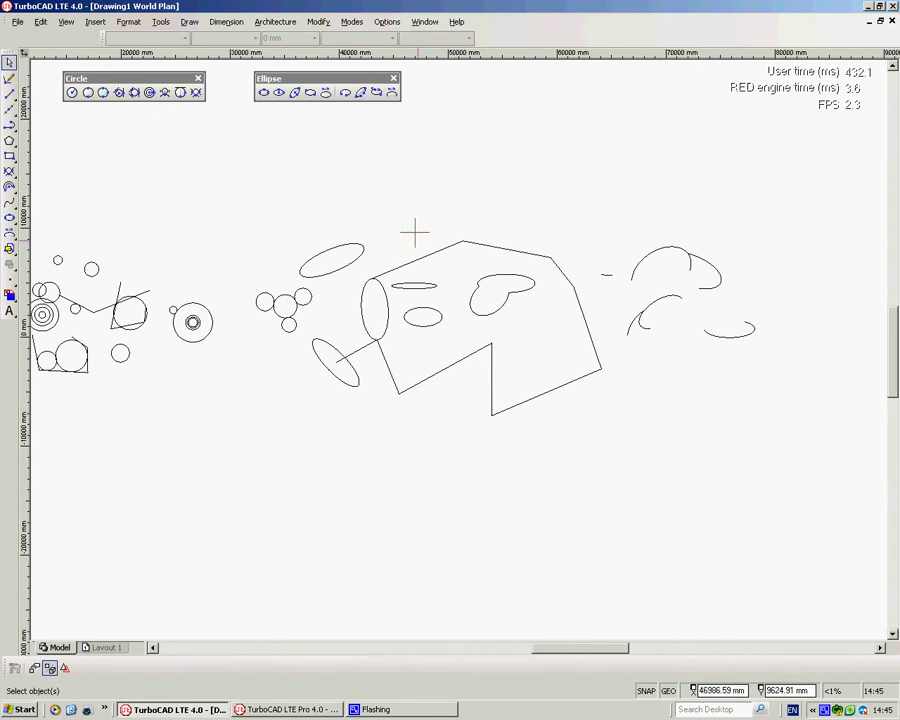
right_click(826, 711)
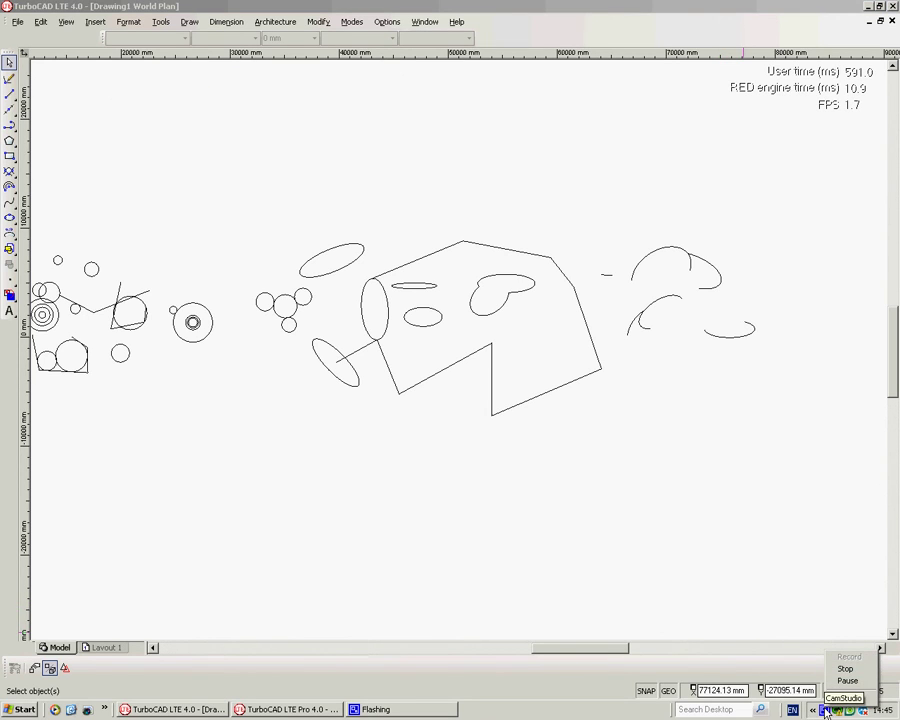